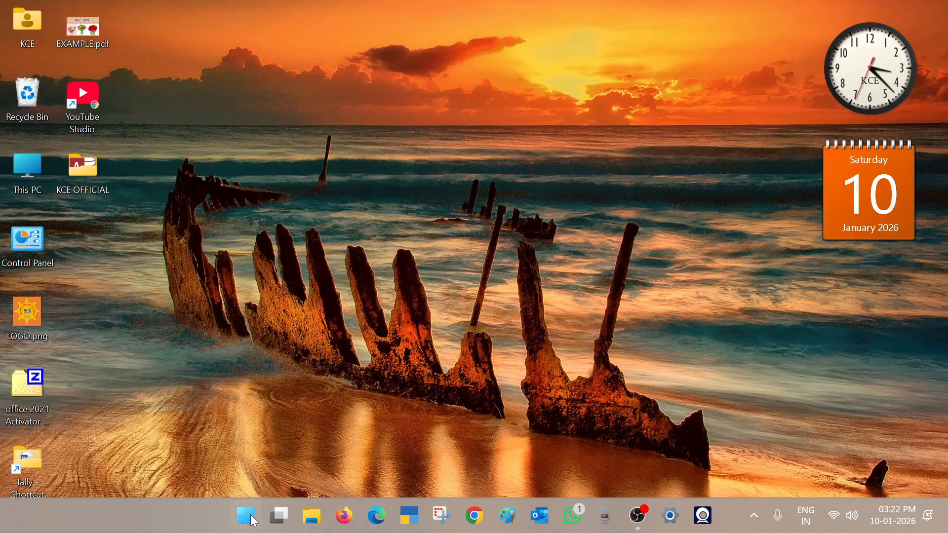
Open the KCEN16.xlsx workbook in Excel and inspect the formulas for obtained marks and result in row 2
key(super)
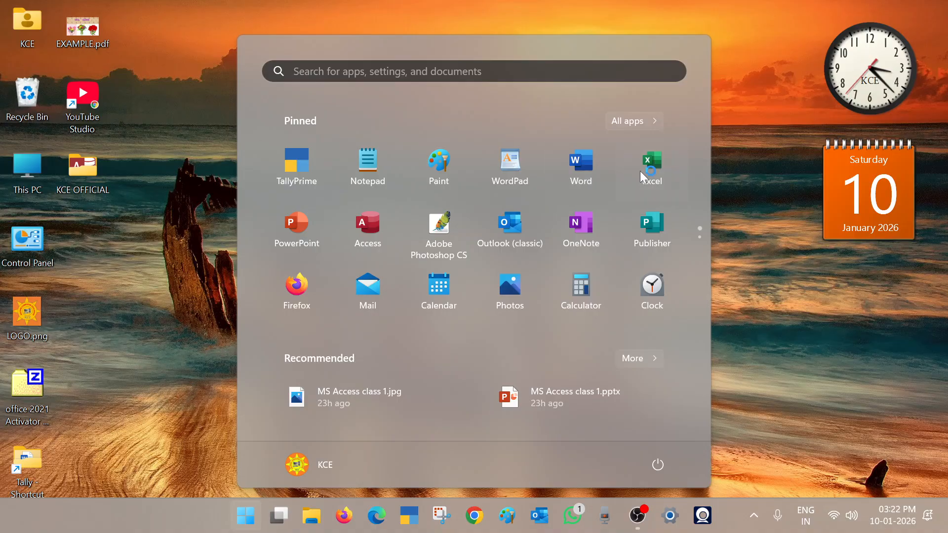
click(650, 163)
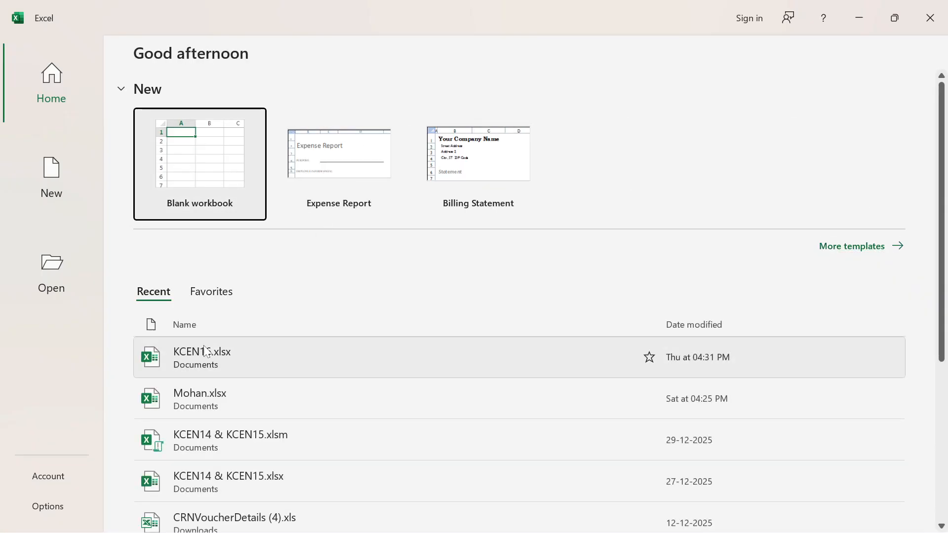
click(227, 354)
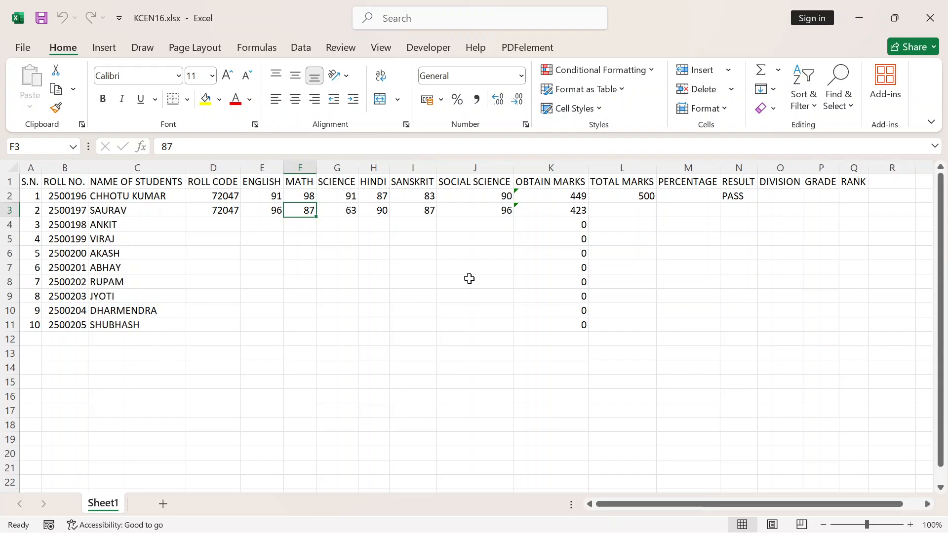
click(566, 195)
click(739, 196)
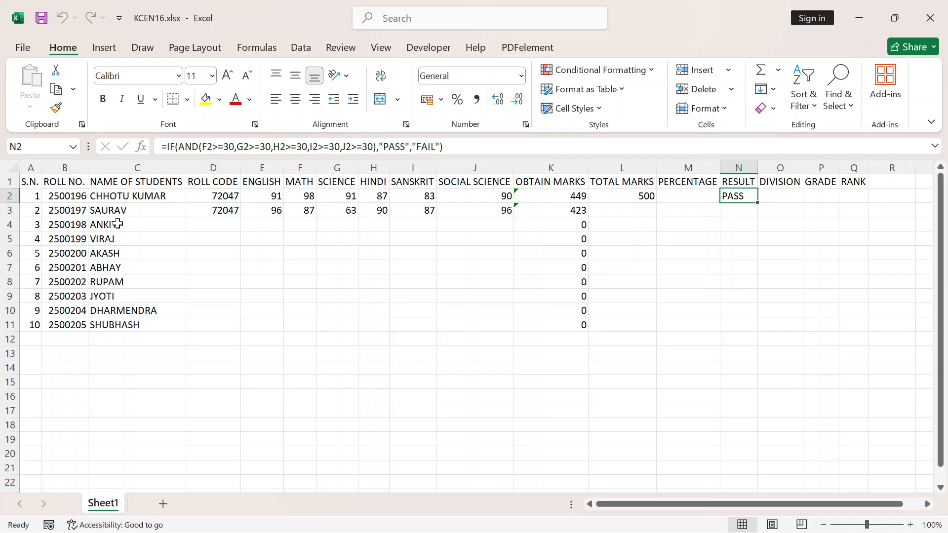
Append the surname to the student names in cells C3, C4 and C5
click(141, 214)
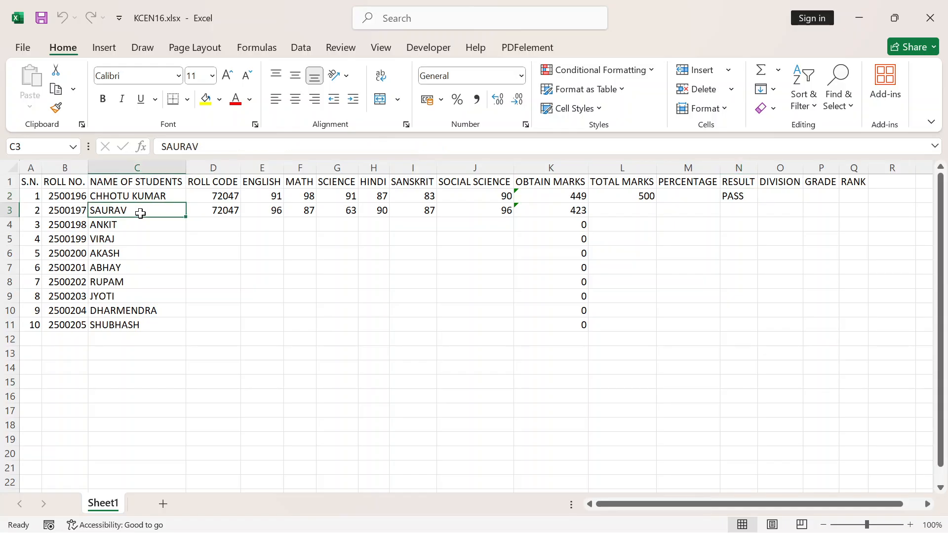
key(F2)
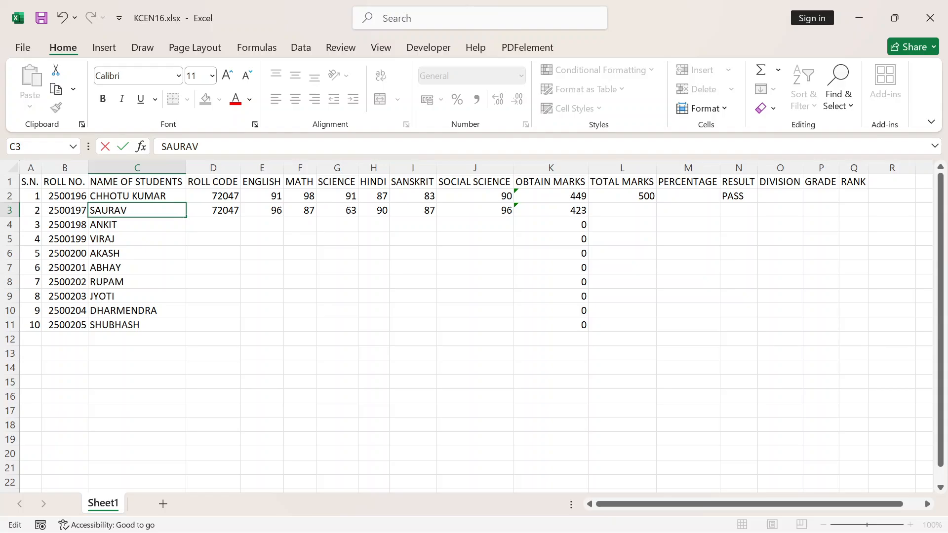
text(KUMAR)
key(Return)
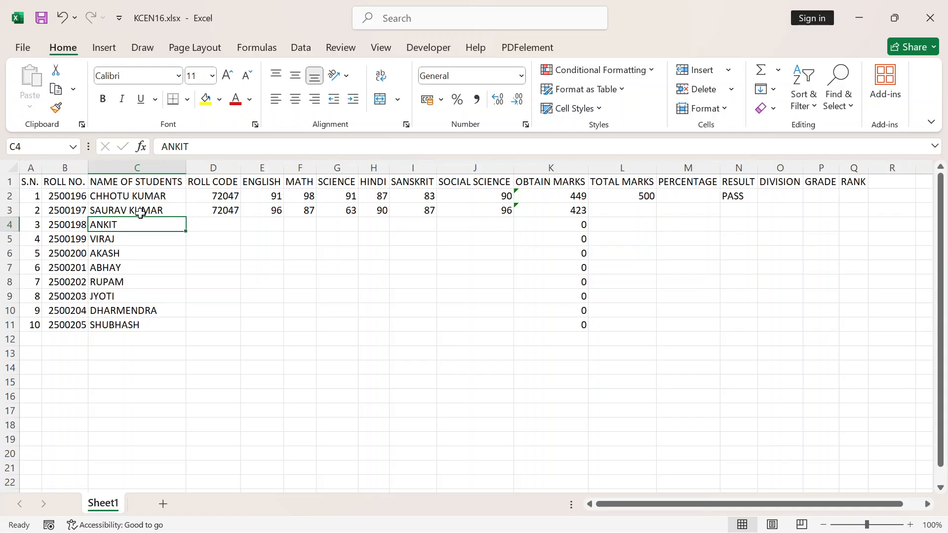
key(F2)
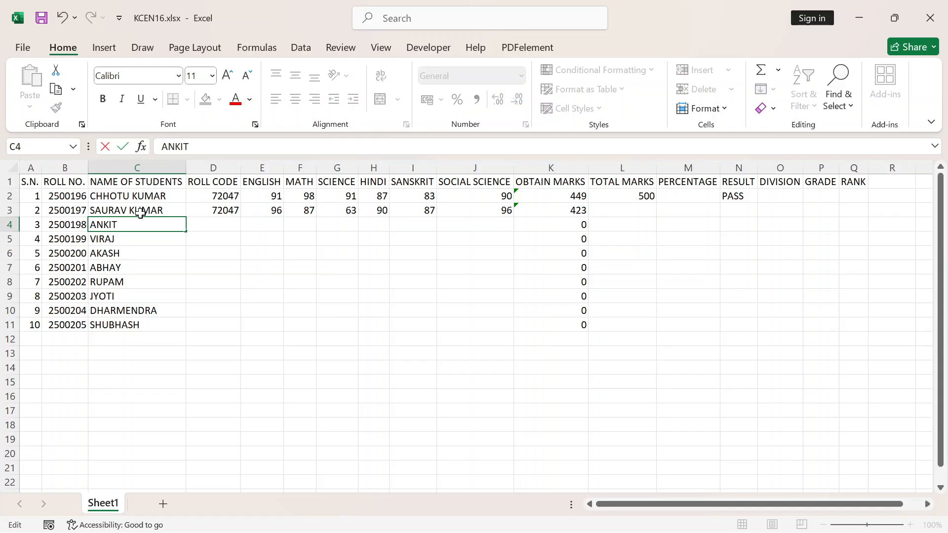
text(KUMAR)
key(Return)
key(F2)
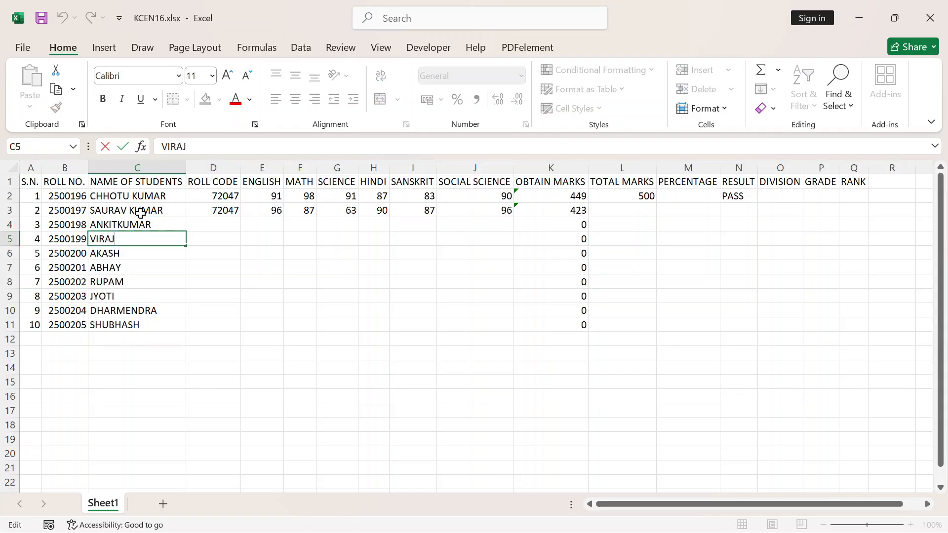
text(KUMAR)
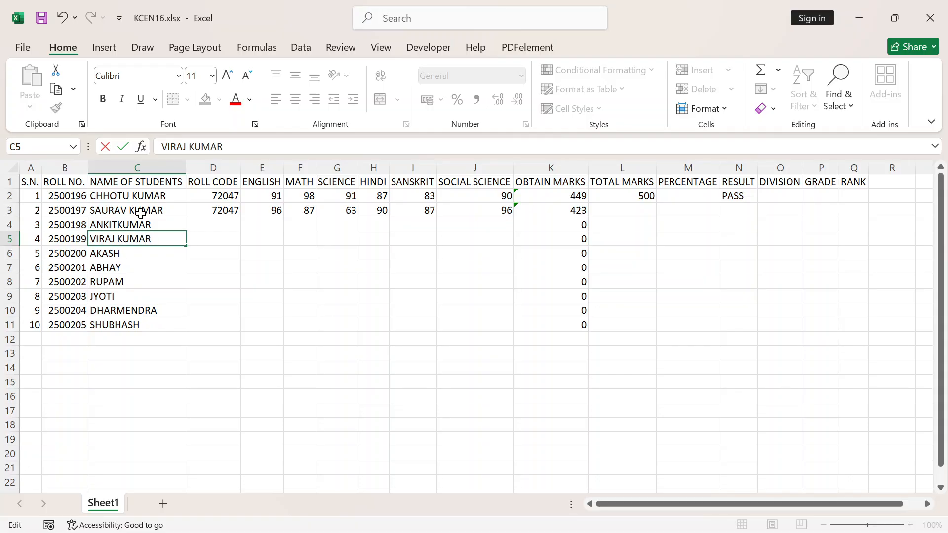
key(Return)
Insert the missing space between first name and surname in cell C4
key(Up)
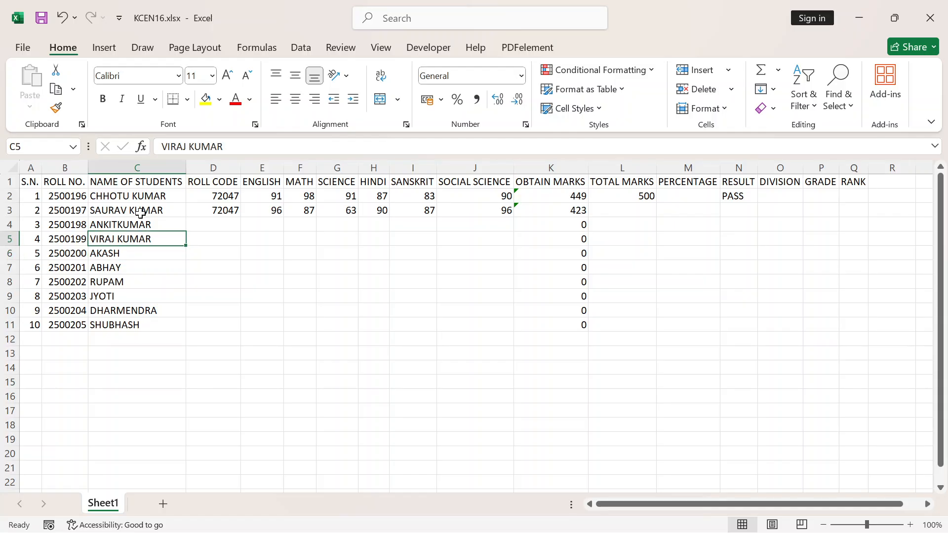
key(Up)
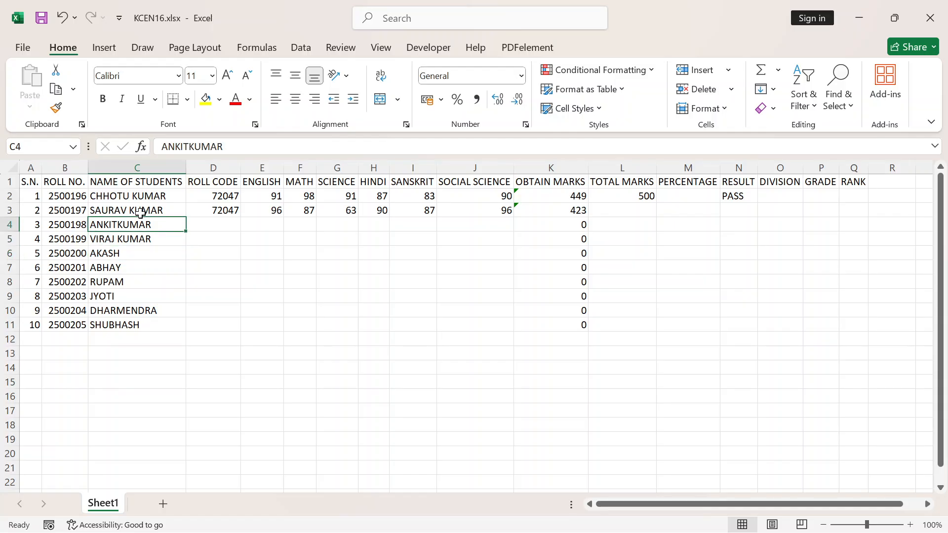
key(F2)
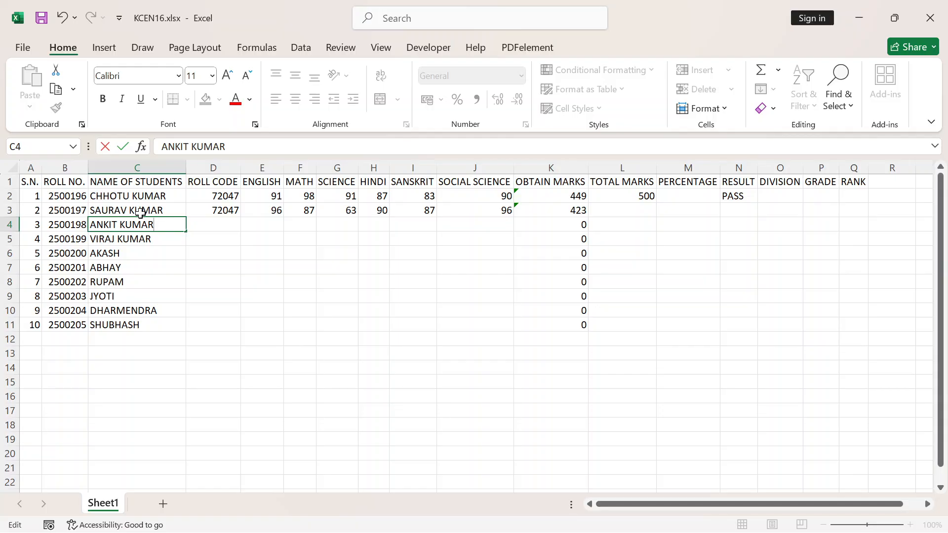
key(Return)
Append the surname to the student names in cells C6 and C7
key(Down)
key(F2)
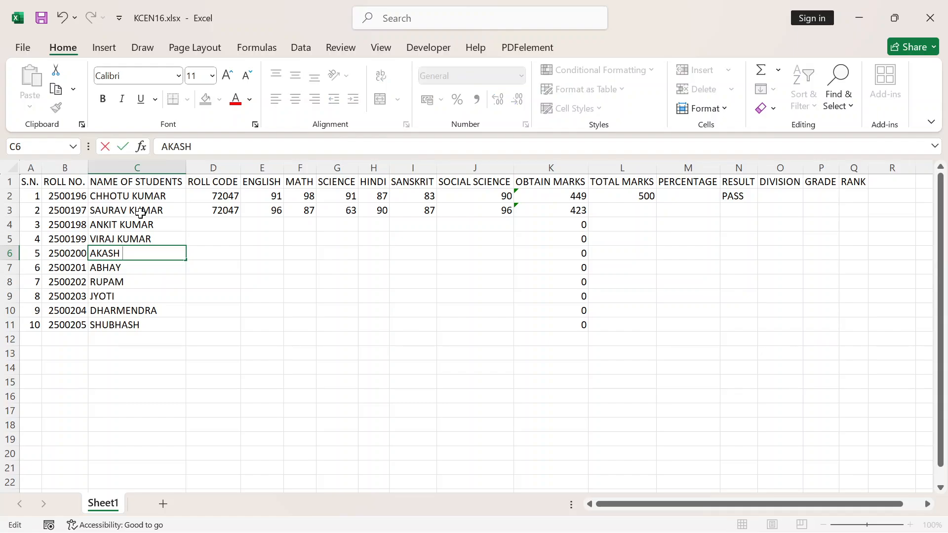
text(KUMAR)
key(Return)
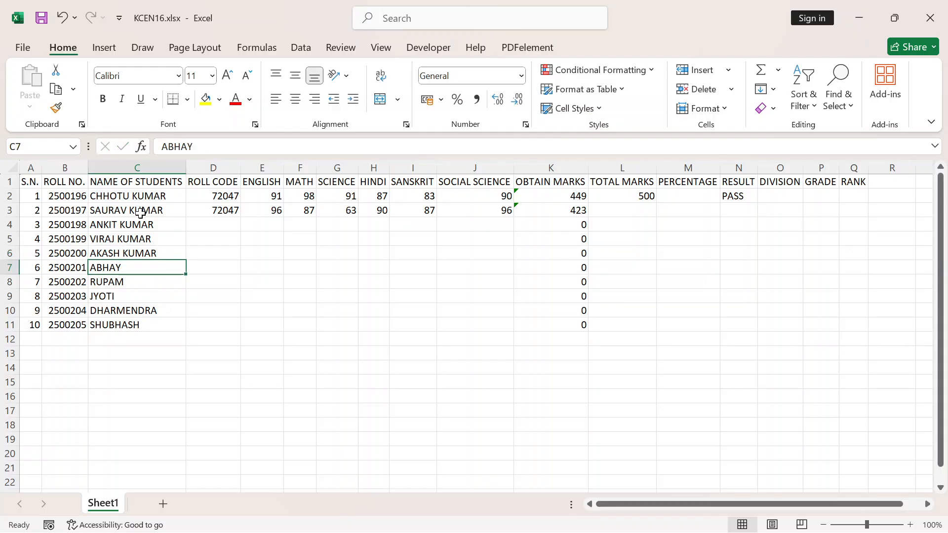
key(F2)
text(KUMAR)
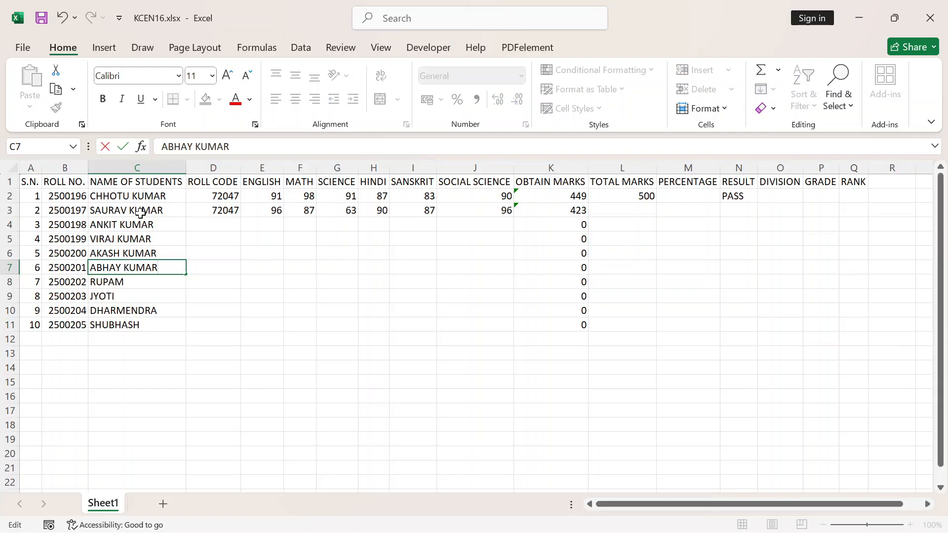
key(Return)
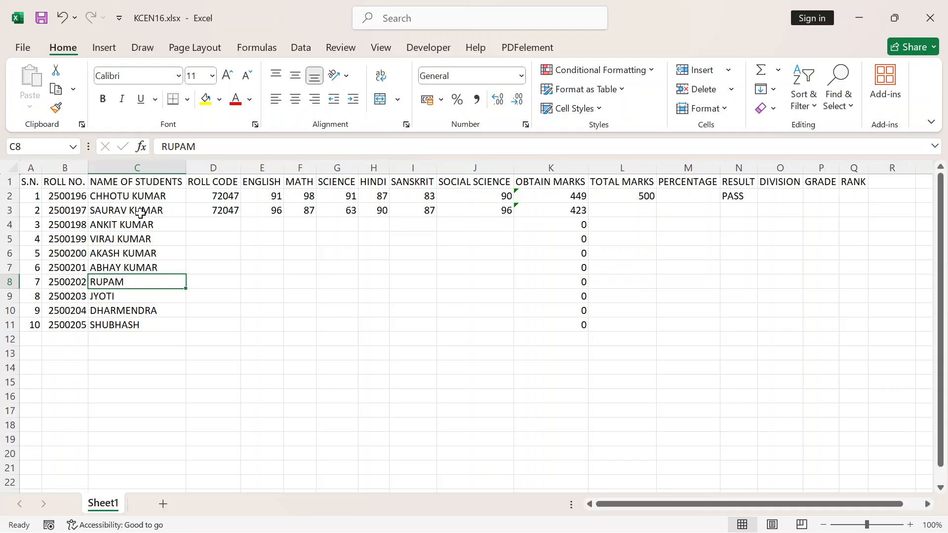
Append the surname to the student names in cells C8 and C9
key(F2)
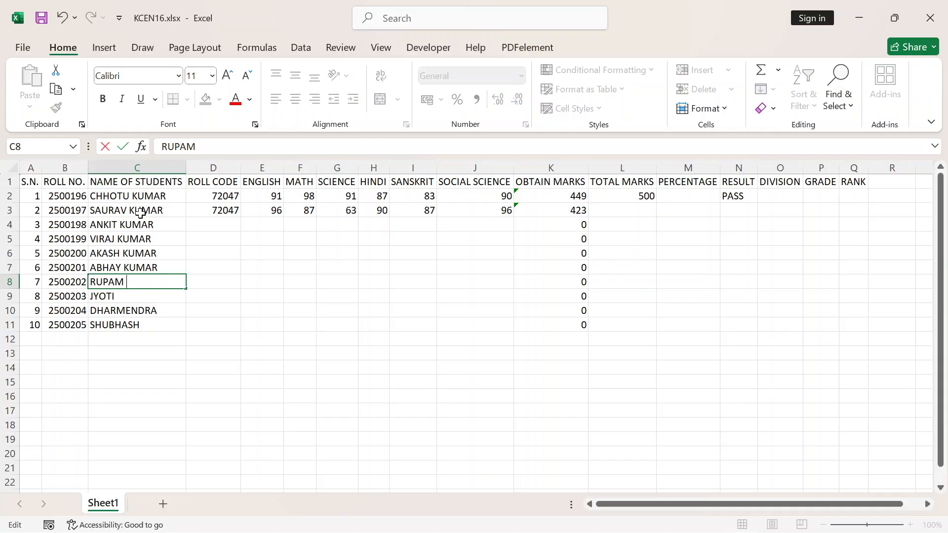
text(KUMARI)
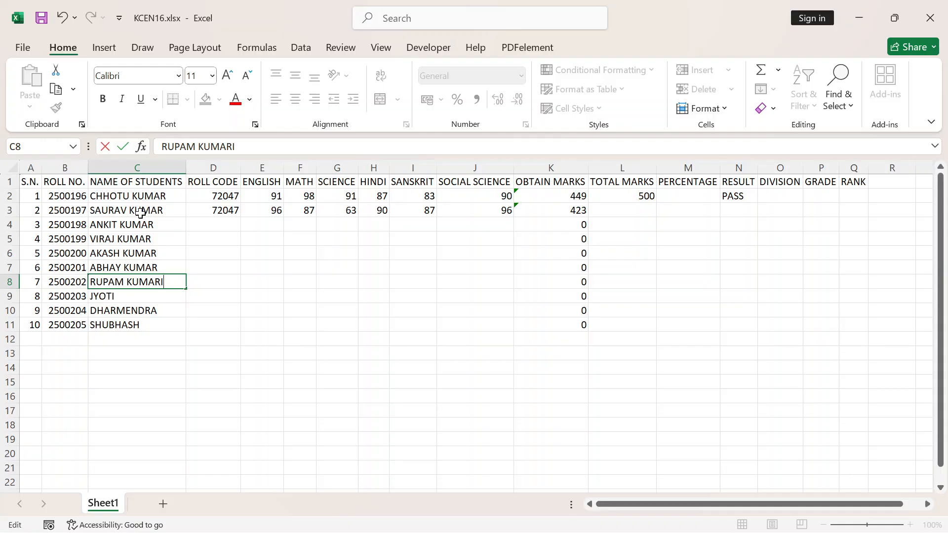
key(Return)
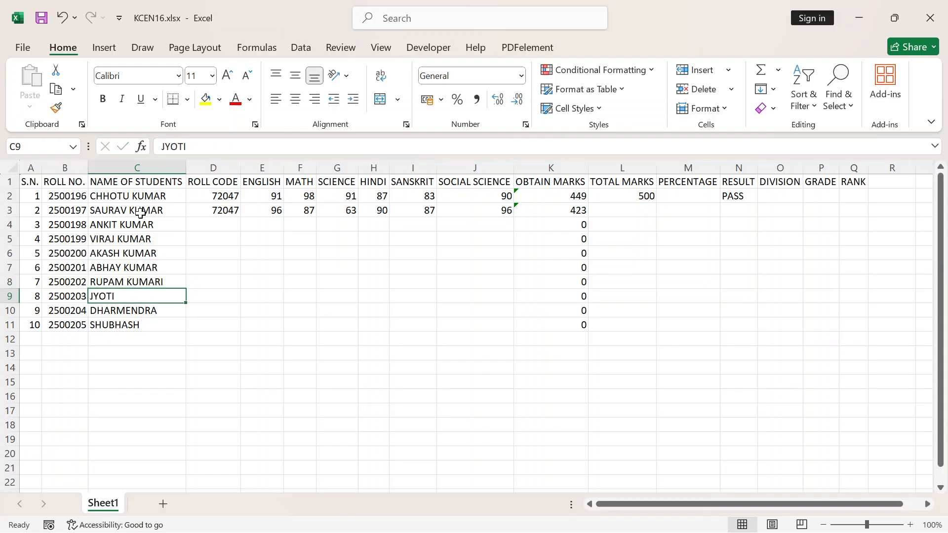
key(F2)
text(K)
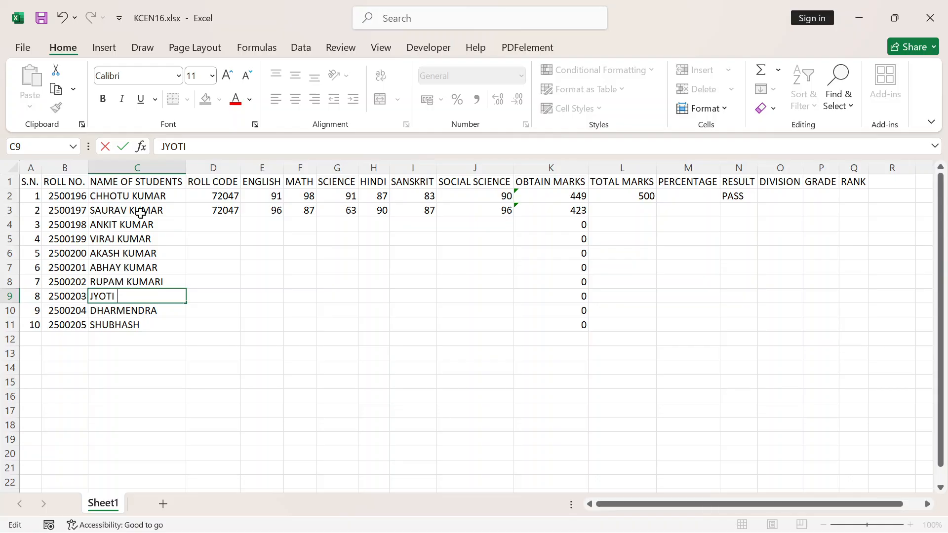
text(UMARI)
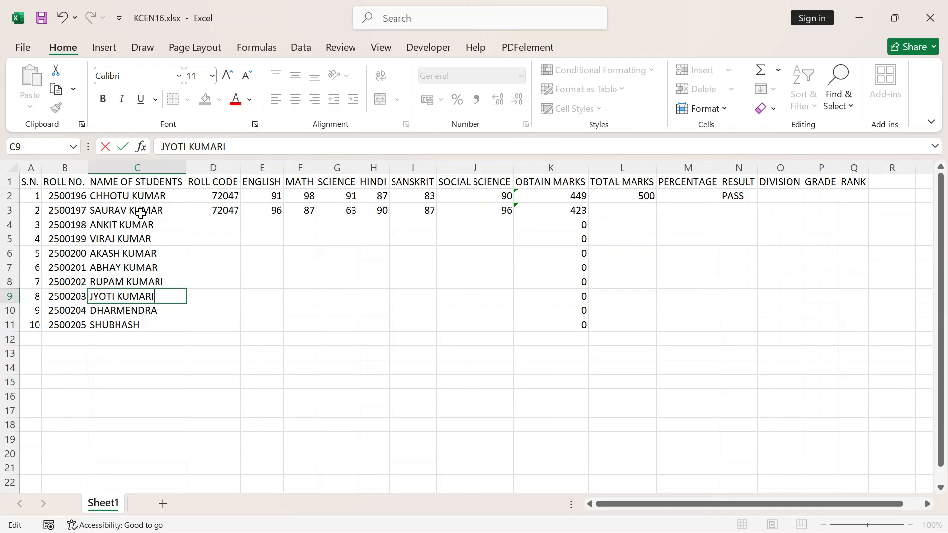
key(Return)
Append the surname to the last two student names, in cells C10 and C11
key(F2)
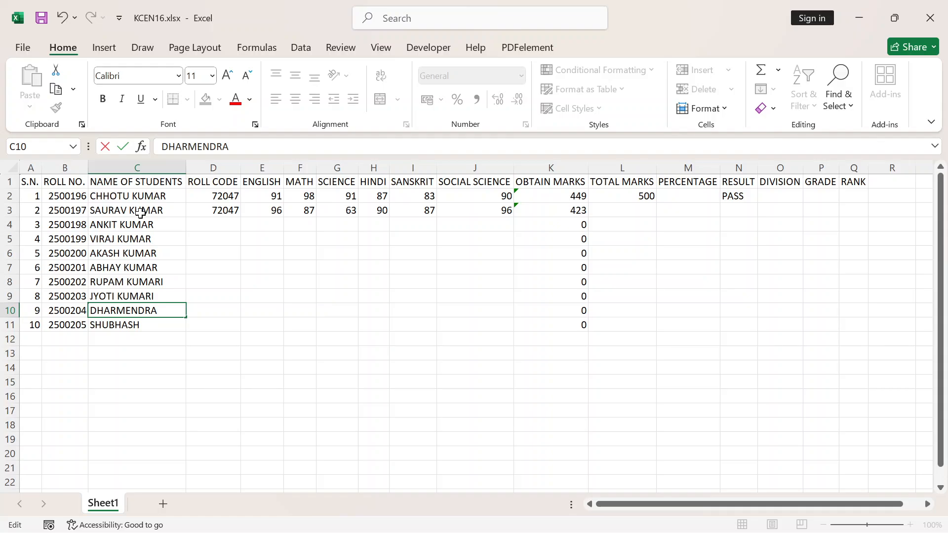
text(KUMAR)
key(Return)
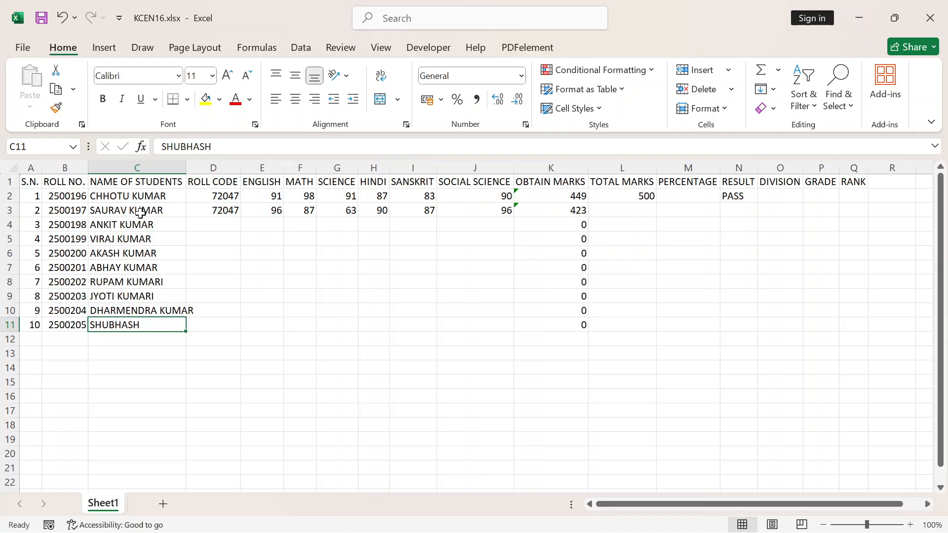
key(F2)
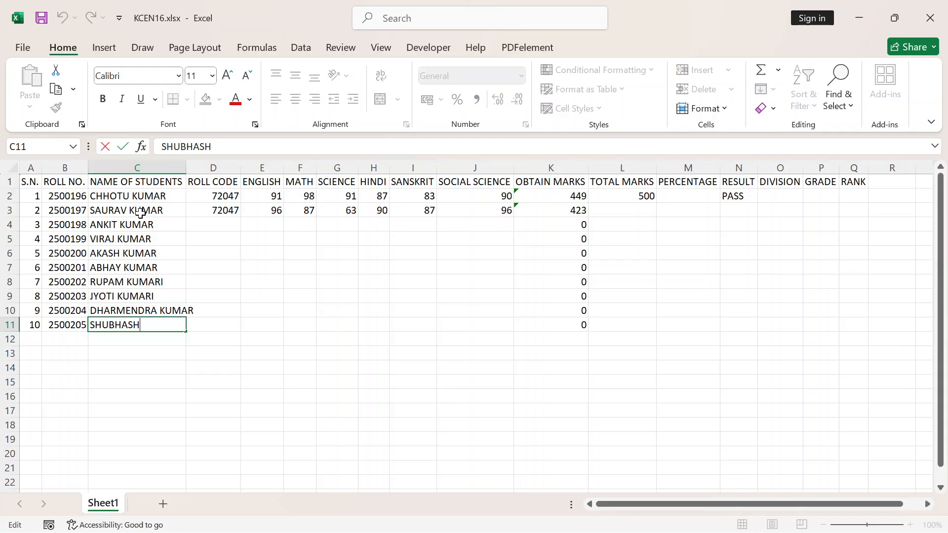
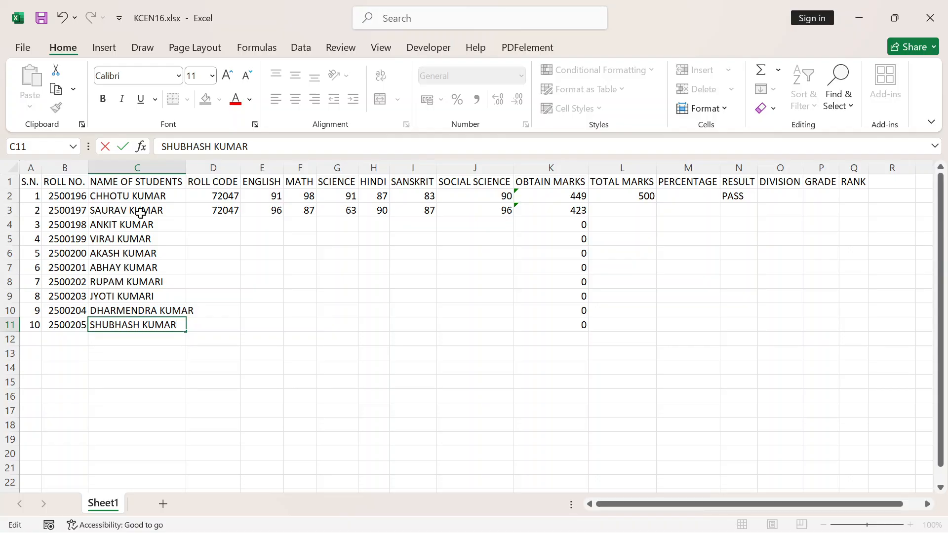
key(Return)
Fill the roll code from D2 down through D11 and autofit the width of the student name column
key(Up)
key(Up)
key(Up)
key(Up)
key(Up)
key(Up)
key(Up)
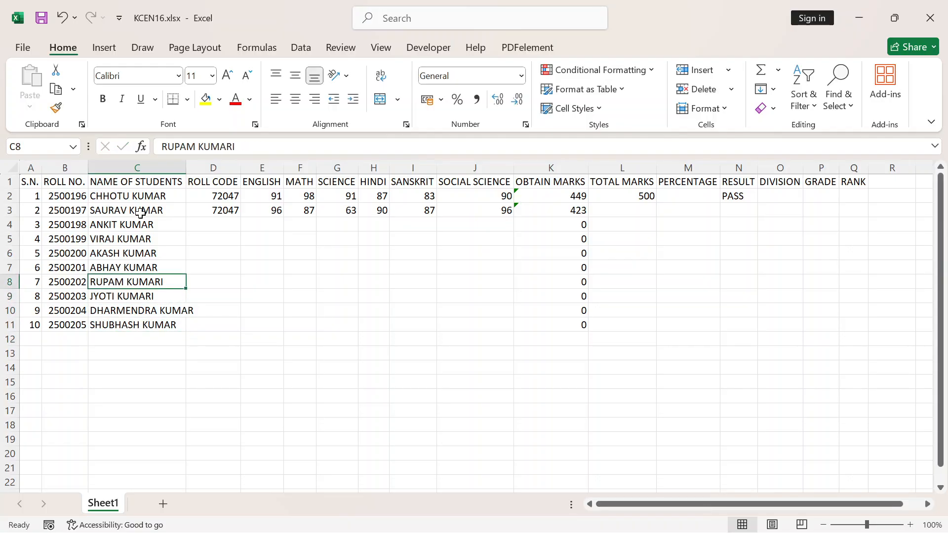
key(Up)
key(Right)
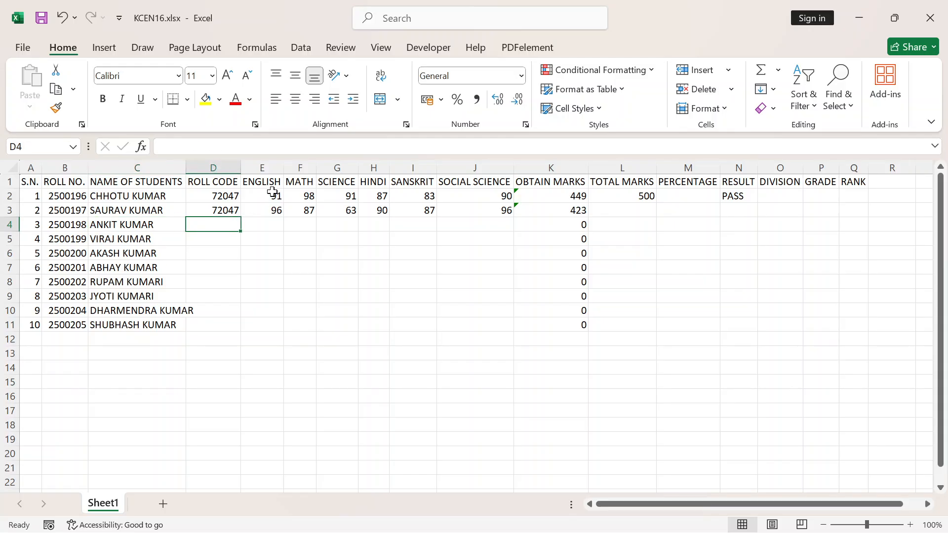
click(232, 196)
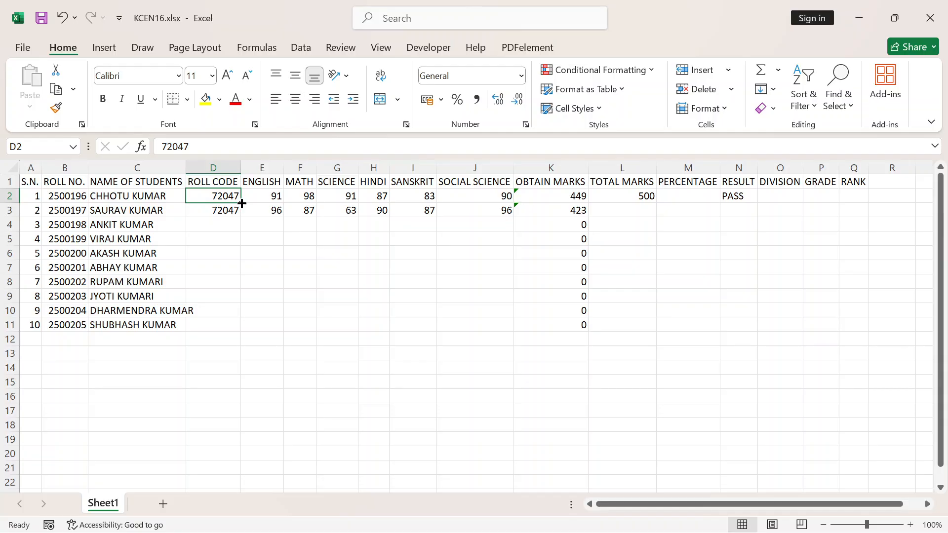
drag(241, 203, 220, 337)
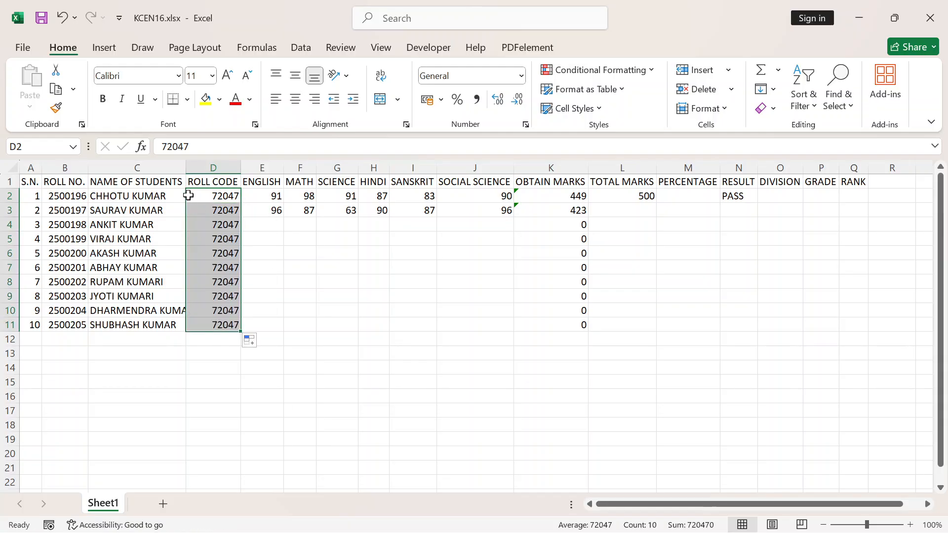
double_click(186, 172)
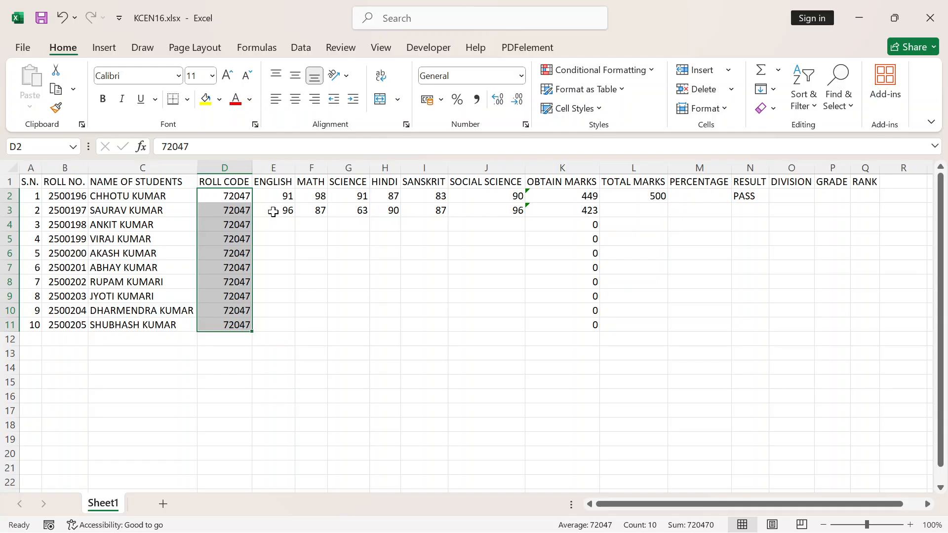
Enter the third student's marks in row 4: English 95, Math 87, Science 96 and Hindi 87
click(517, 230)
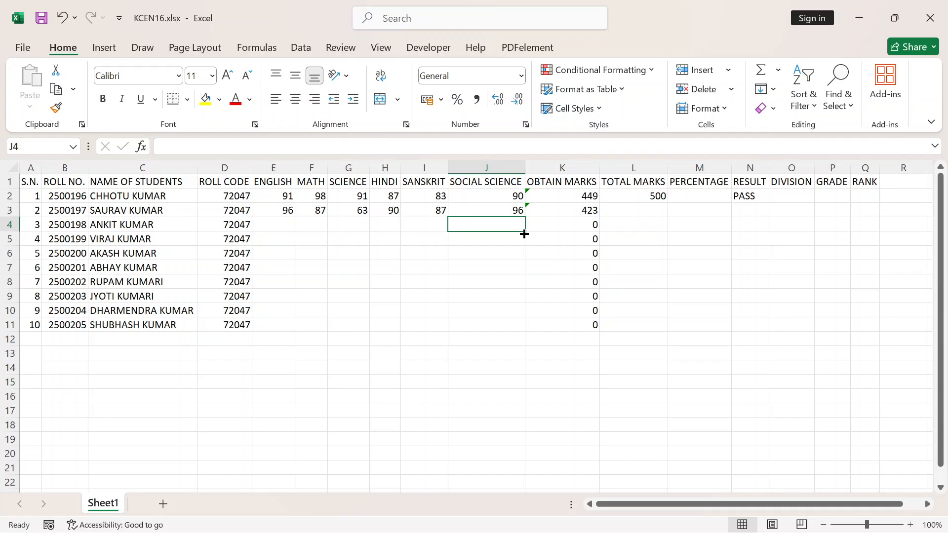
click(590, 198)
click(293, 227)
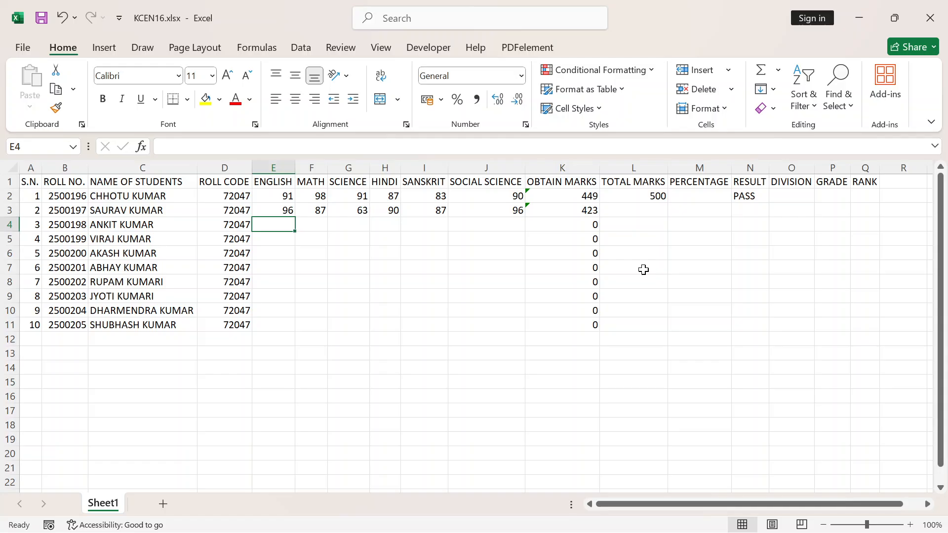
text(95)
key(Tab)
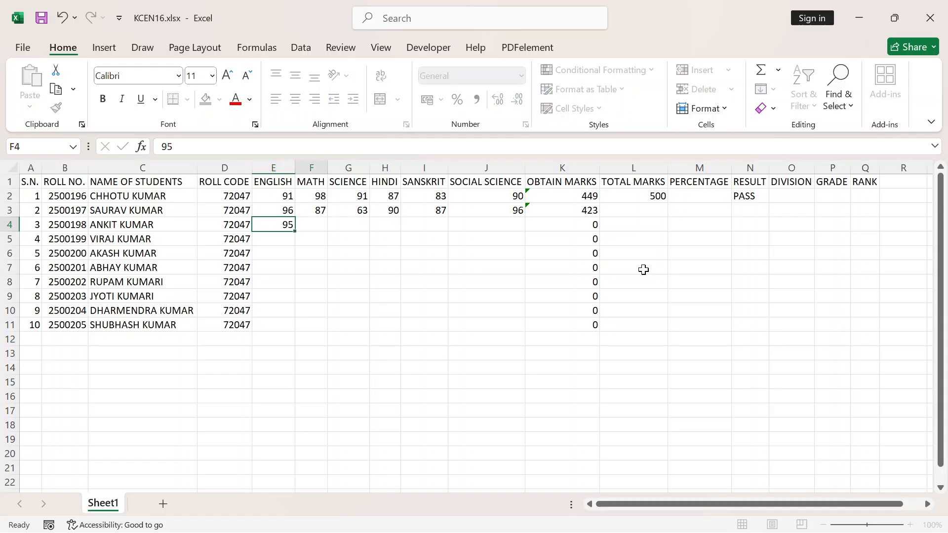
text(87)
key(Tab)
text(96)
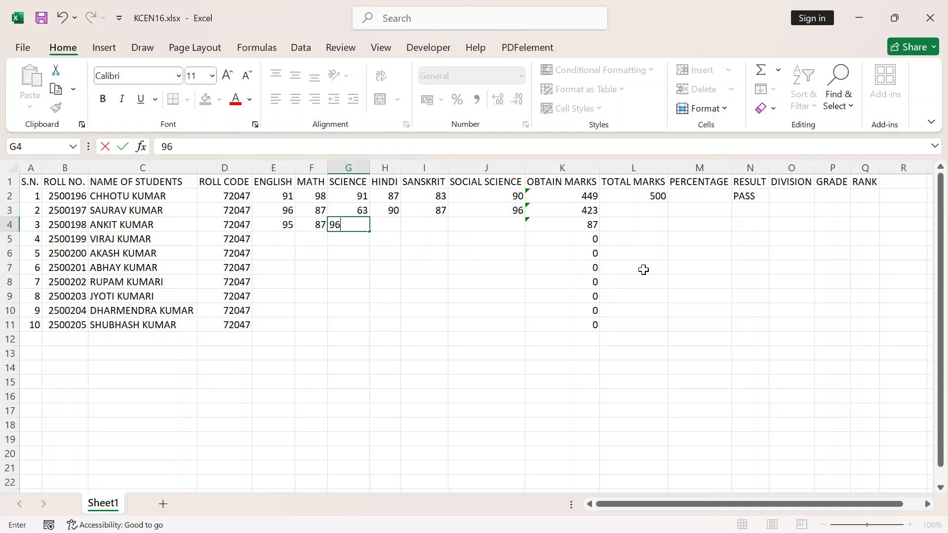
key(Tab)
text(87)
key(Tab)
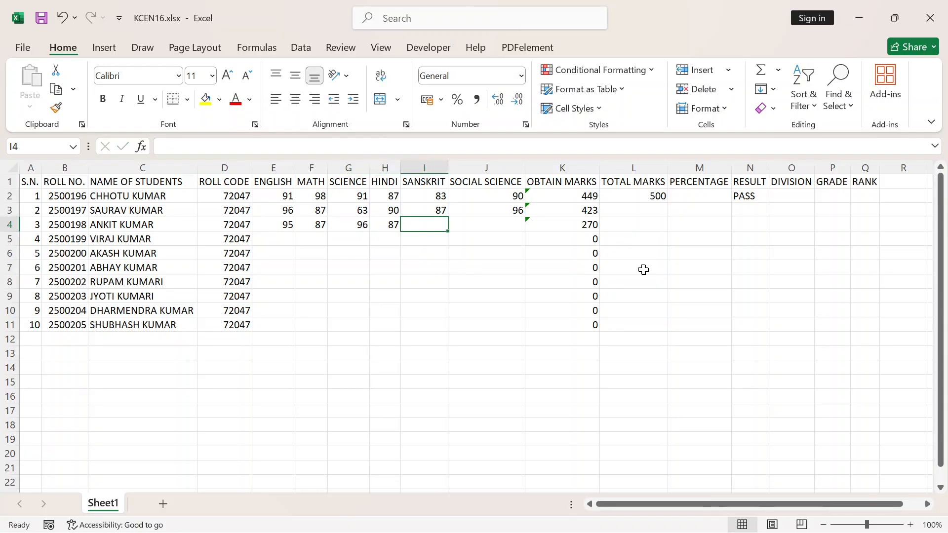
Enter 92 for Sanskrit and 96 for Social Science in row 4
text(92)
key(Tab)
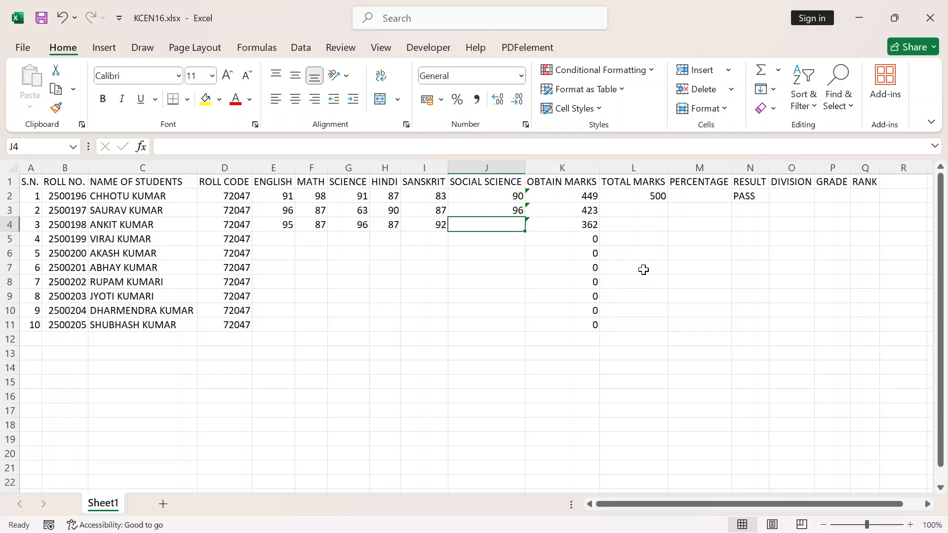
text(96)
key(Tab)
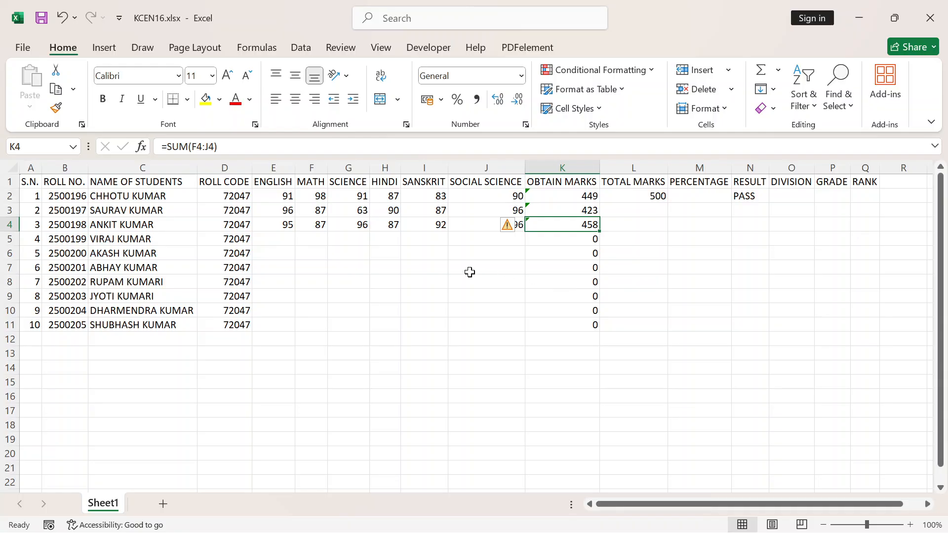
Clear the obtained marks from K2 through K12
drag(566, 196, 581, 342)
key(Delete)
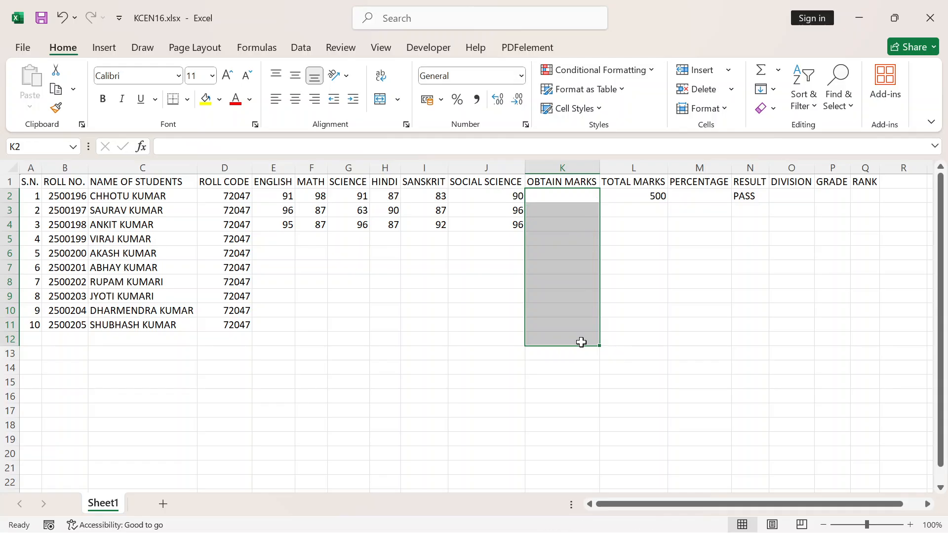
click(486, 341)
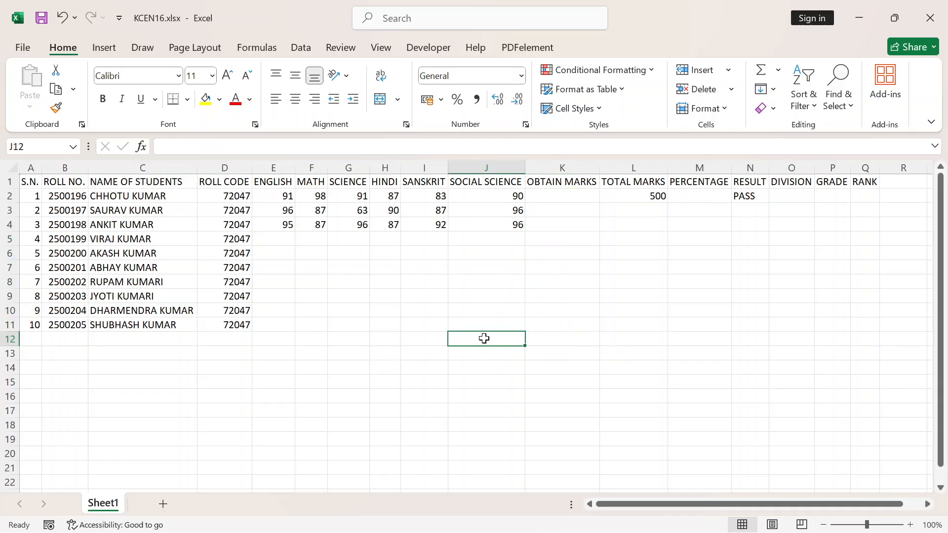
Examine the subject headings and row 2 marks from Math to Social Science that make up the total marks
click(573, 198)
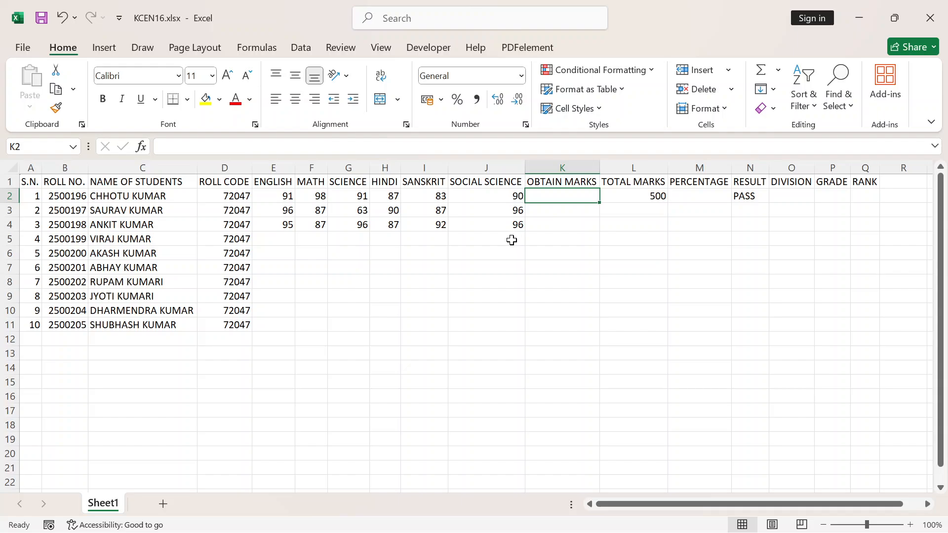
click(642, 194)
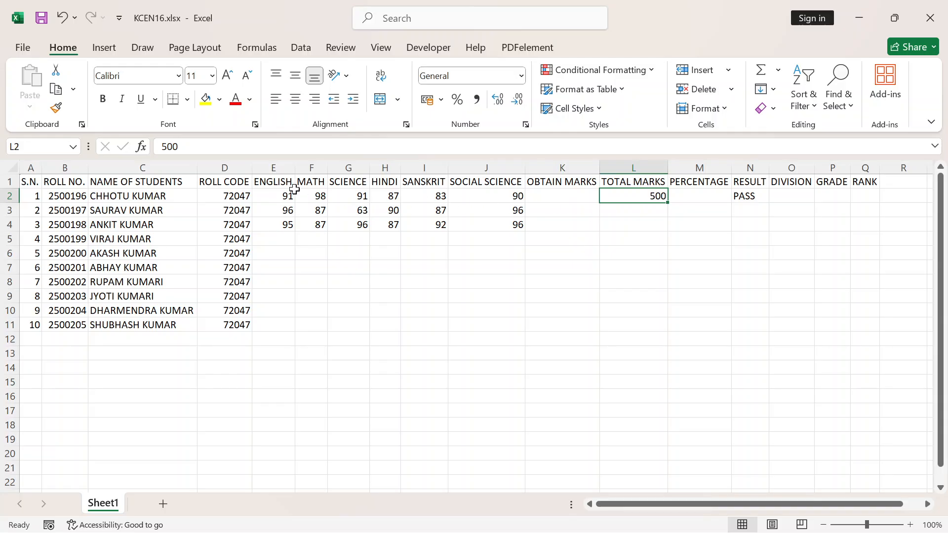
click(276, 183)
drag(278, 184, 530, 184)
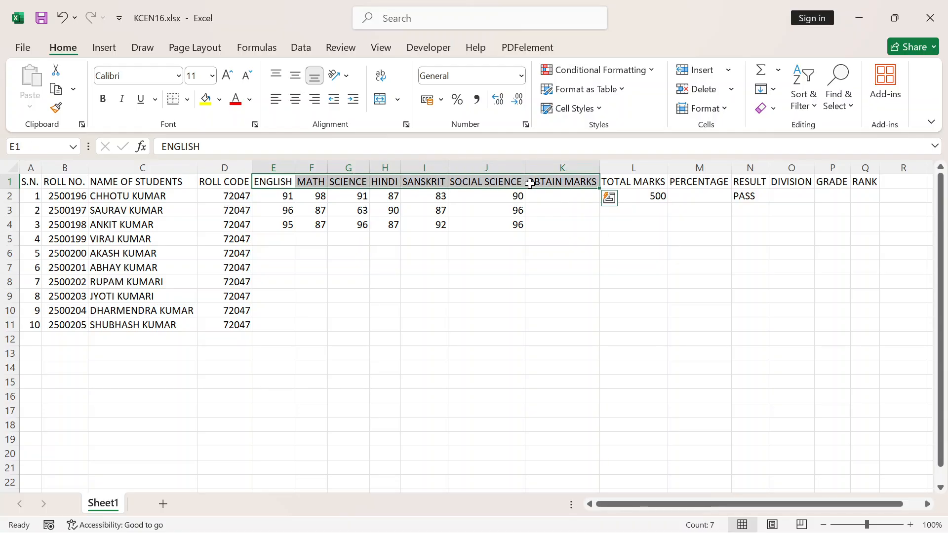
click(411, 196)
drag(307, 182, 496, 183)
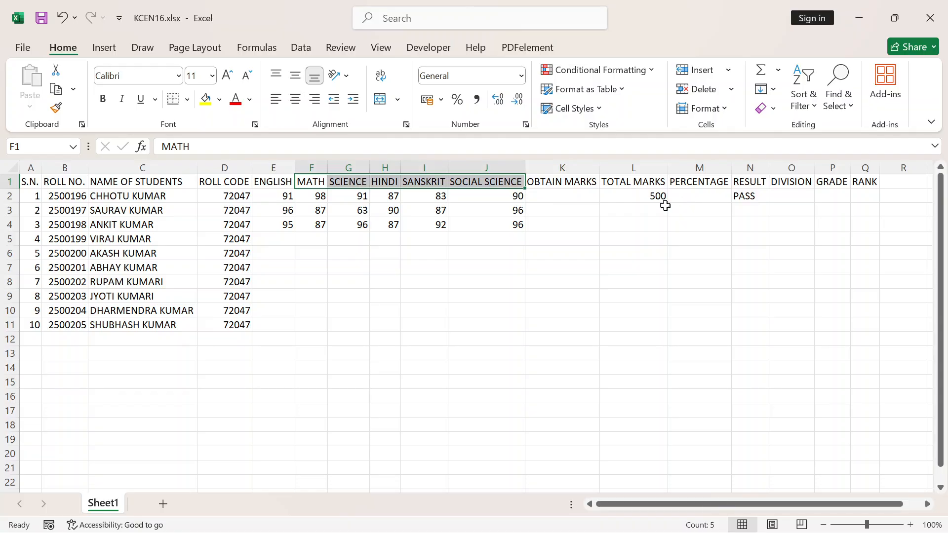
click(583, 197)
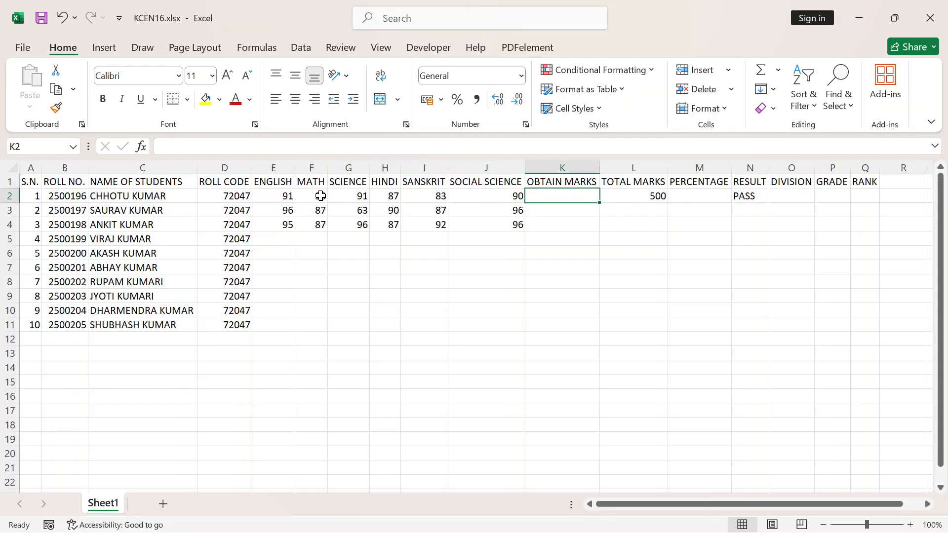
drag(320, 196, 523, 196)
Enter the formula =SUM(F2:J2) in K2 to calculate the first student's obtained marks
click(565, 196)
text(=)
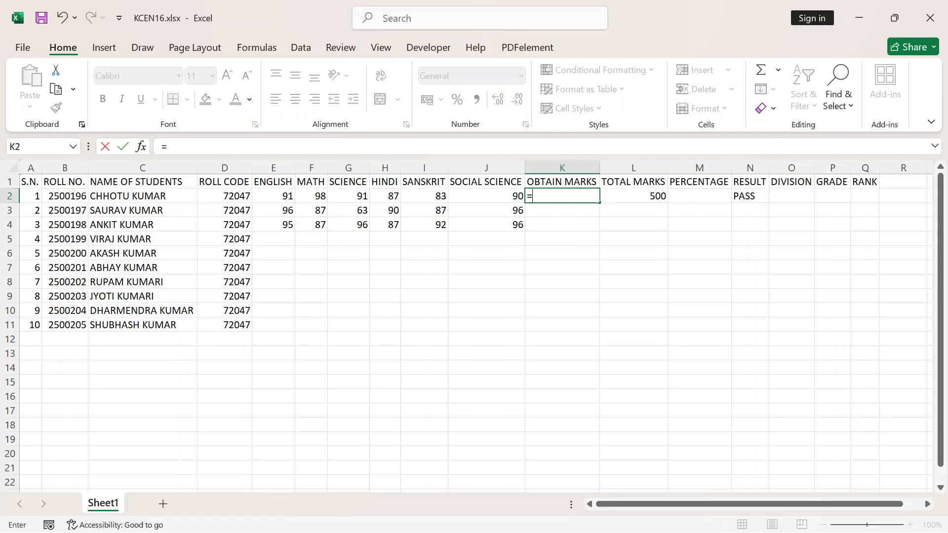
text(SUM)
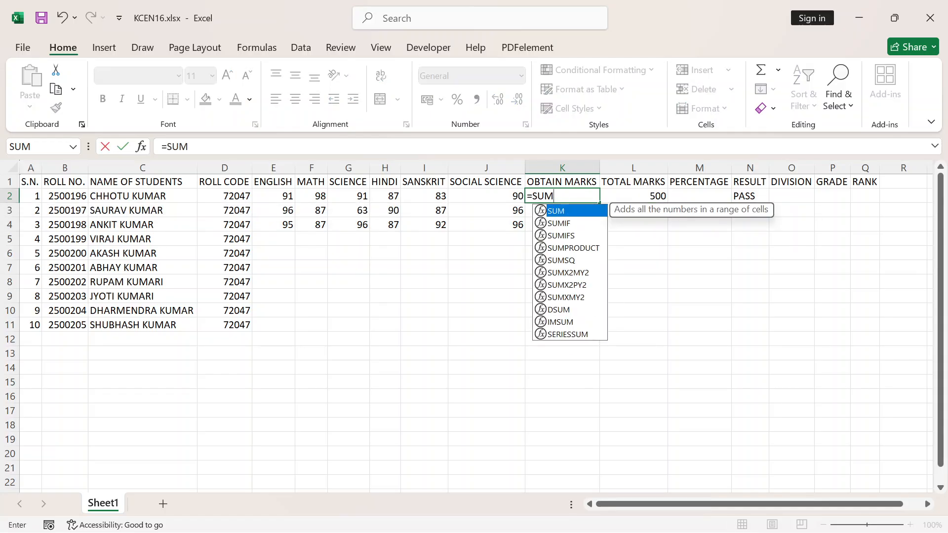
text(()
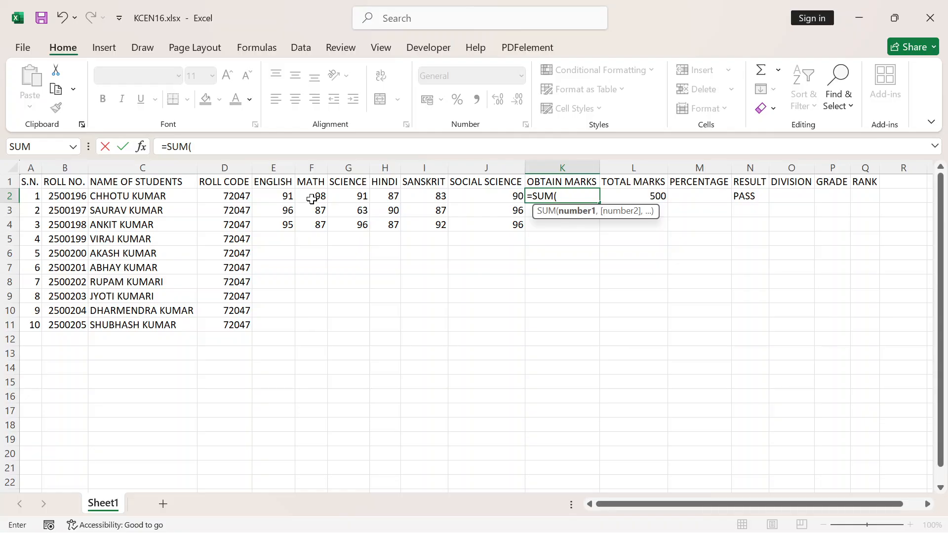
text(F2)
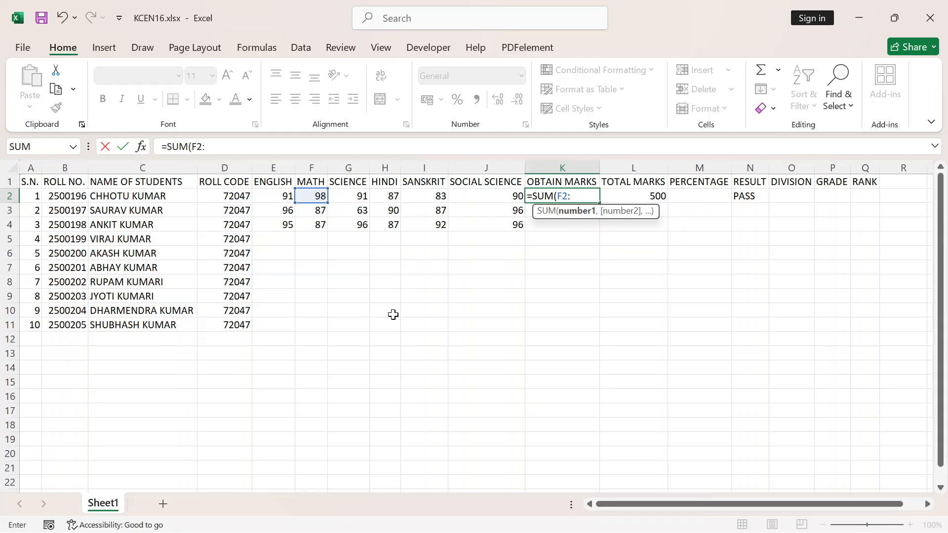
text(:J2)
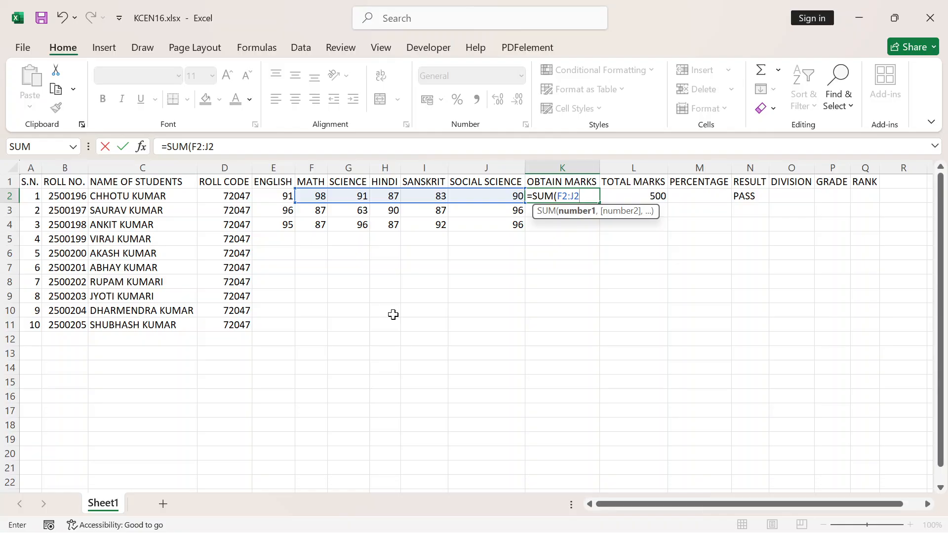
text())
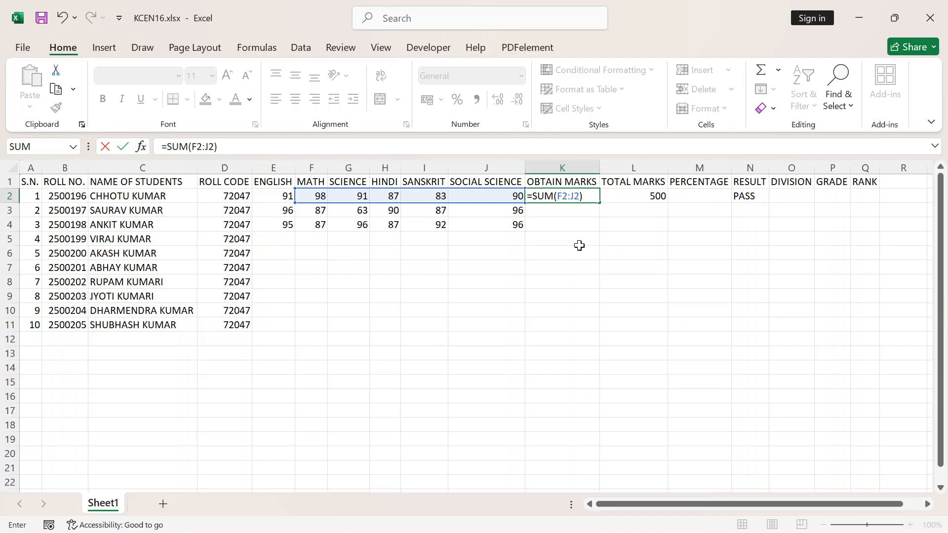
key(Return)
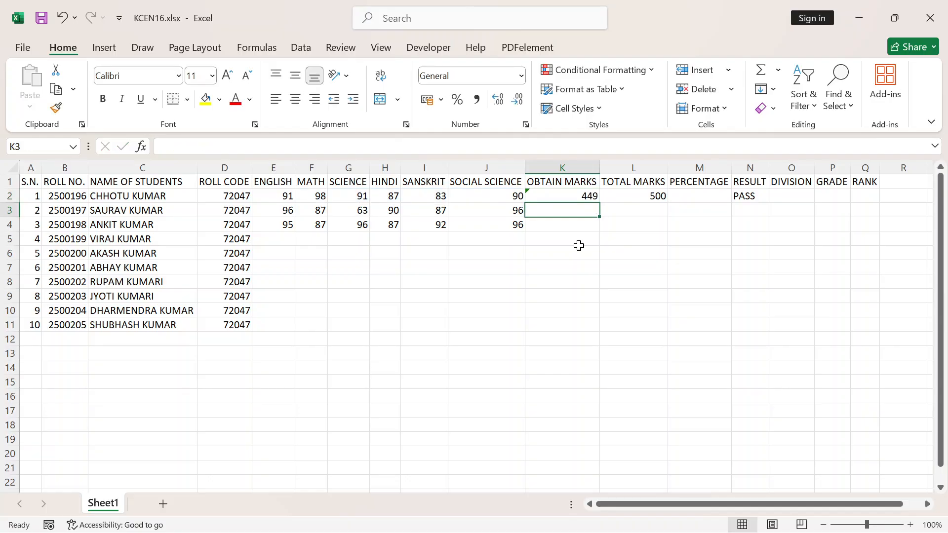
Fill the obtained marks formula in K2 and the total marks of 500 in L2 down to row 11
click(552, 198)
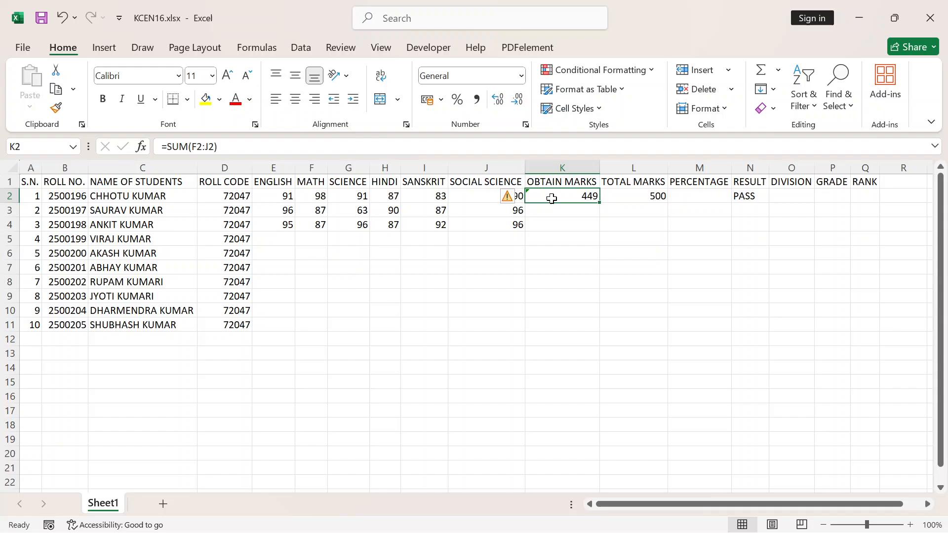
double_click(601, 204)
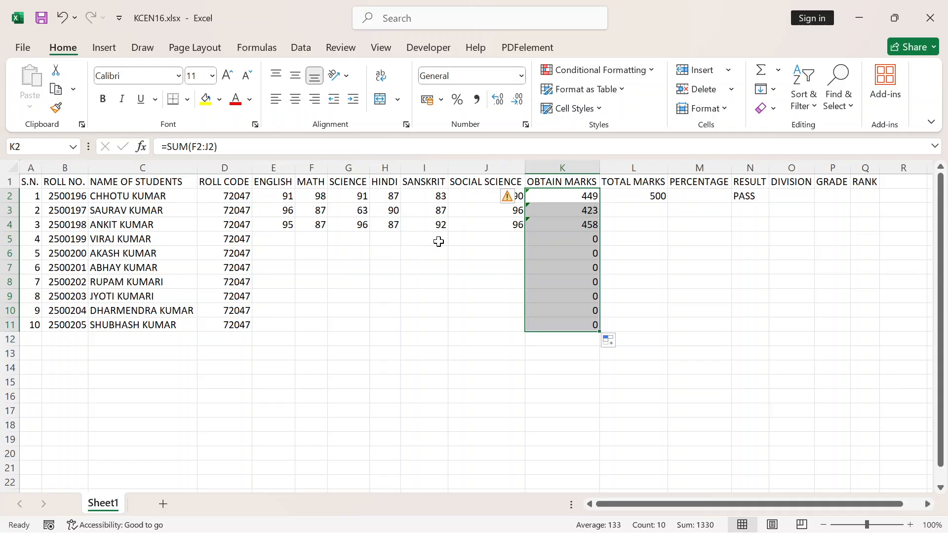
click(637, 196)
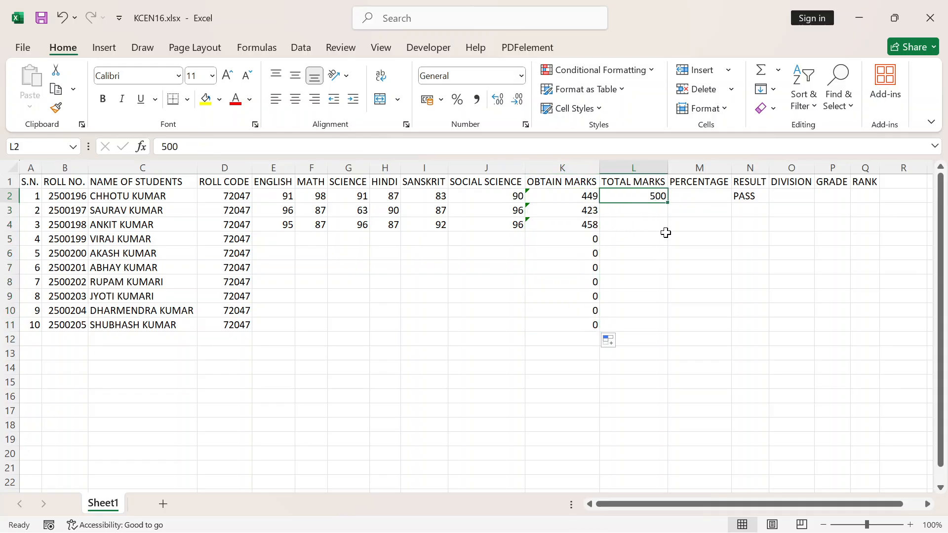
double_click(668, 205)
Review the obtained marks and total marks cells in row 2 as the basis for the percentage in M2
click(688, 198)
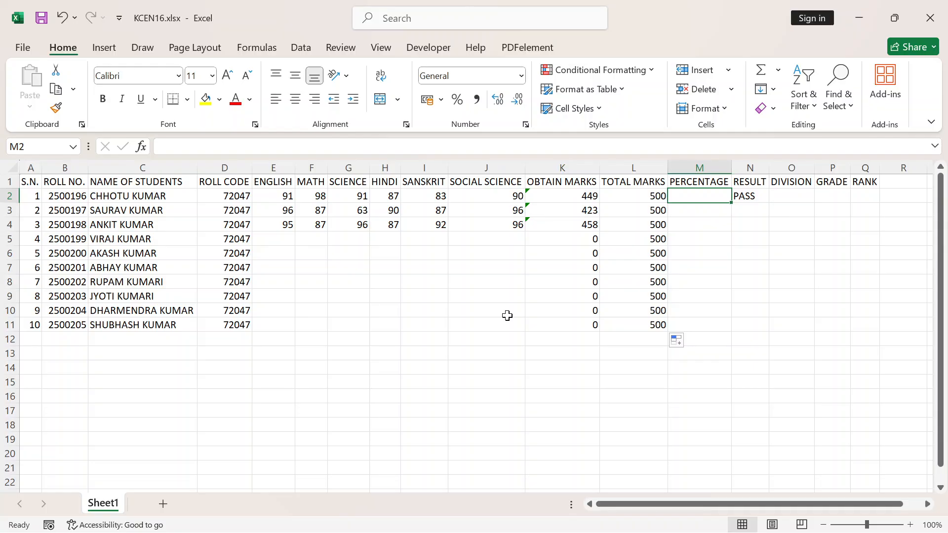
click(636, 198)
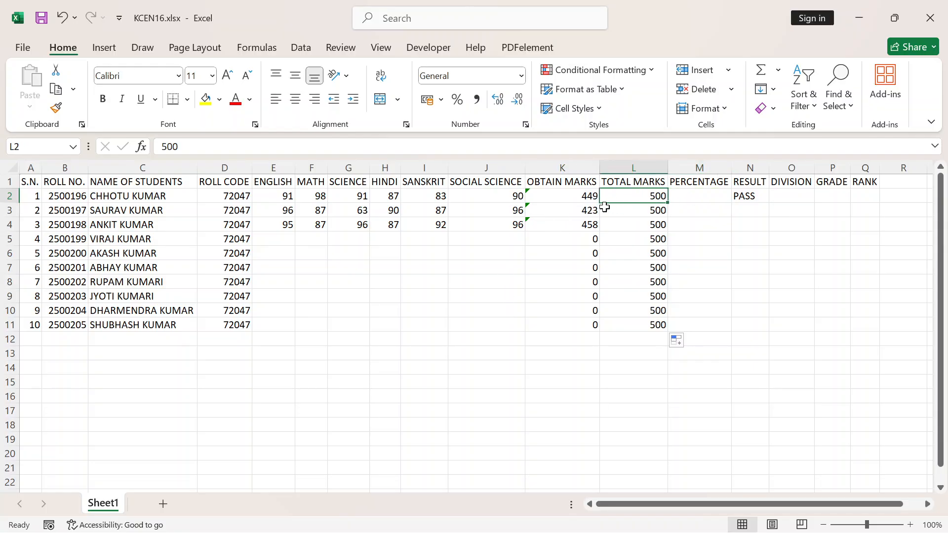
click(581, 197)
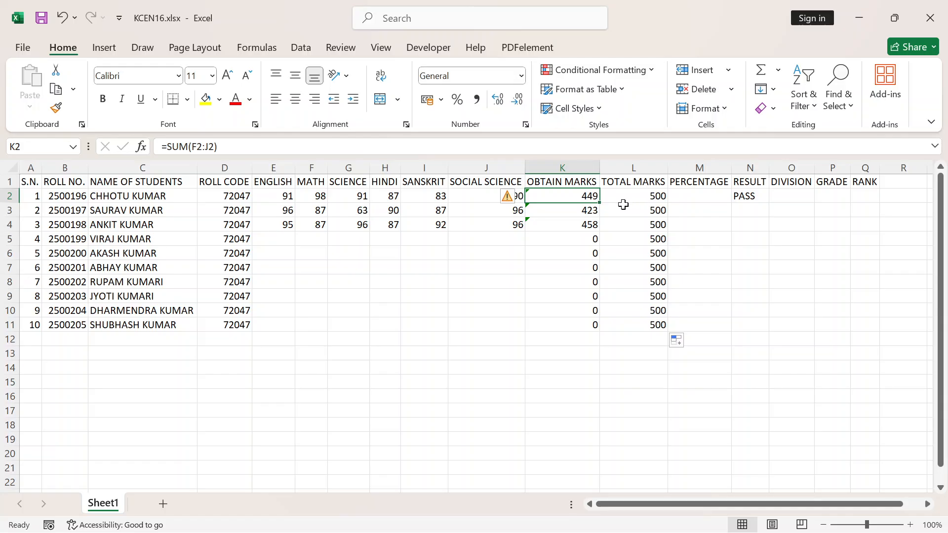
click(708, 198)
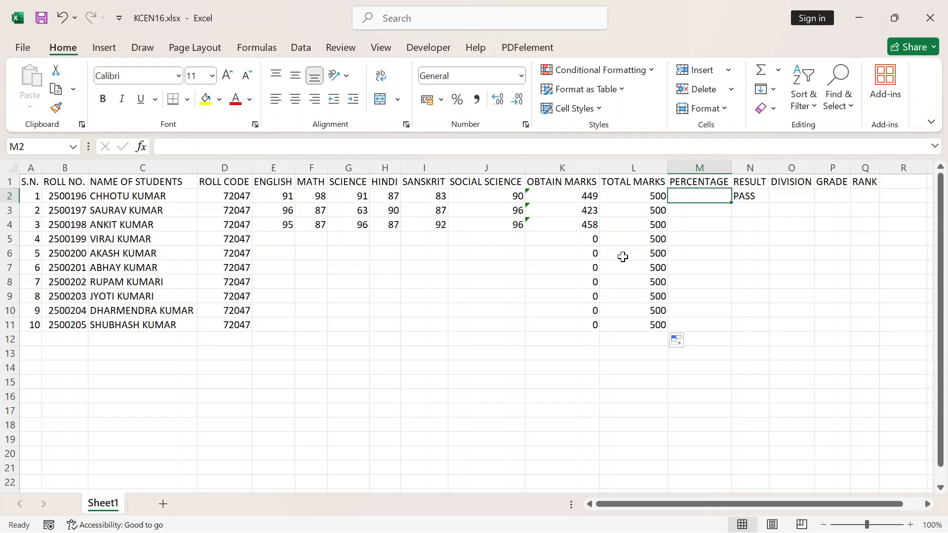
click(654, 198)
click(588, 199)
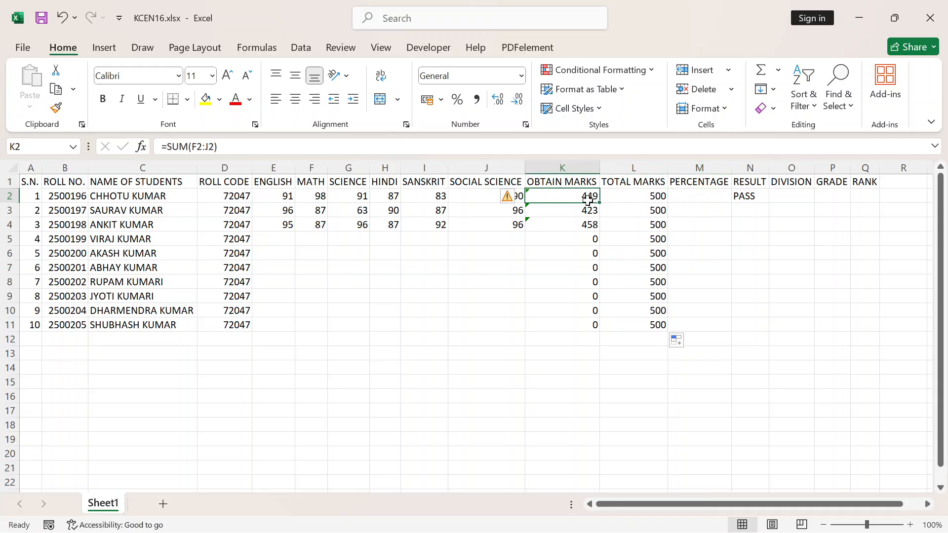
click(644, 198)
click(582, 196)
click(714, 193)
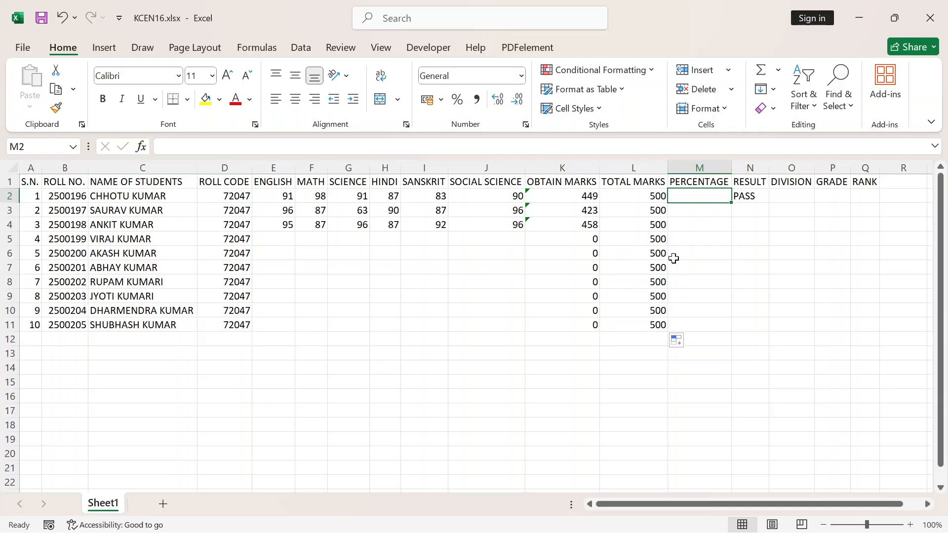
click(580, 196)
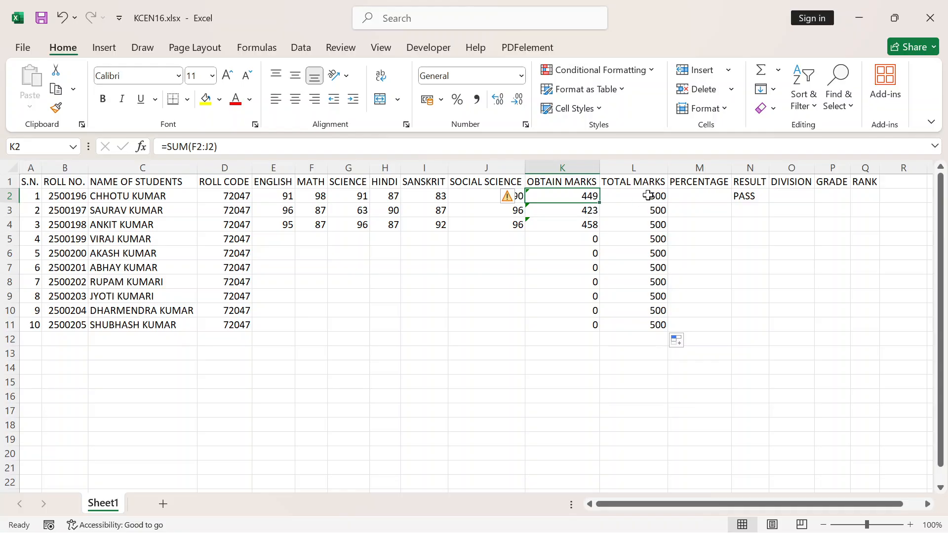
Enter the formula =K2*100/L2 in M2 to calculate the first student's percentage
click(707, 195)
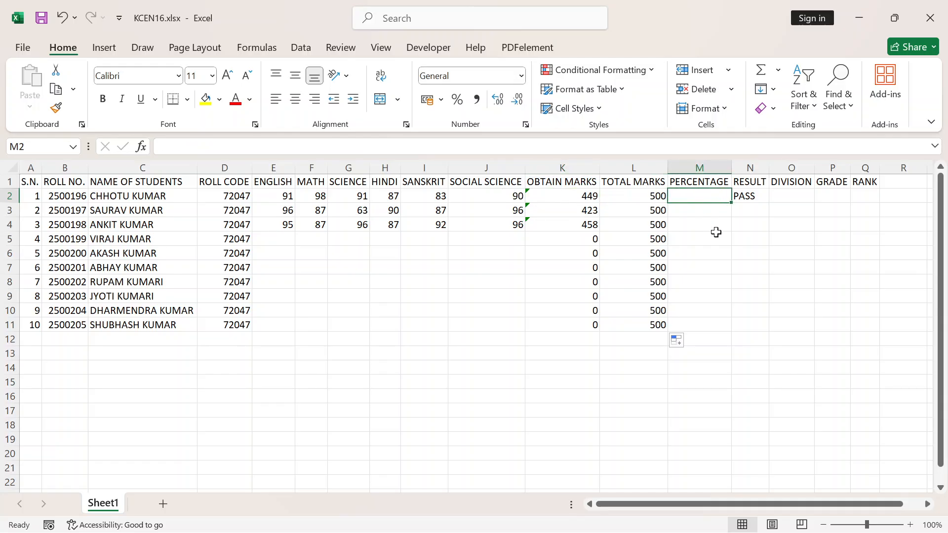
text(=)
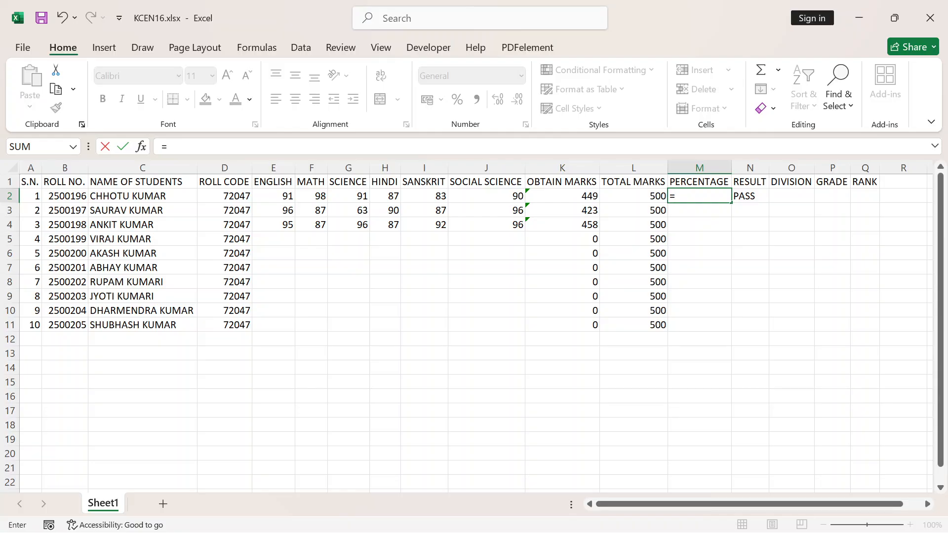
text(449)
key(BackSpace)
key(BackSpace)
key(BackSpace)
click(576, 195)
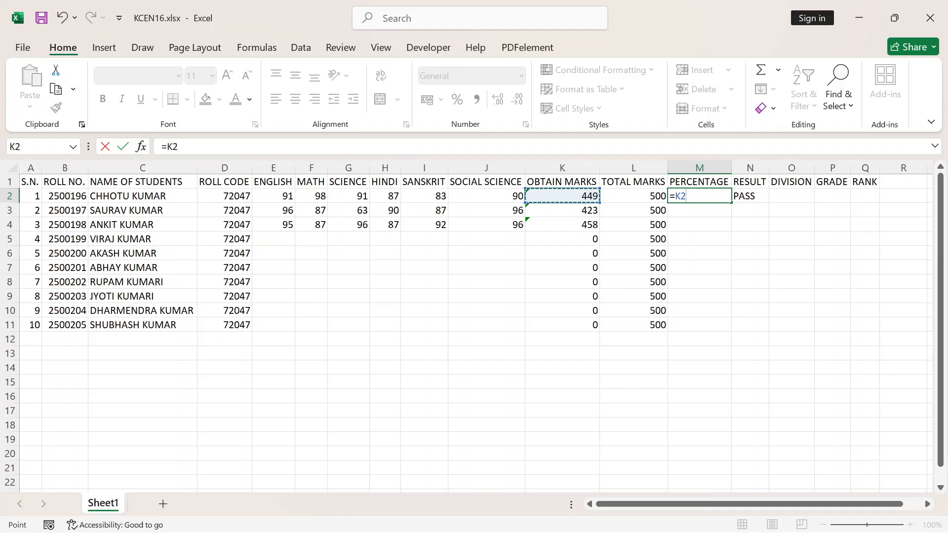
text(*)
text(100)
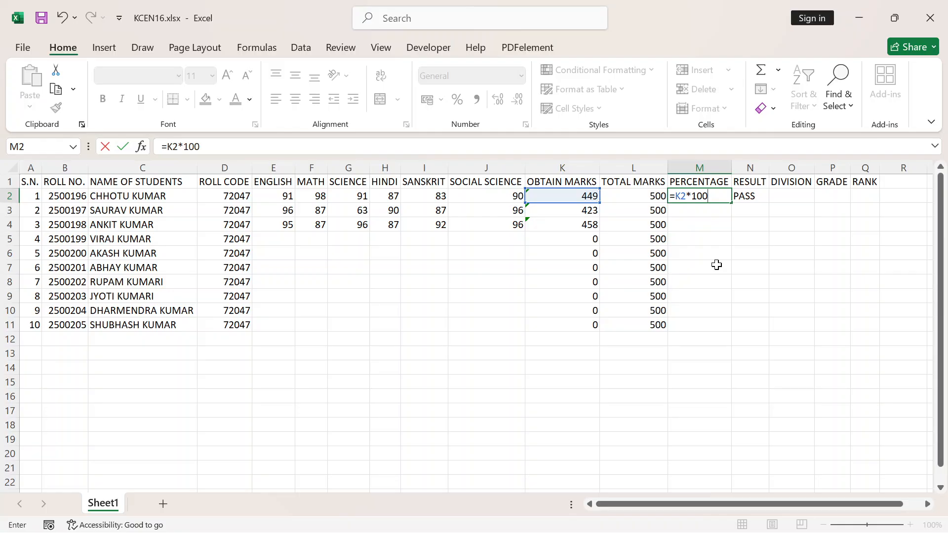
text(/)
text(500)
key(BackSpace)
key(BackSpace)
key(BackSpace)
click(640, 196)
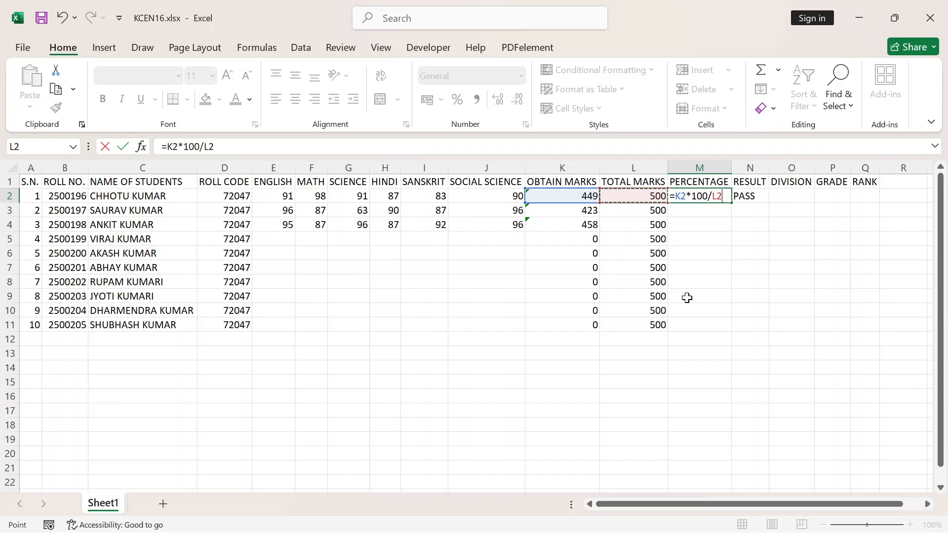
key(Return)
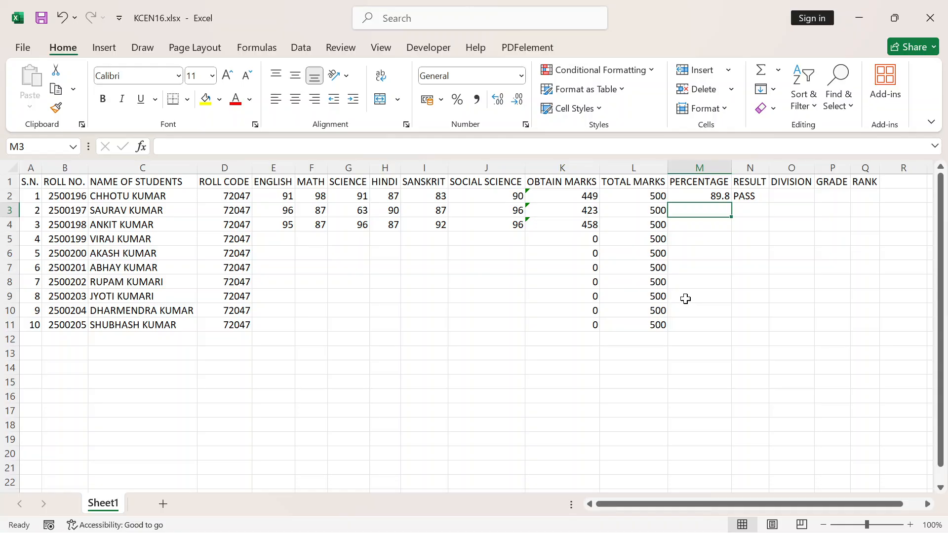
Enter the alternative percentage formula =K2/5 in N5, dividing the first student's obtained marks by five subjects
click(755, 255)
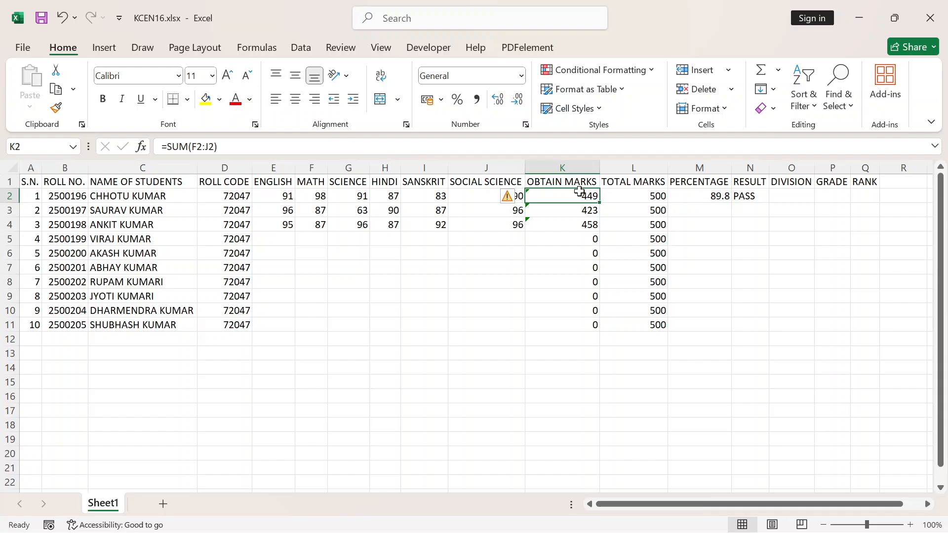
click(750, 238)
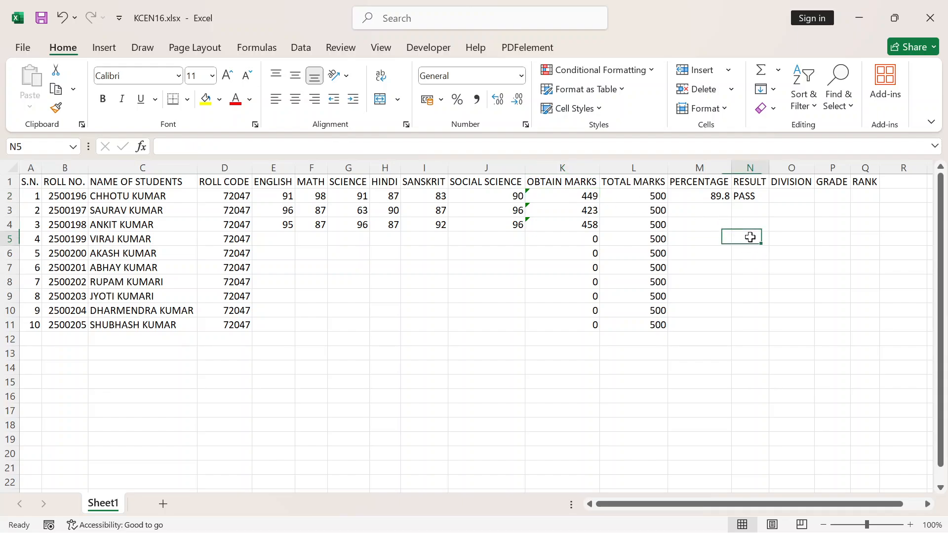
text(=)
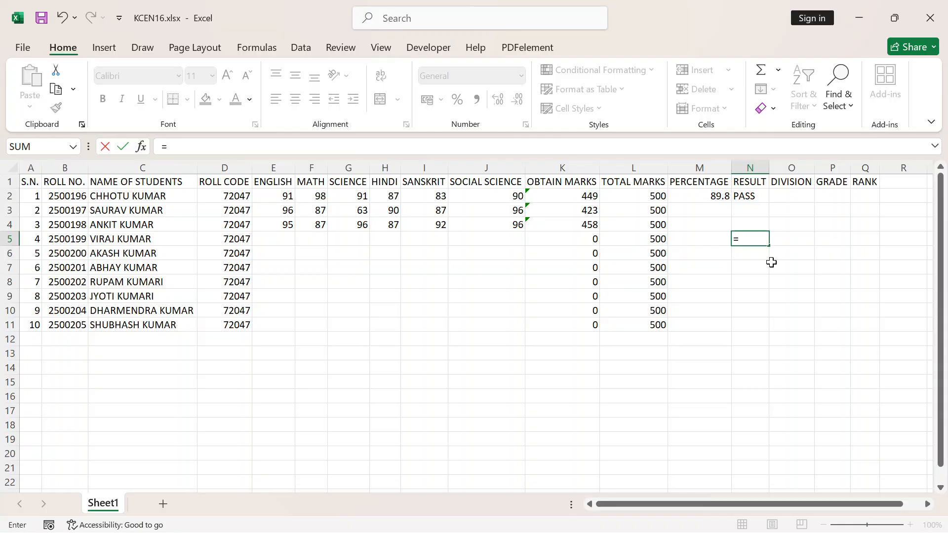
click(573, 199)
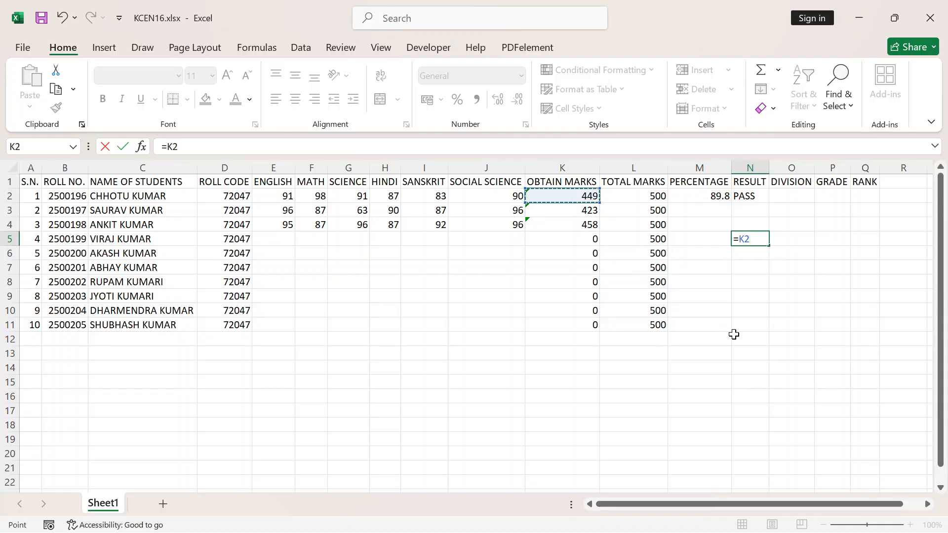
text(/5)
key(Return)
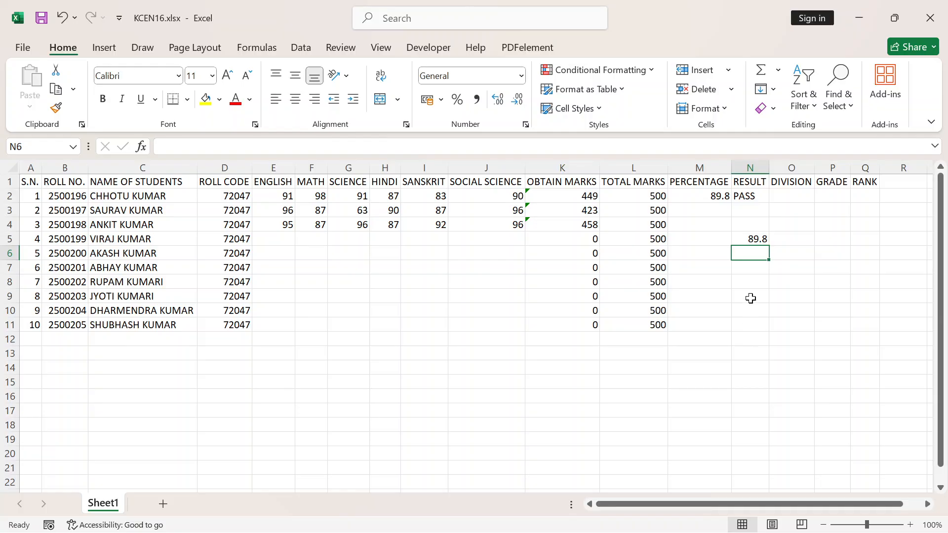
Enter the formula =AVERAGE(F2:J2) in O8 as another way to calculate the first student's percentage
click(587, 198)
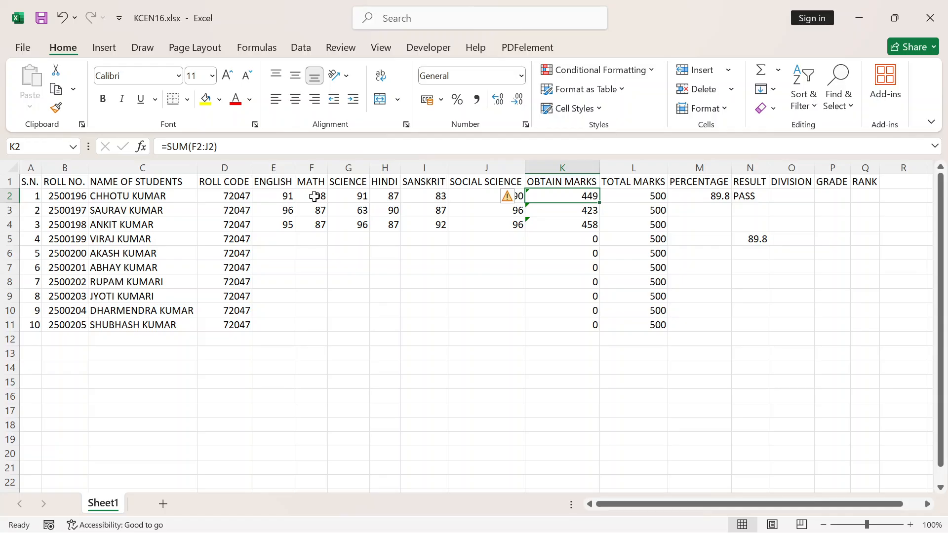
drag(317, 196, 485, 195)
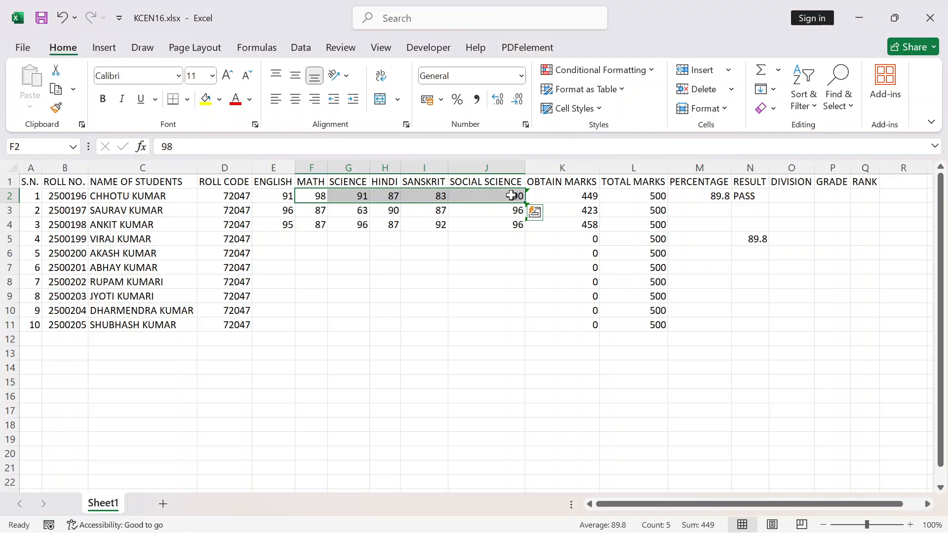
click(568, 199)
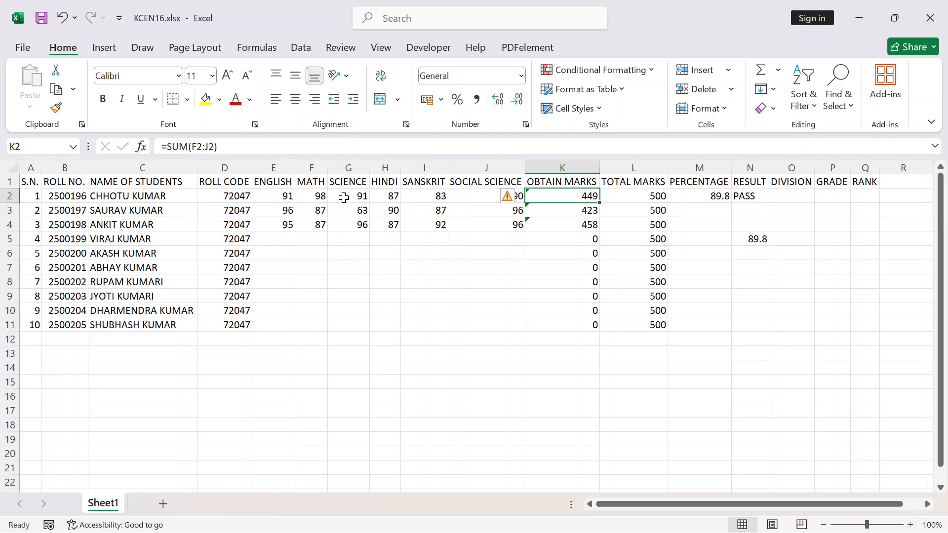
click(770, 278)
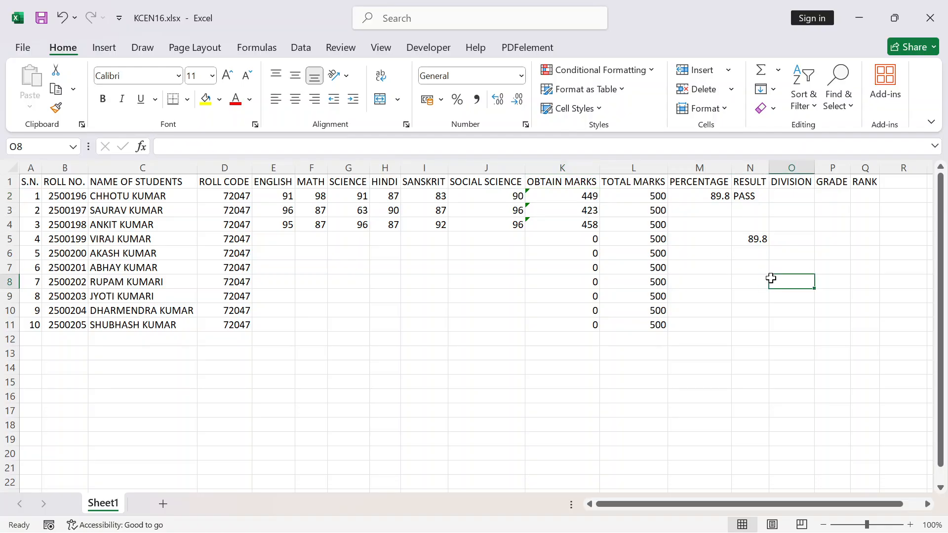
text(=)
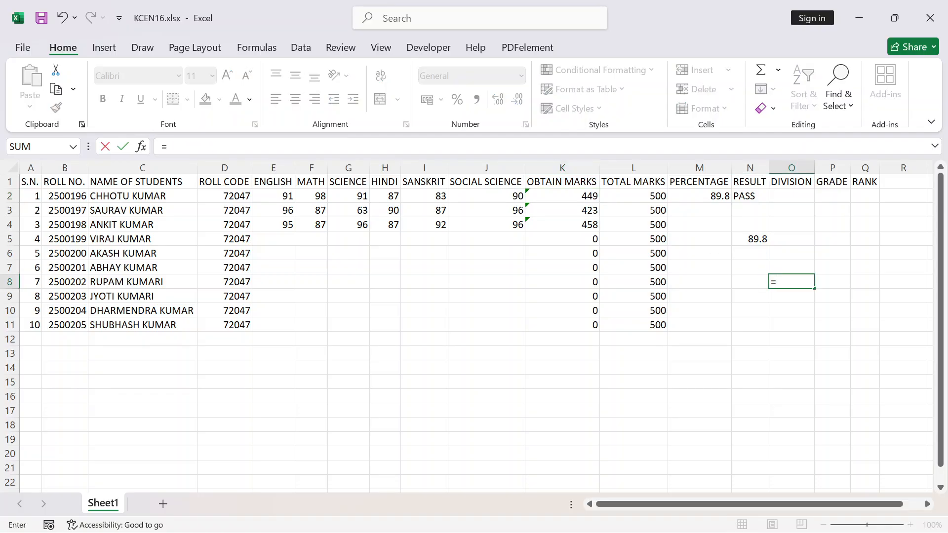
text(A)
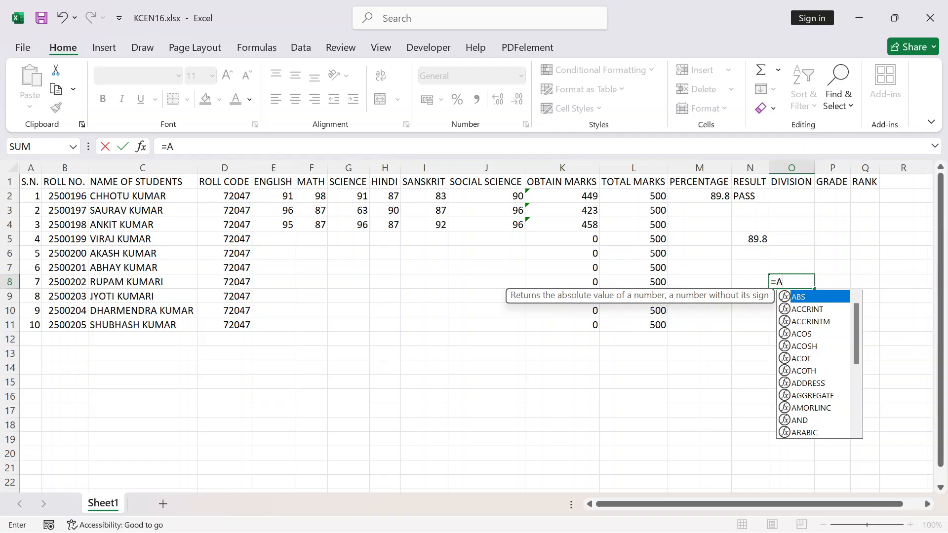
text(VER)
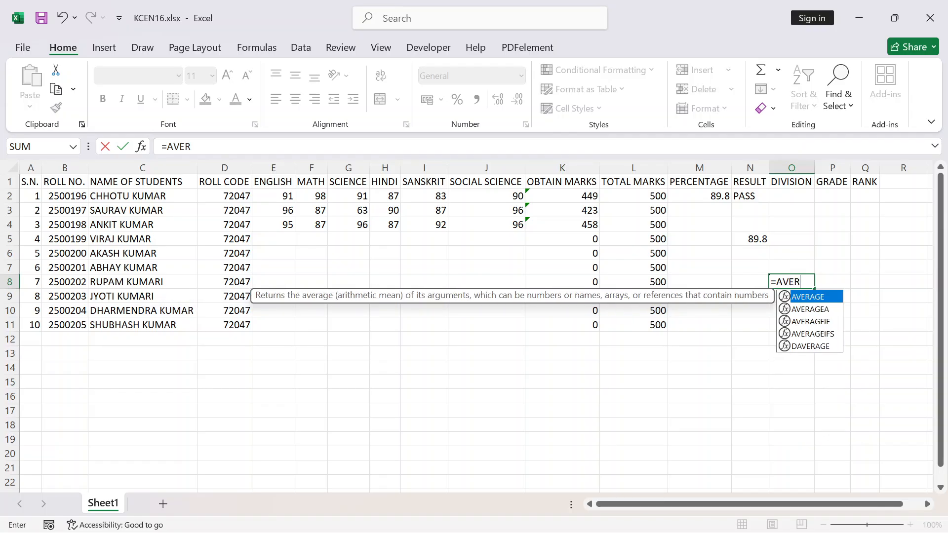
key(Tab)
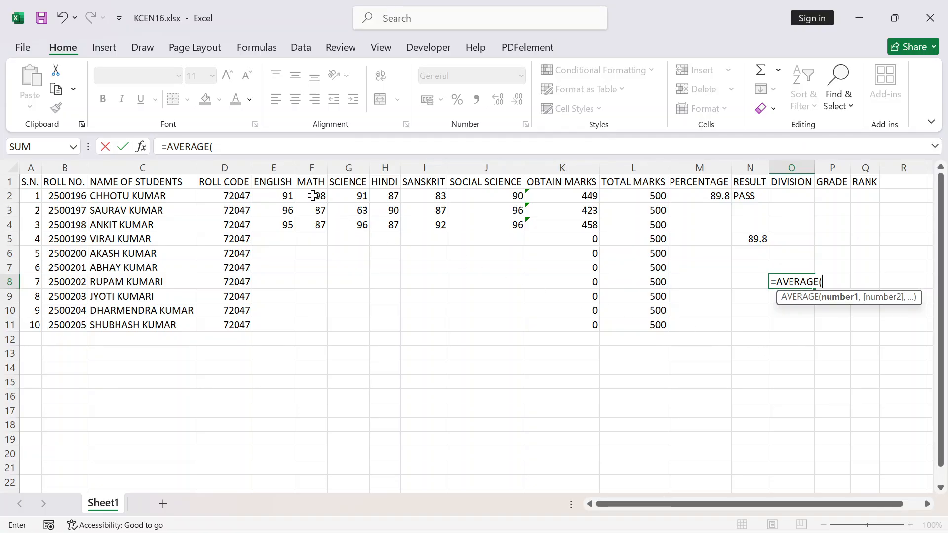
drag(314, 196, 496, 197)
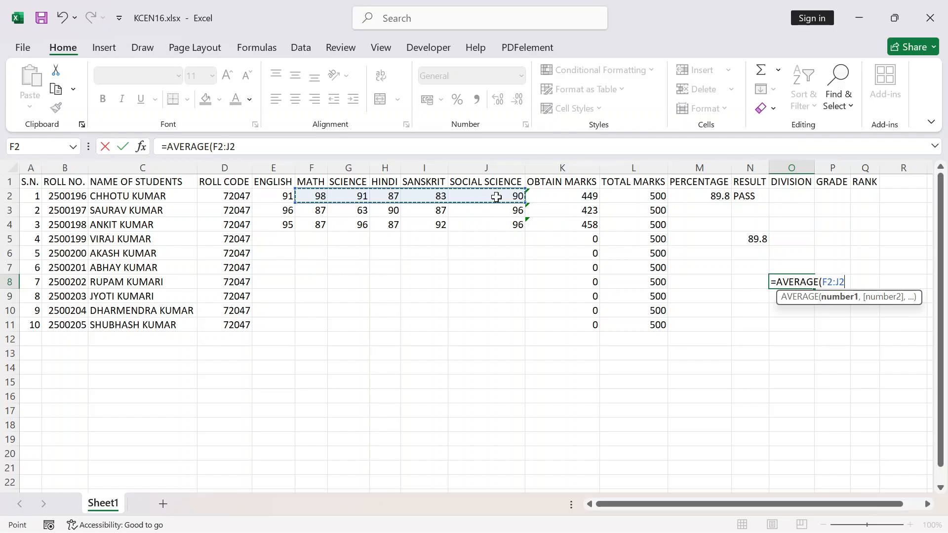
text())
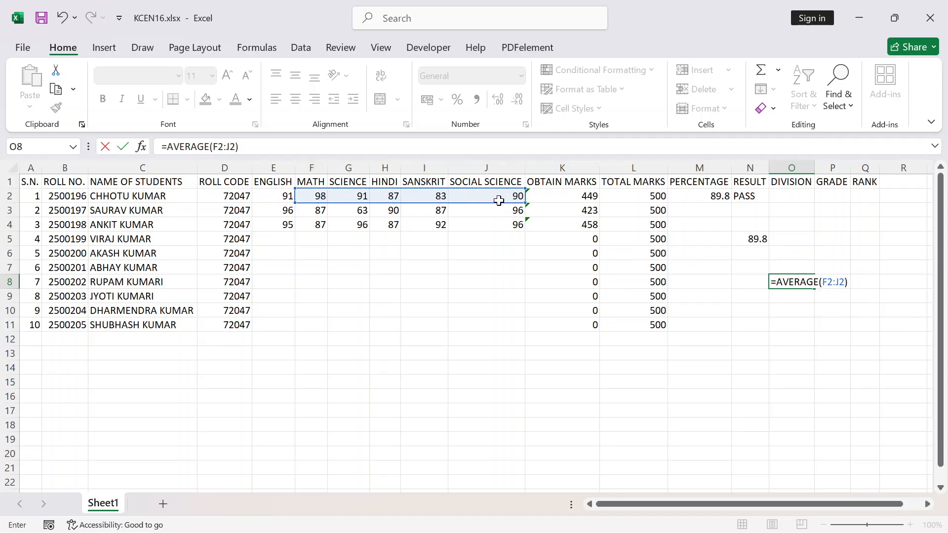
key(Return)
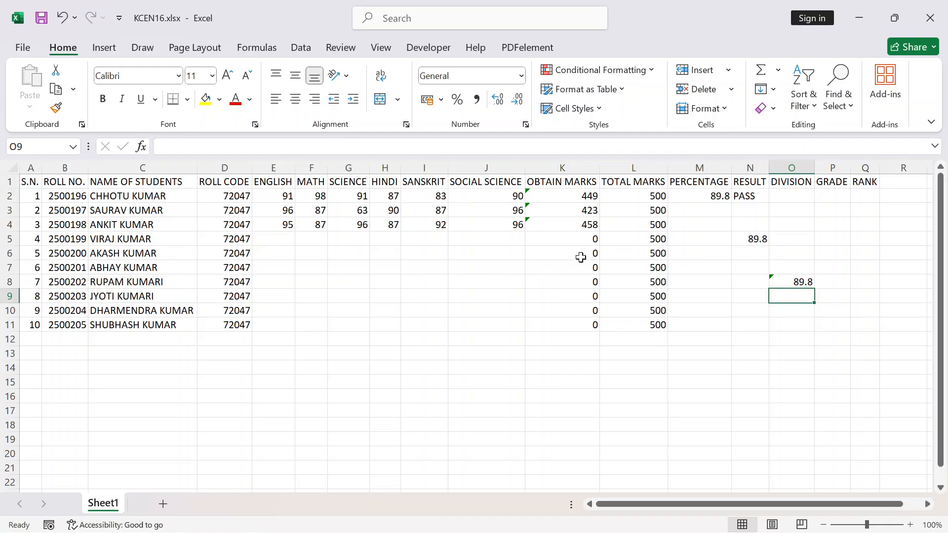
Test how the percentage formula in M2 depends on L2 by clearing the total marks there, and undo the deletion
click(690, 195)
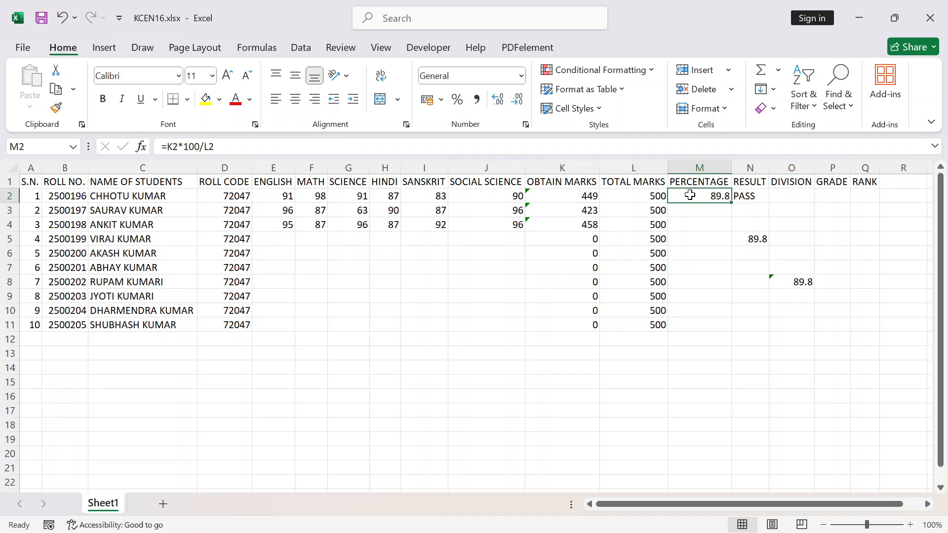
double_click(690, 195)
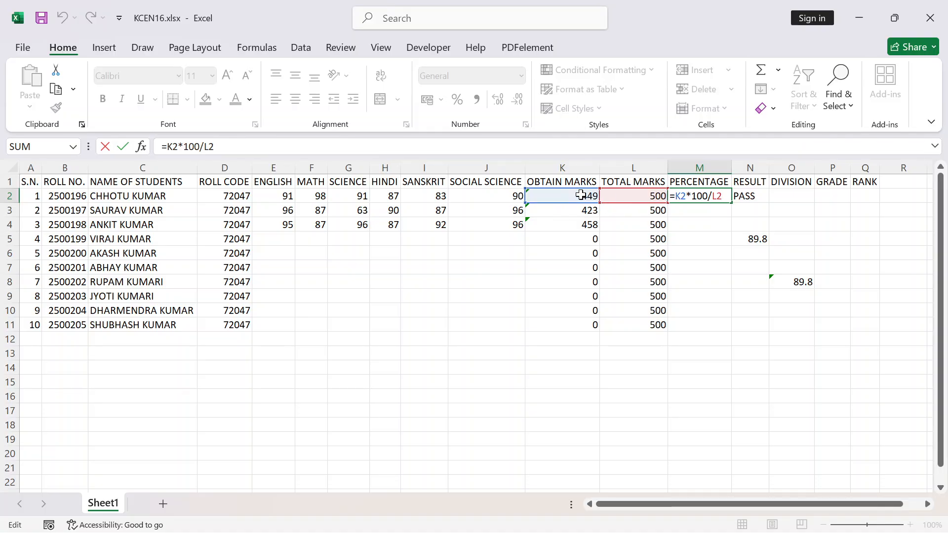
key(Return)
click(641, 196)
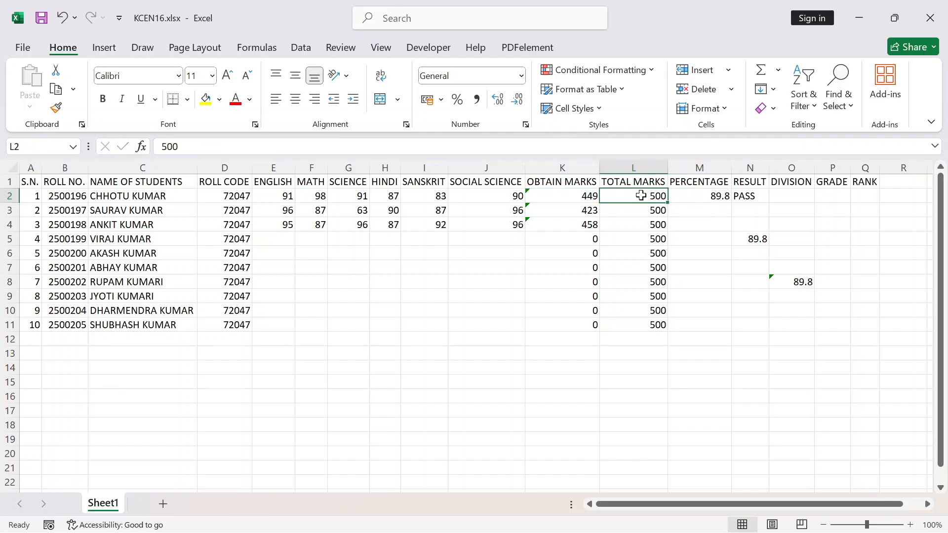
key(Delete)
click(713, 239)
click(704, 200)
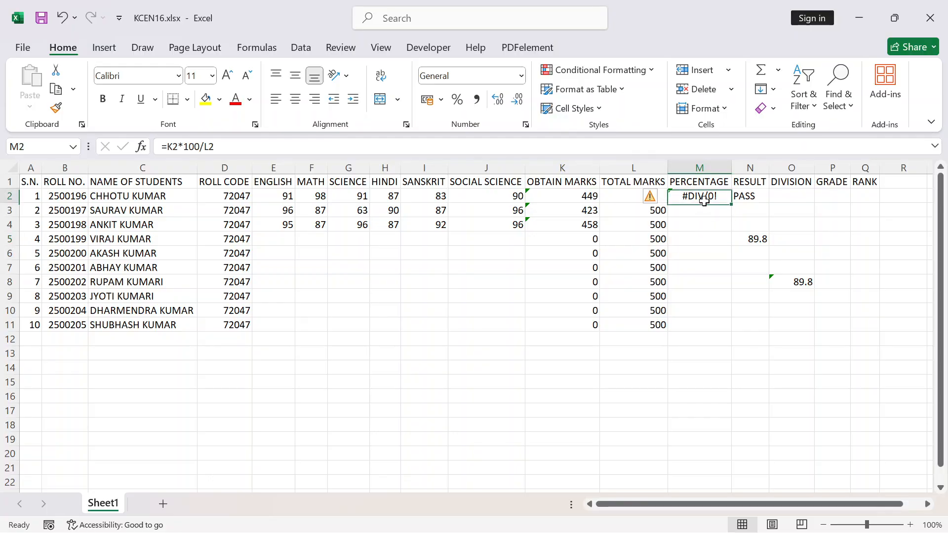
click(623, 200)
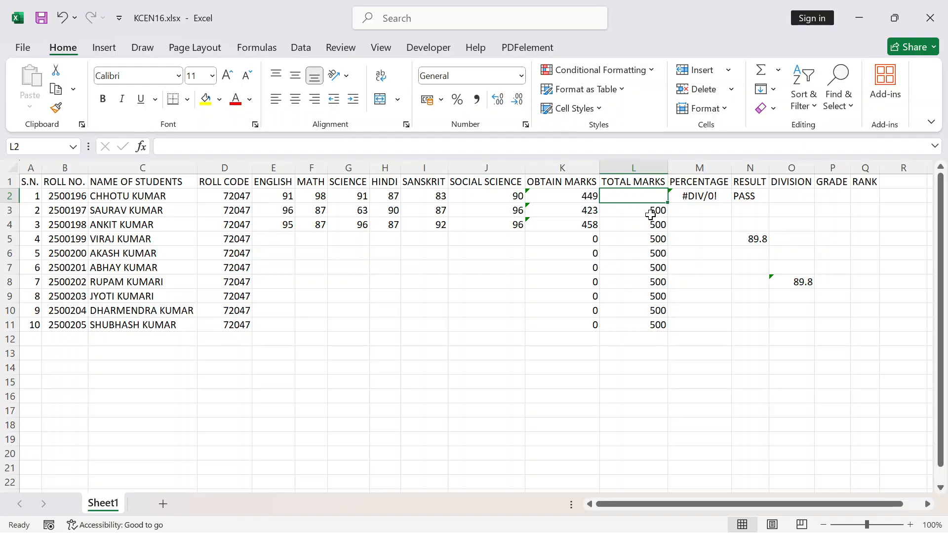
key(ctrl+z)
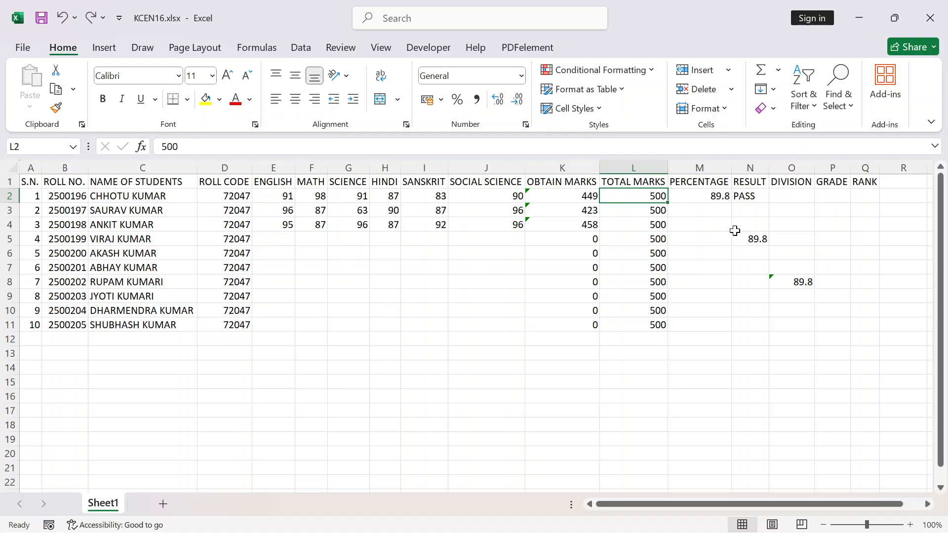
Review the alternative percentage formulas in N5 and O8 and the cells they reference
click(753, 240)
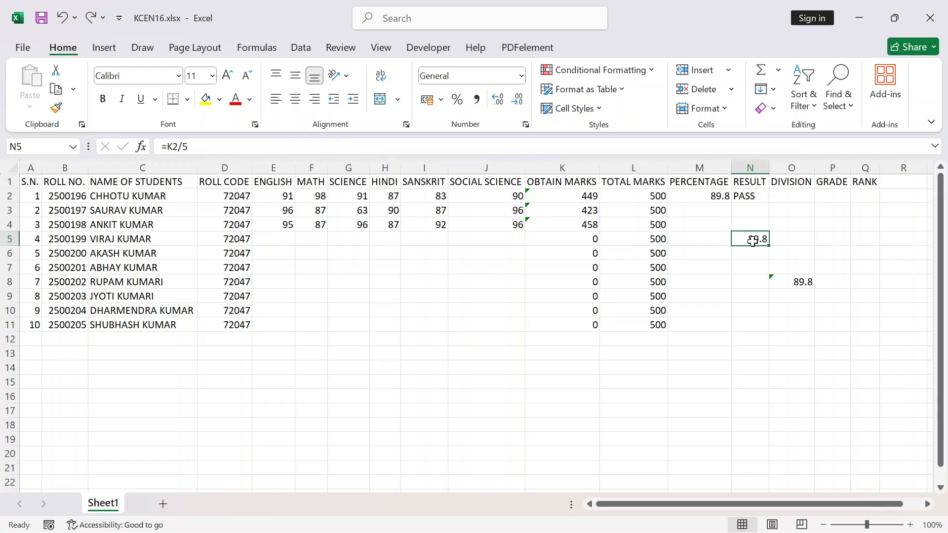
double_click(752, 240)
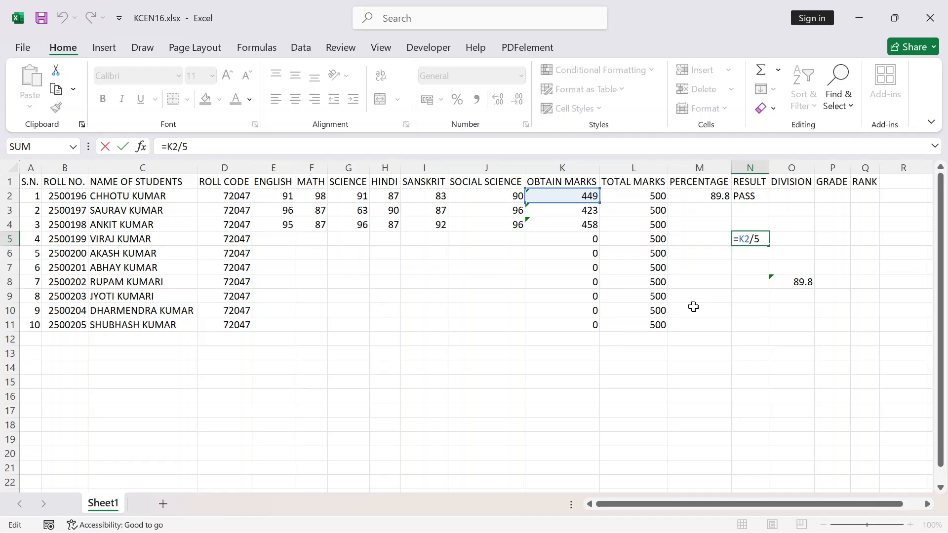
key(Return)
click(802, 283)
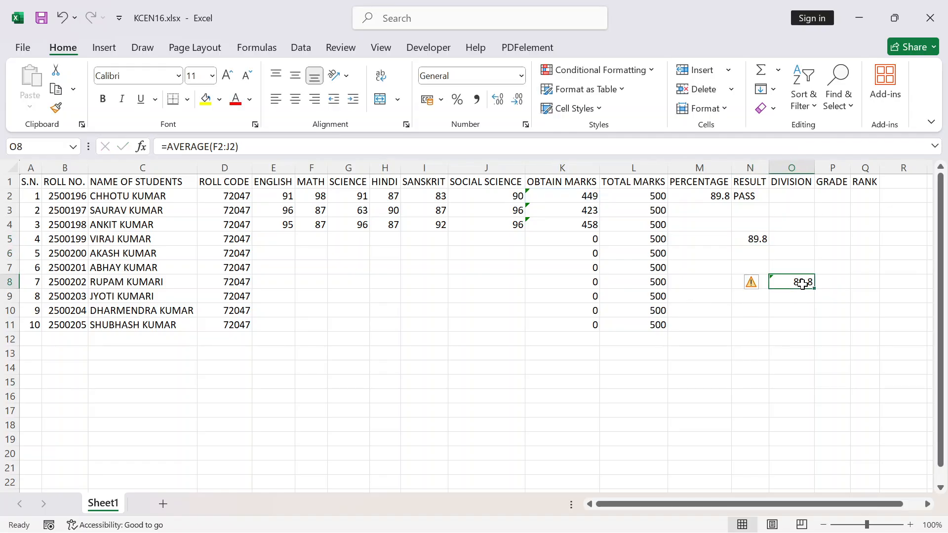
key(F2)
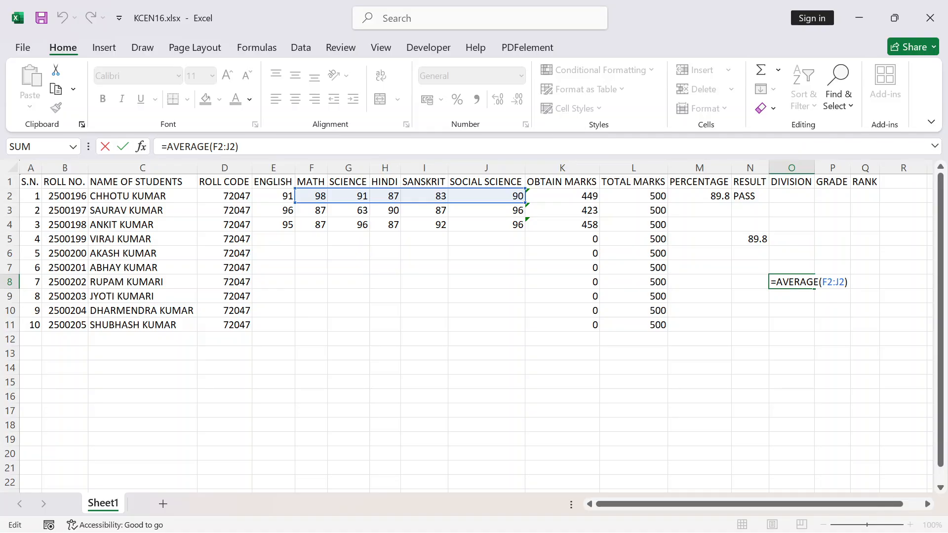
Replace the first student's percentage formula in M2 with =AVERAGE(F2:J2) and fill it down to M11
click(712, 196)
key(Delete)
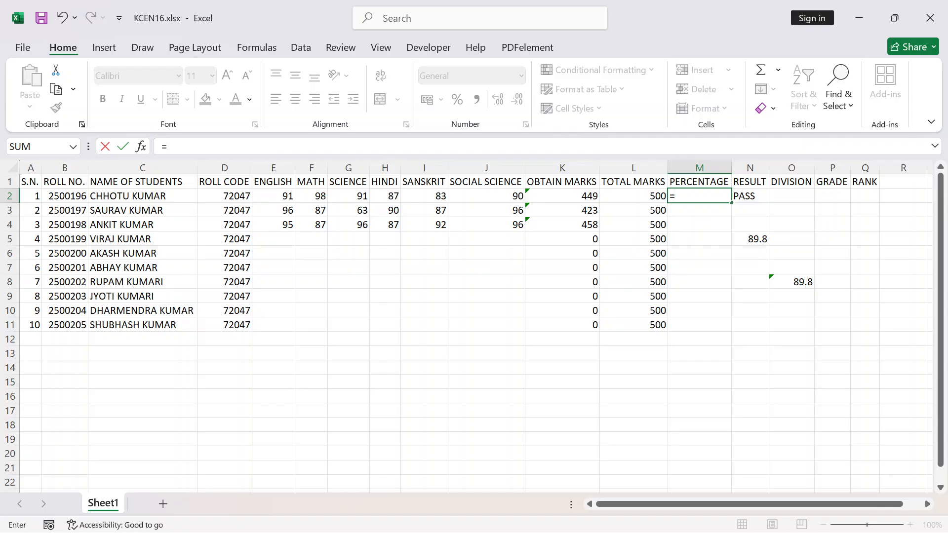
text(=AVERA)
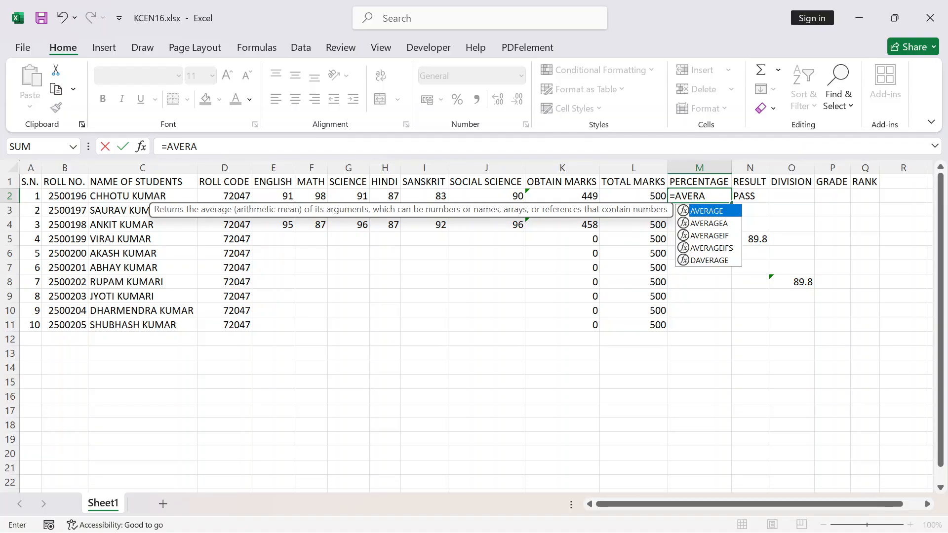
key(Tab)
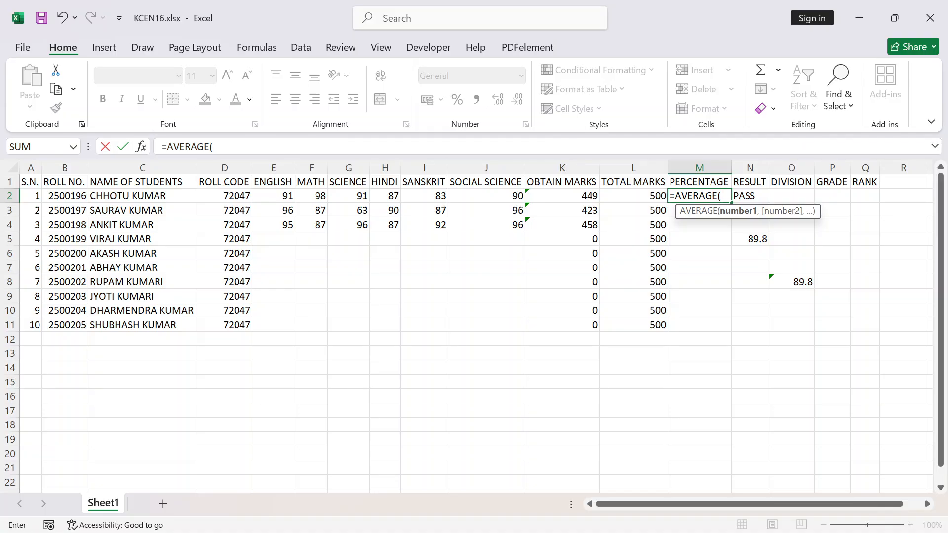
text(F2:)
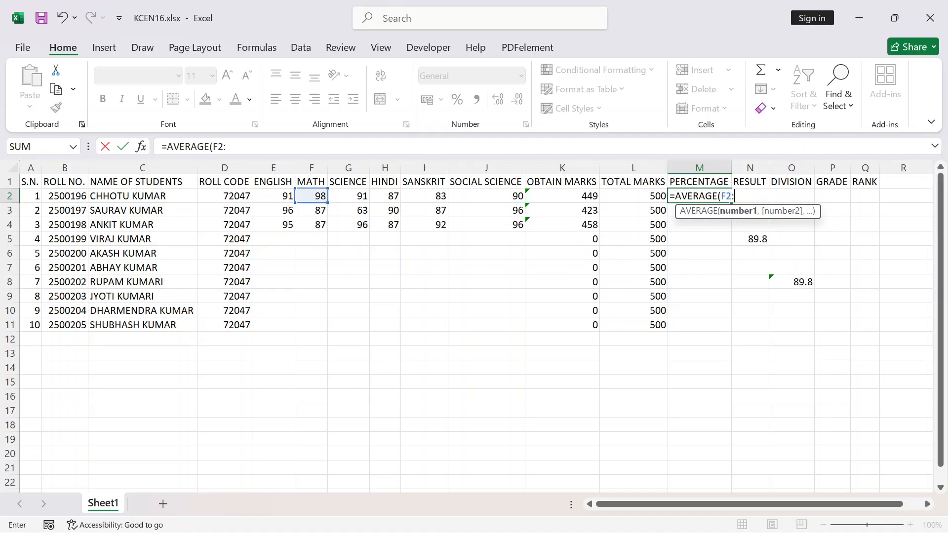
text(J2)
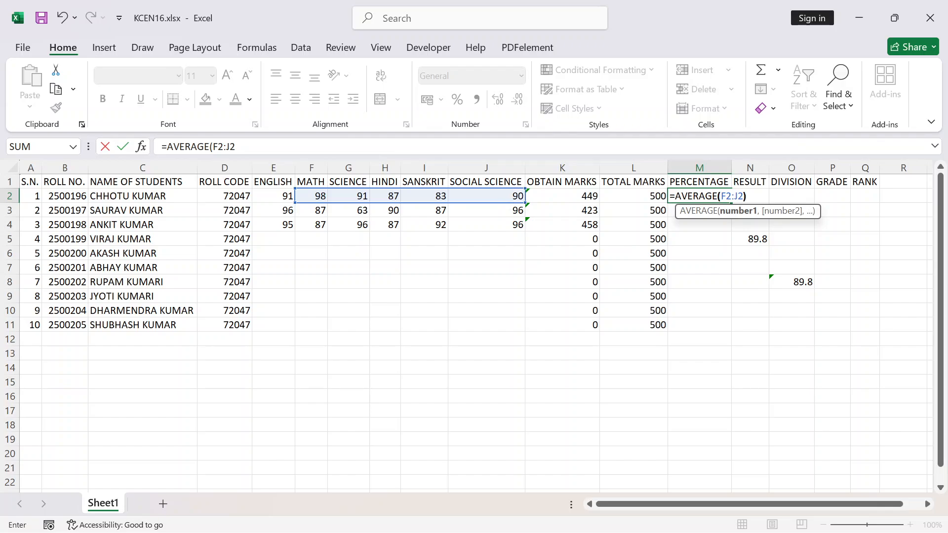
text())
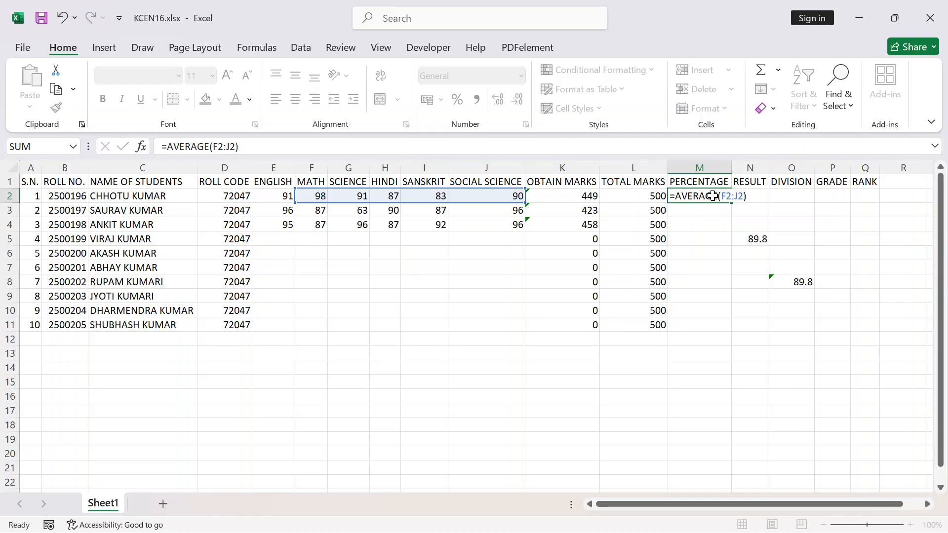
key(Return)
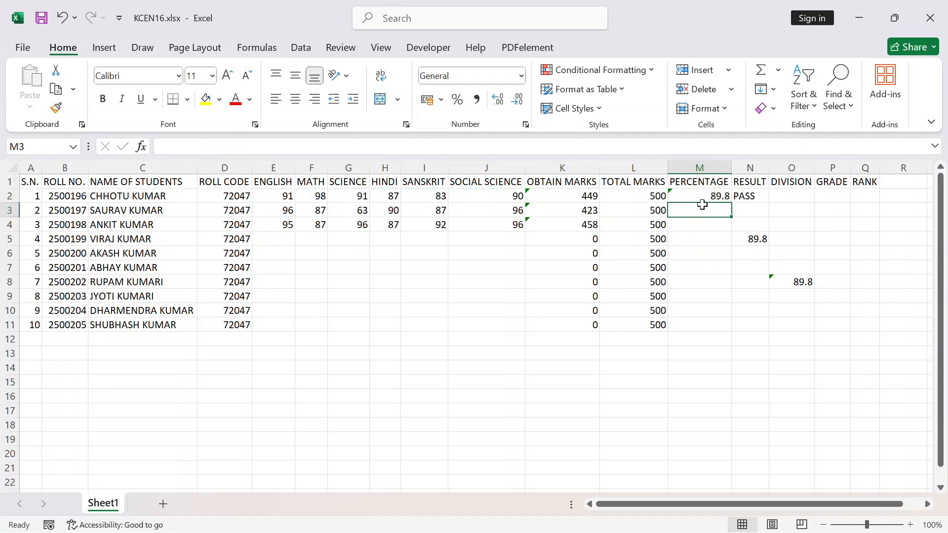
click(697, 195)
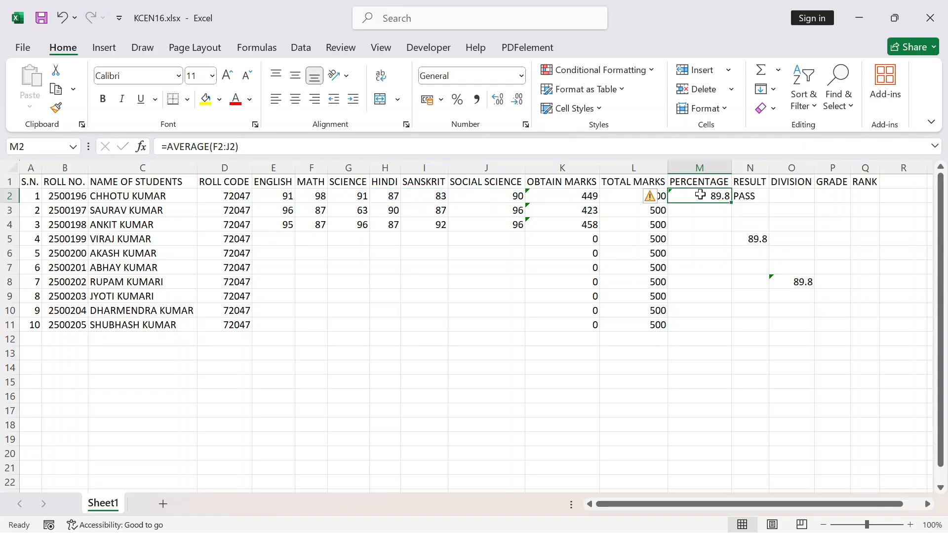
double_click(731, 203)
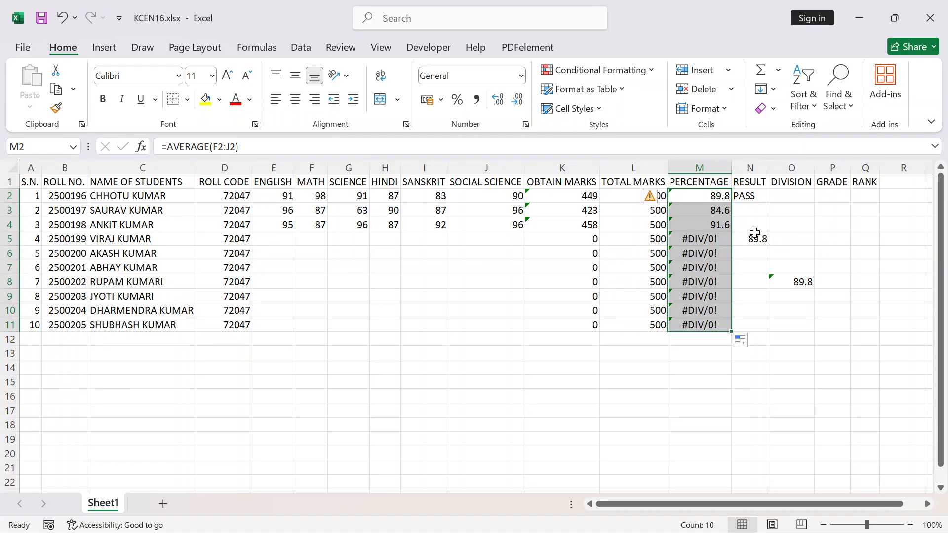
Clear the trial percentage formulas in the N5:P9 range and the existing pass/fail formula in N2
drag(754, 240, 818, 291)
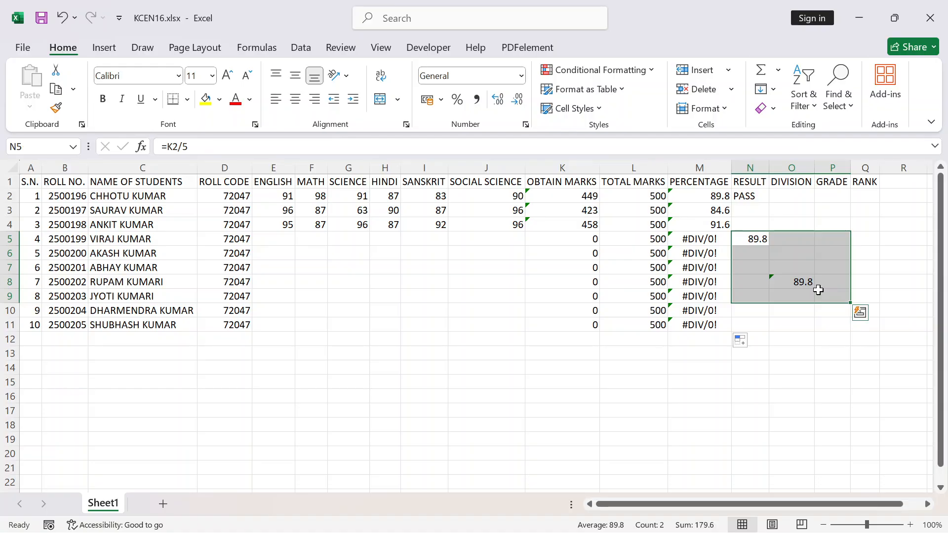
key(Delete)
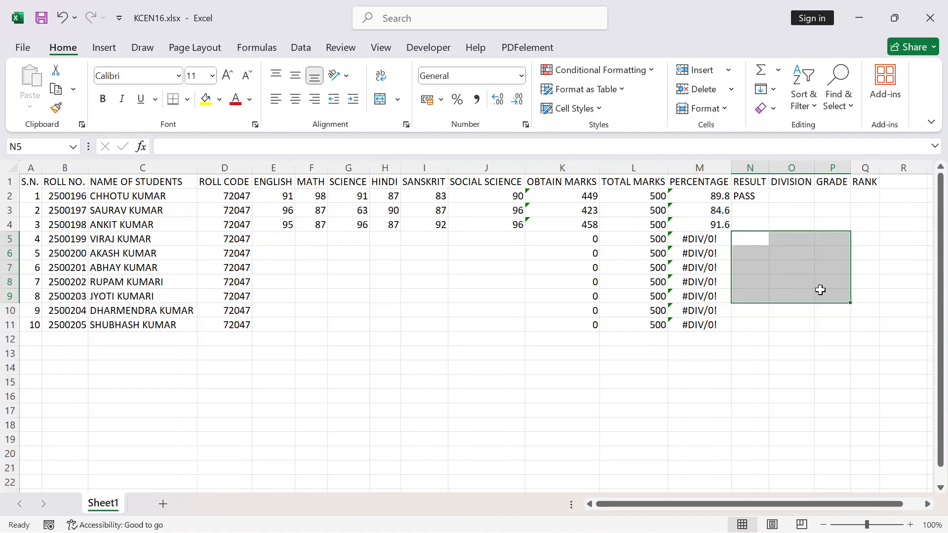
click(576, 199)
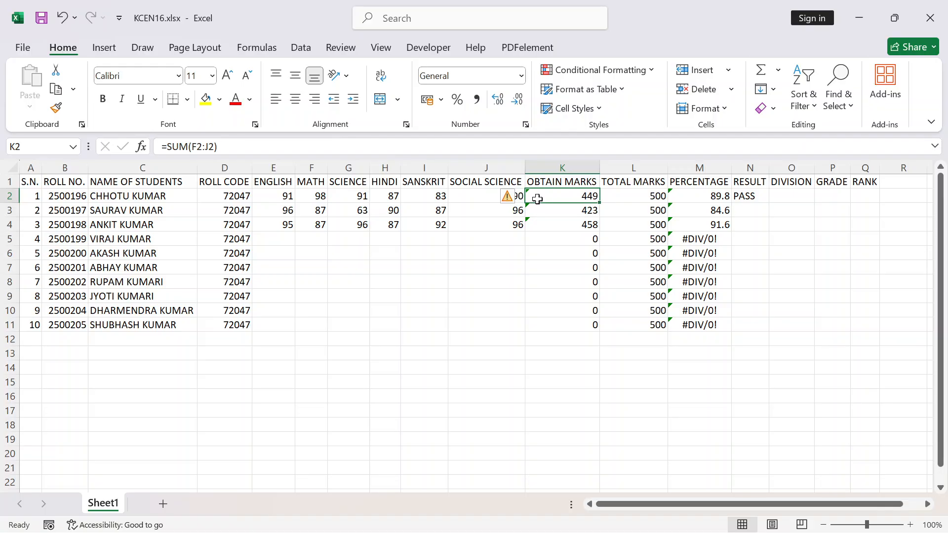
click(692, 199)
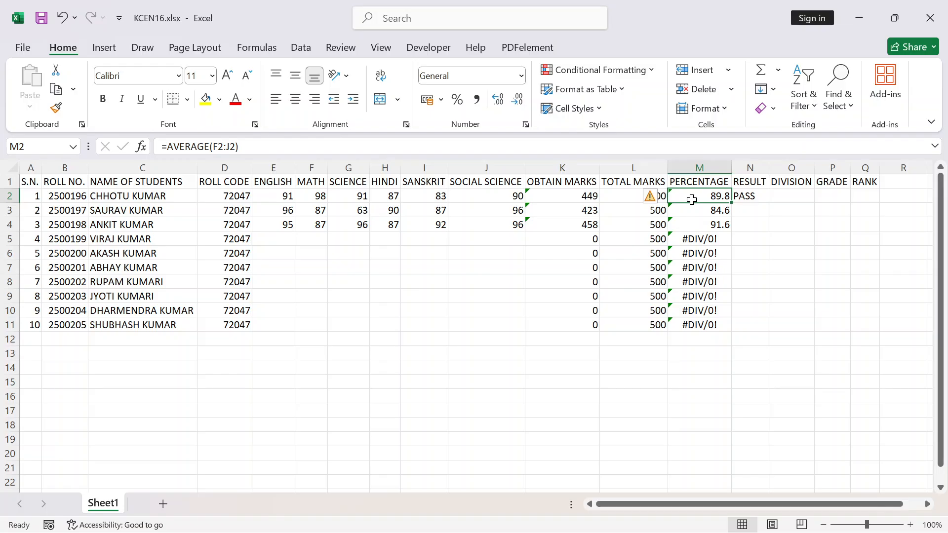
click(747, 197)
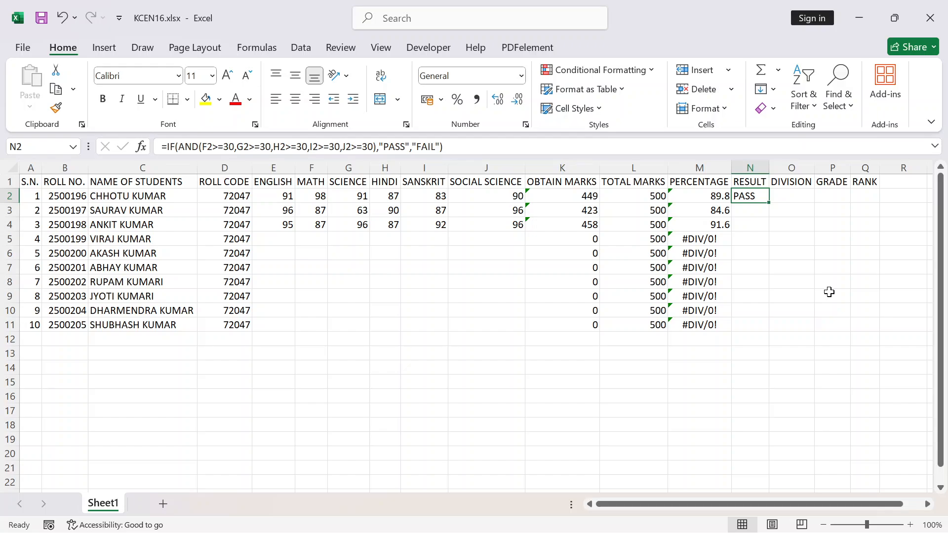
key(Delete)
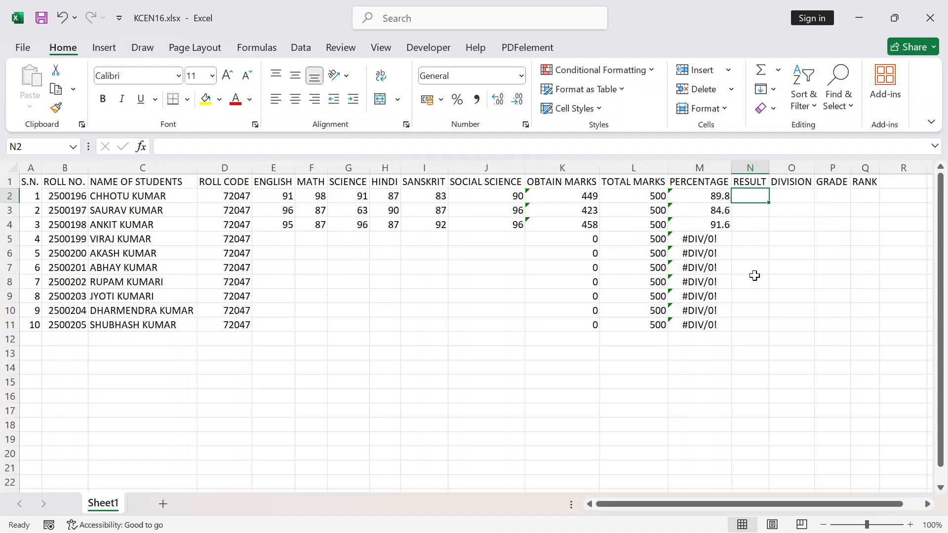
Write the practice formula =IF(J2,"PASS","Fail") in J12, referring to the first student's Social Science marks
click(307, 195)
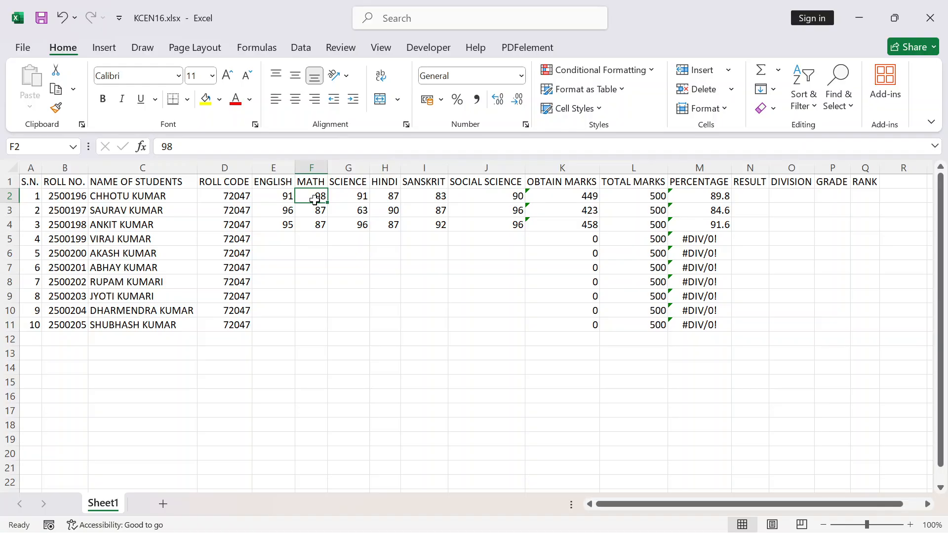
drag(317, 199, 511, 196)
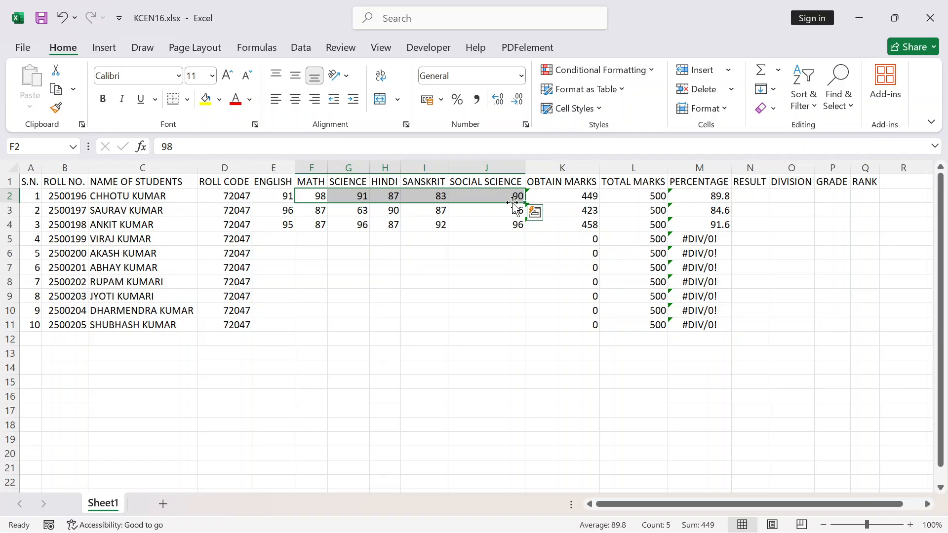
click(489, 200)
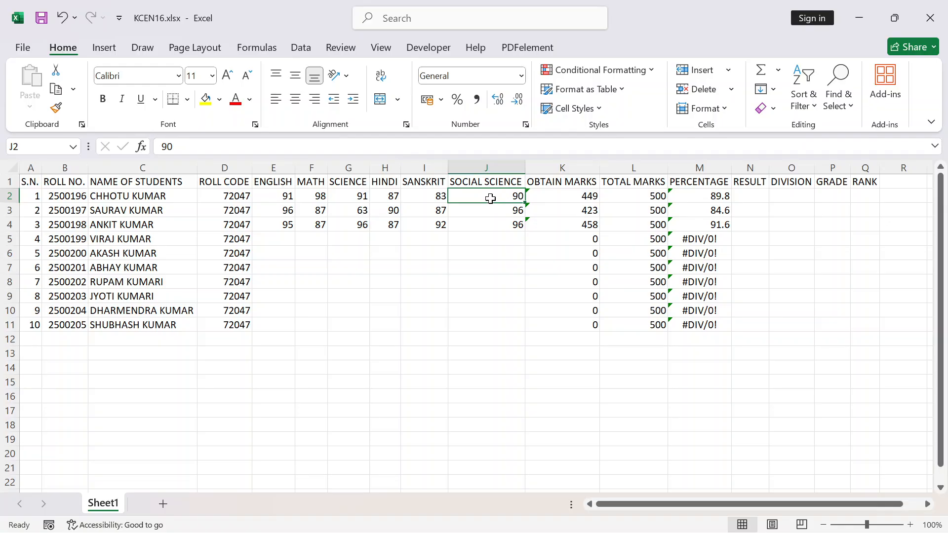
click(465, 335)
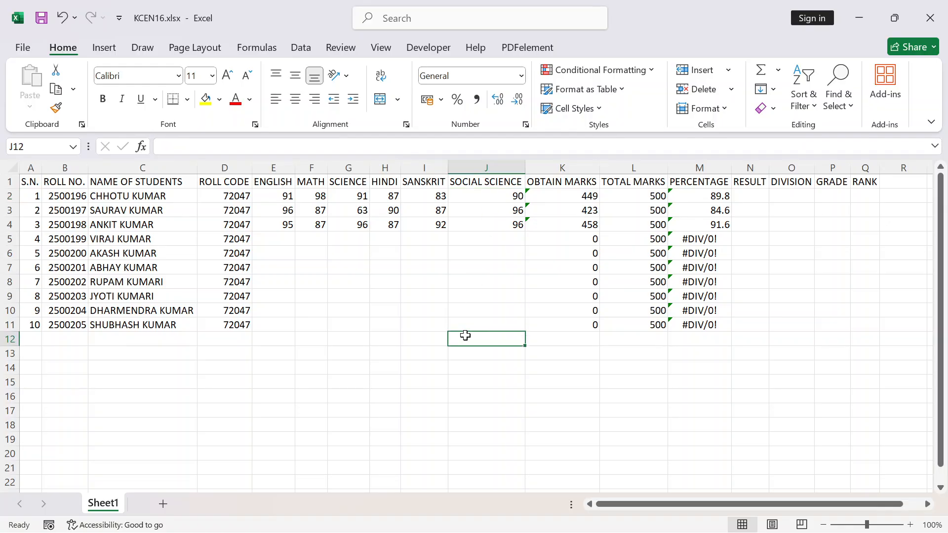
text(=)
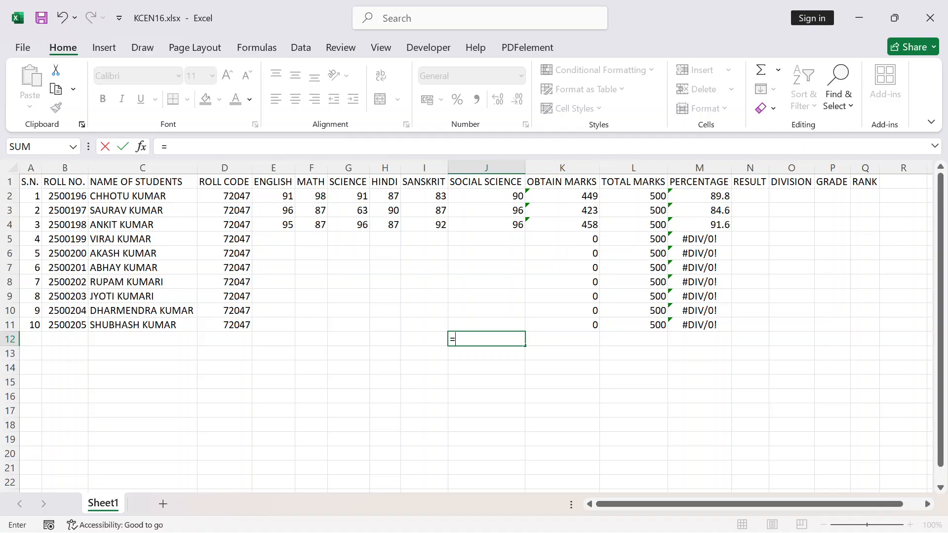
text(IF)
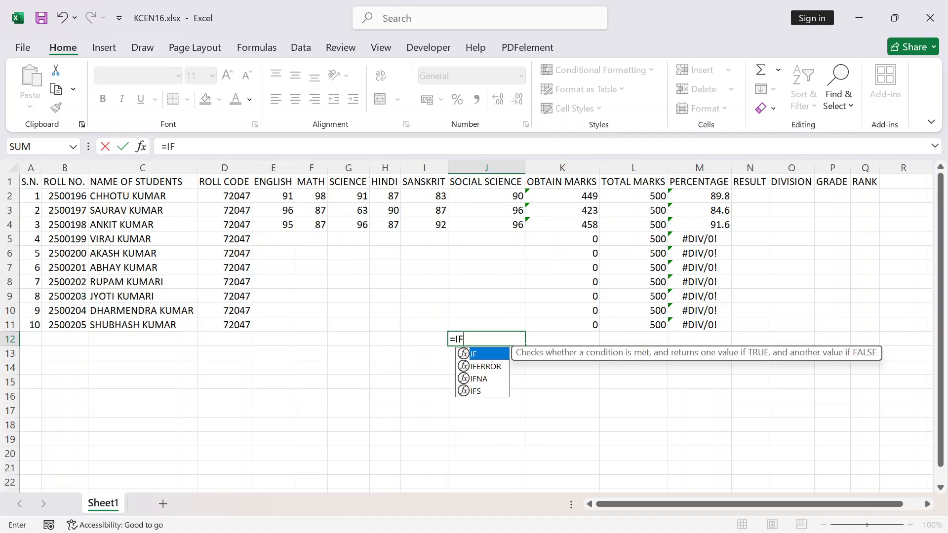
text(()
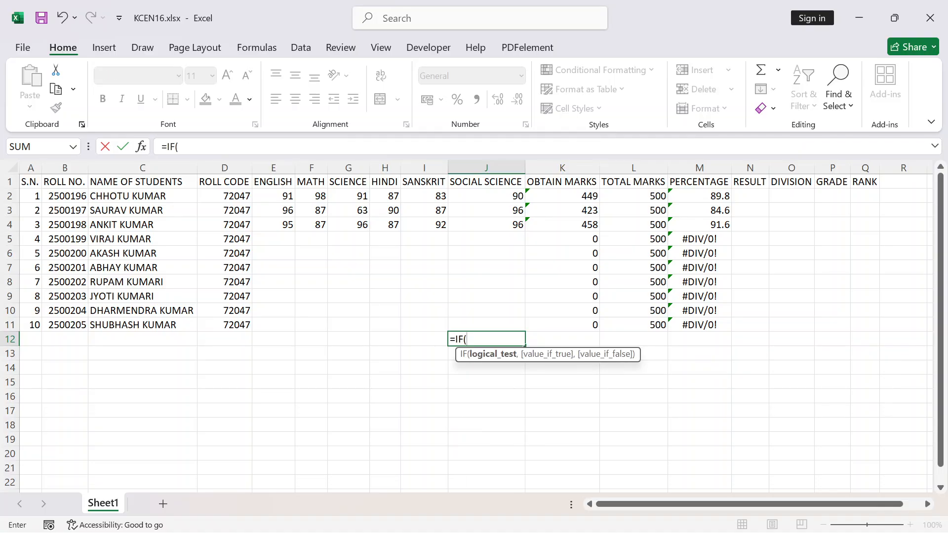
click(493, 196)
text(,)
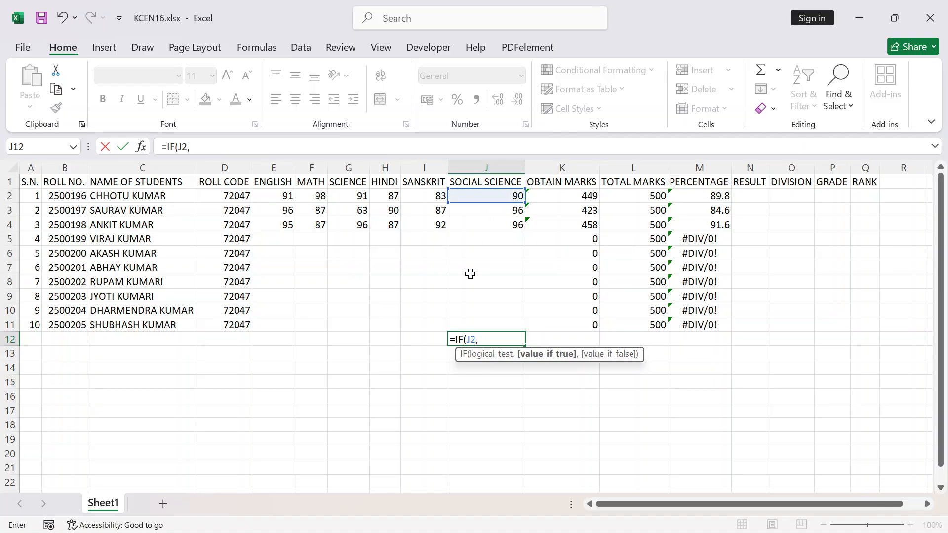
text("P)
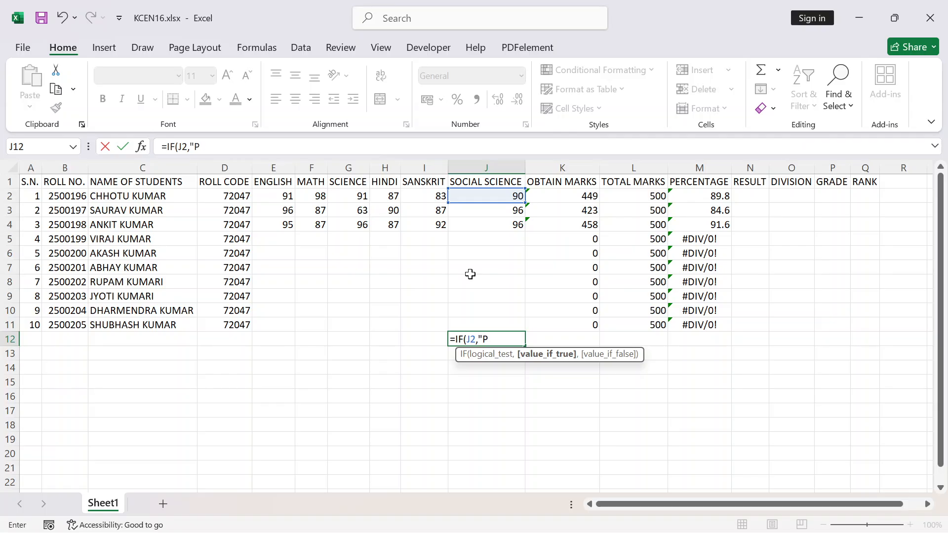
text(ASS",)
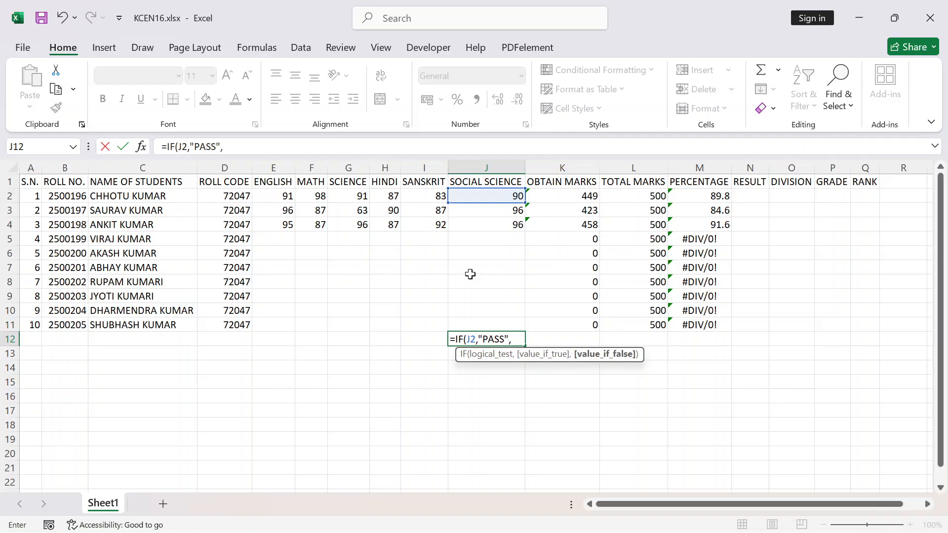
text("Fail"))
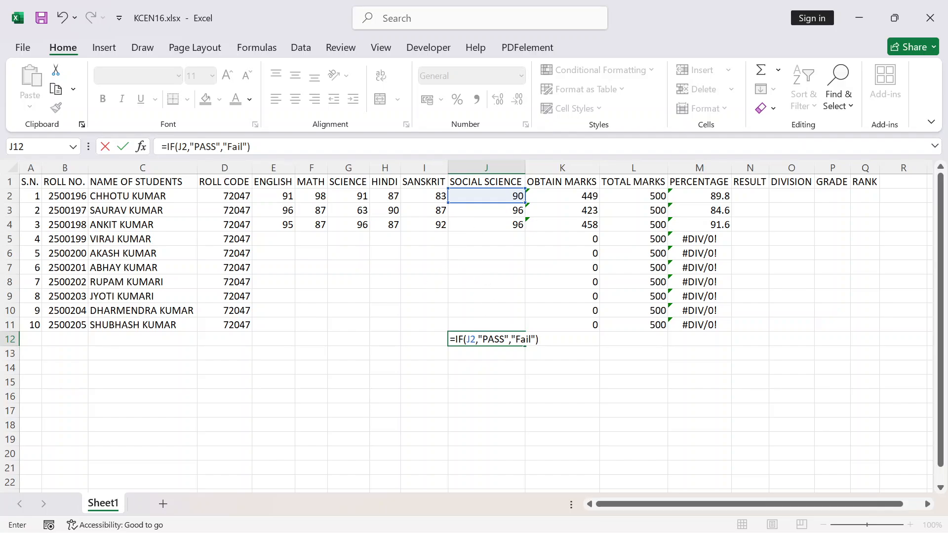
Complete the logical test of the IF formula in J12 as J2>=30 and commit the formula
click(477, 340)
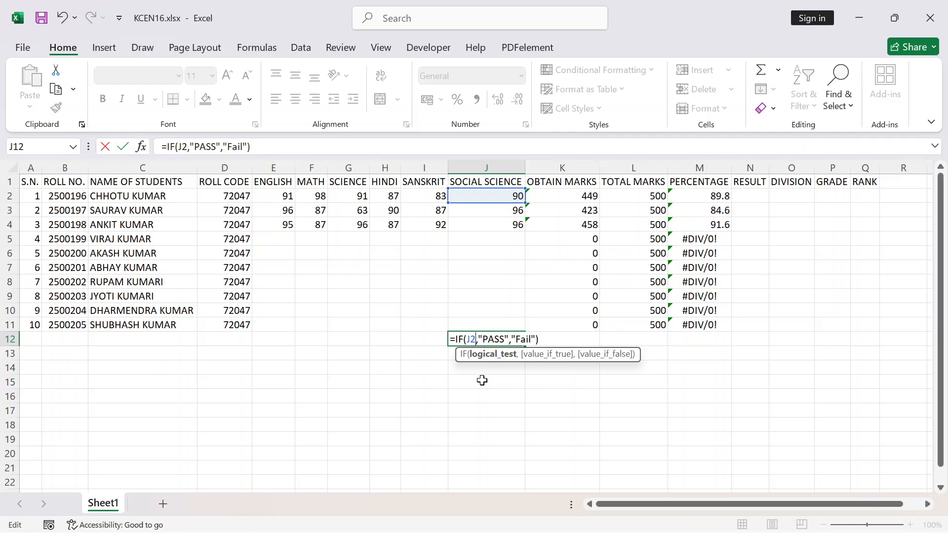
text(>=30)
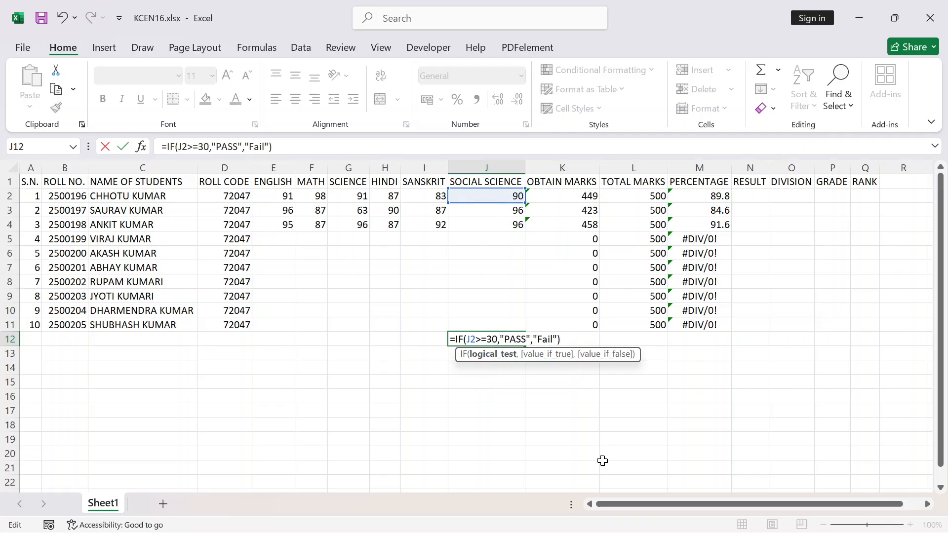
key(Return)
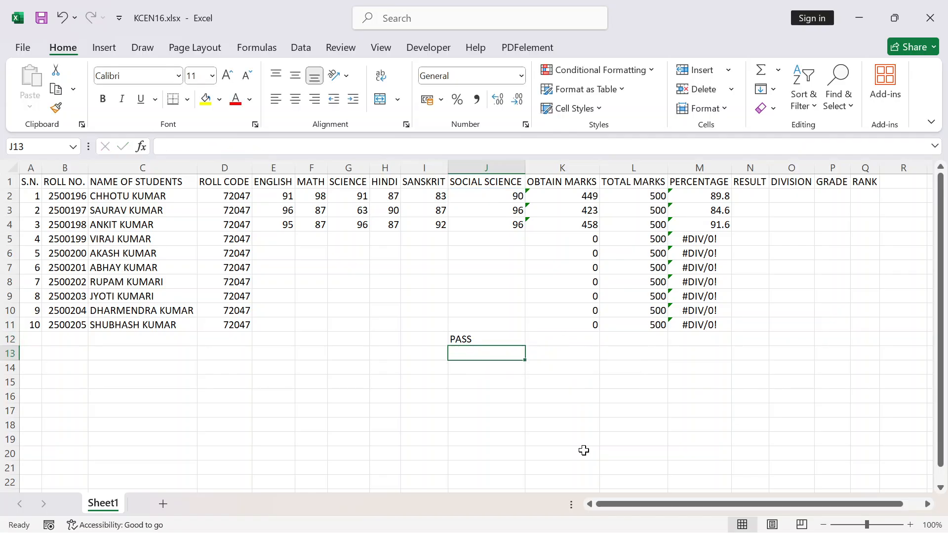
Examine the pass/fail formula in J12 and the first student's Social Science mark in J2 that it tests
click(496, 339)
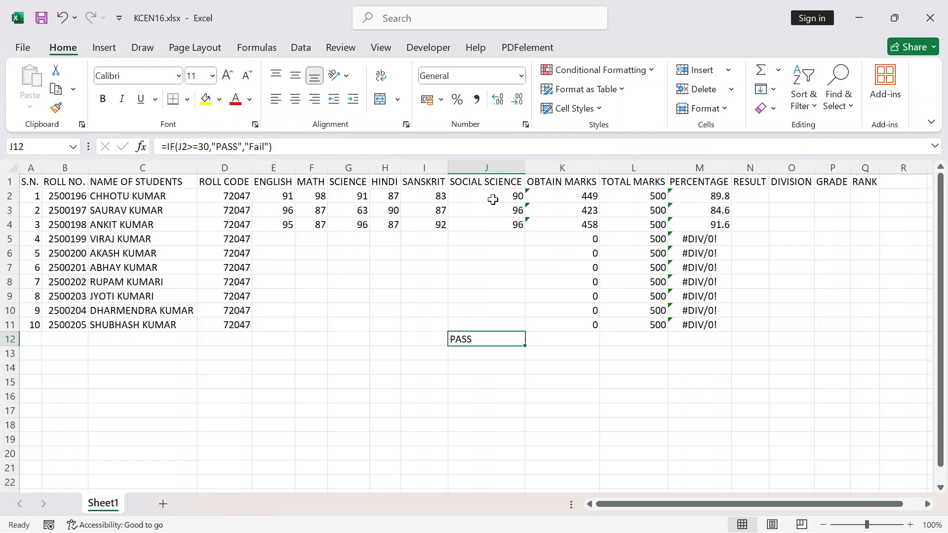
key(Up)
key(Up)
key(Up)
key(Up)
key(Up)
key(Up)
key(Up)
key(Up)
key(Up)
key(Up)
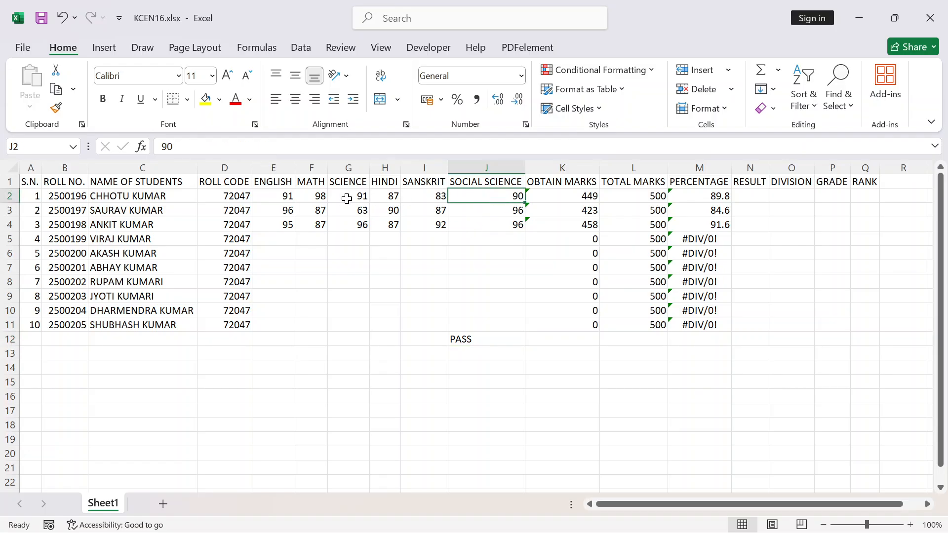
click(469, 341)
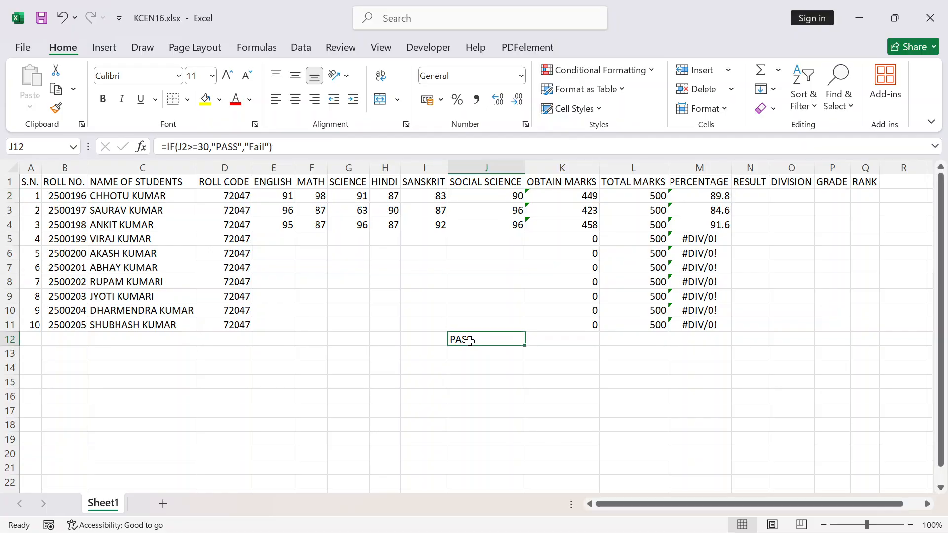
Try to add h2>=30 as a second condition in J12, entering =IF(J2>=30,h2>=30,"PASS","Fail")
double_click(469, 340)
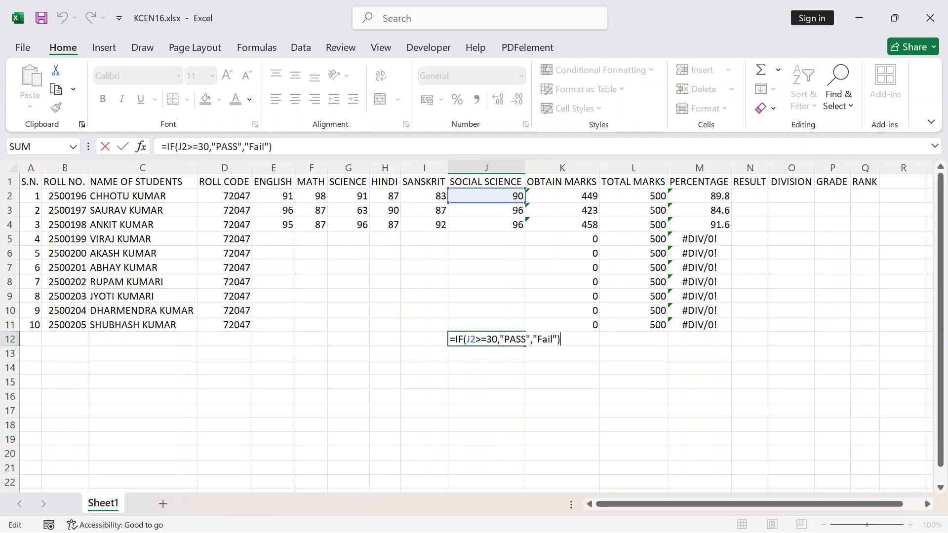
click(499, 339)
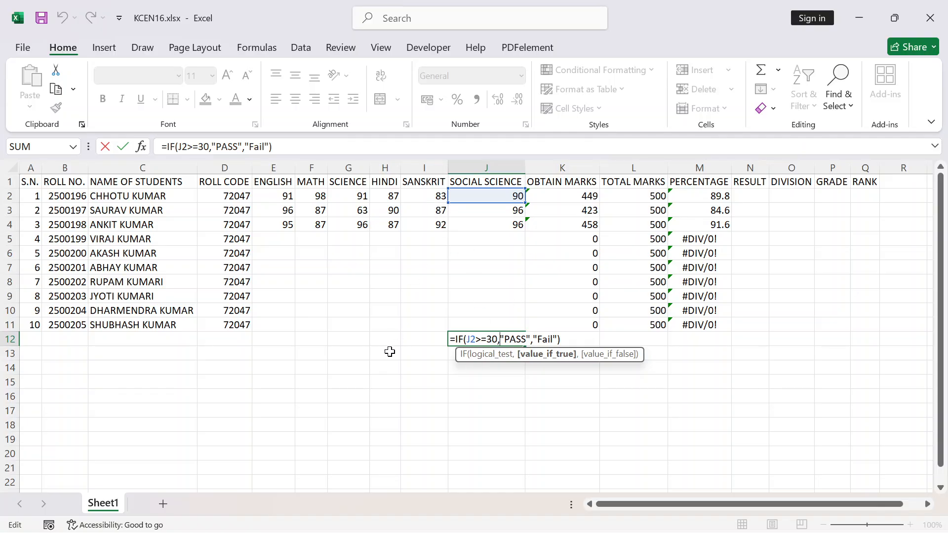
text(h2)
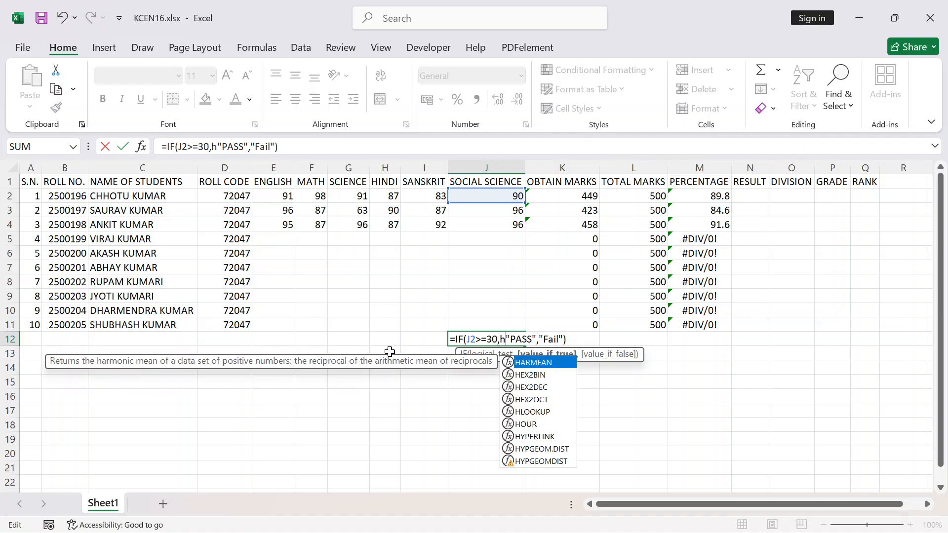
text(>)
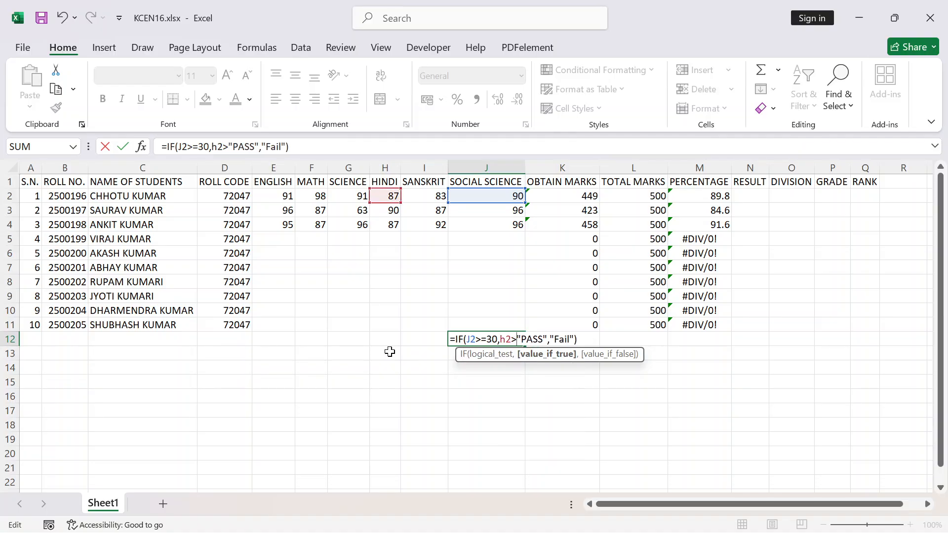
text(=30)
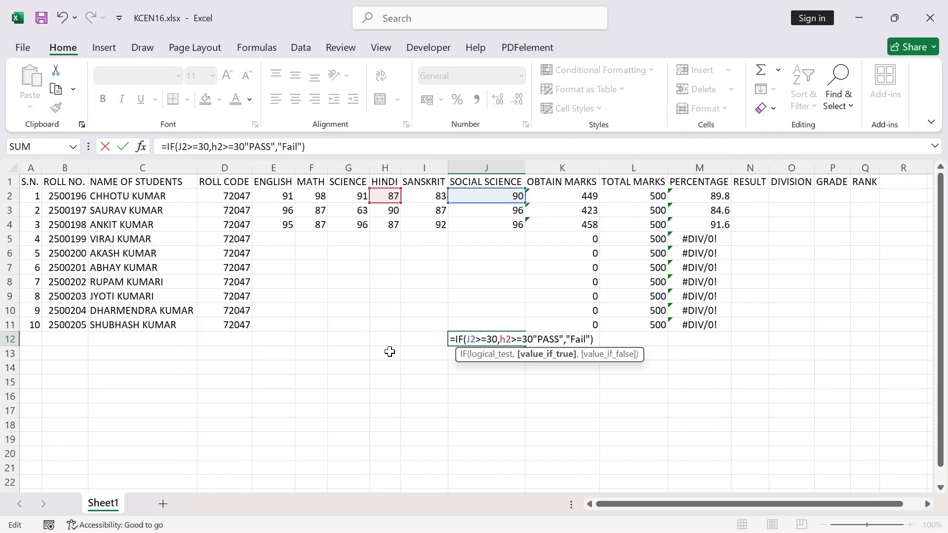
text(,)
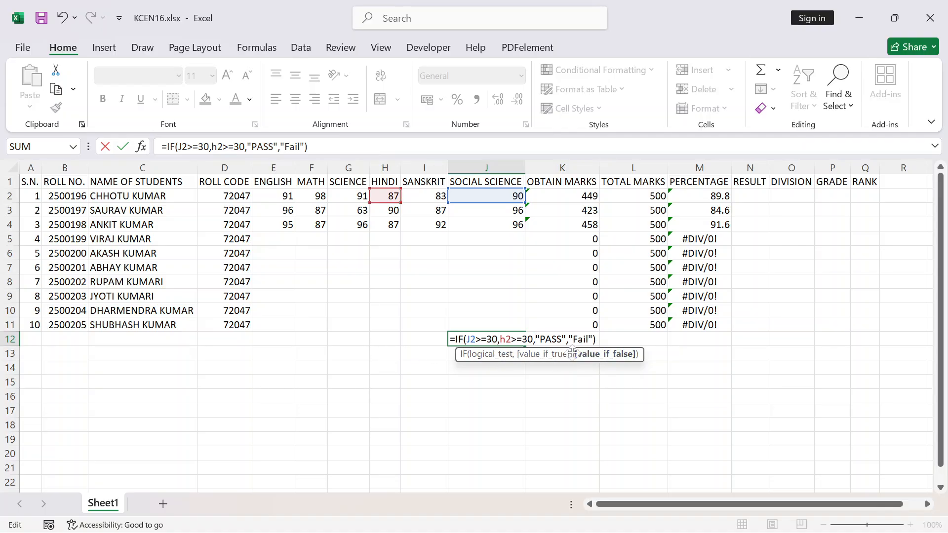
key(Return)
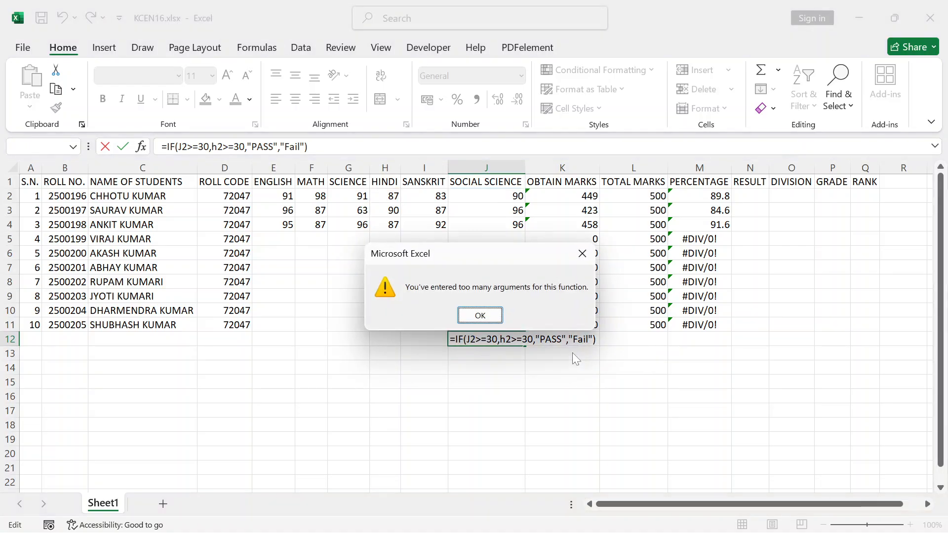
click(577, 257)
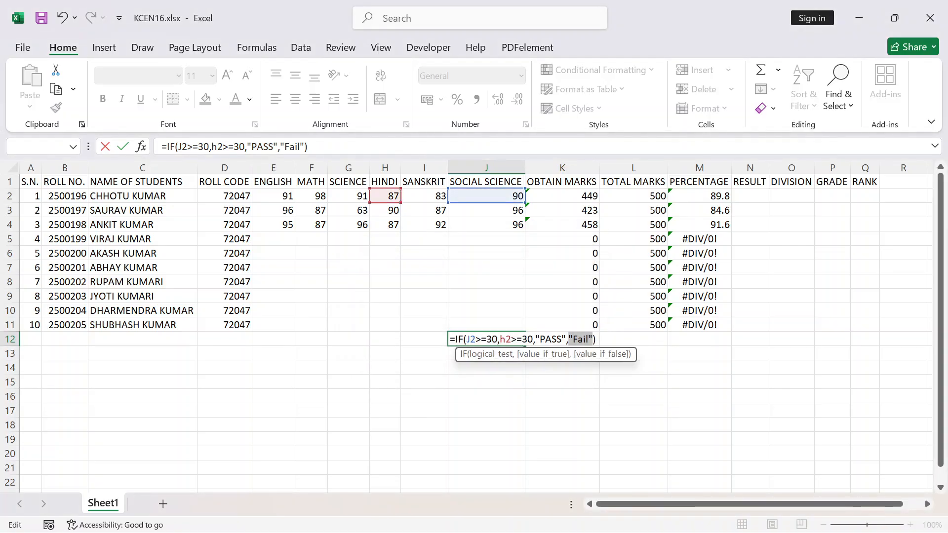
Abandon the edit in J12 and clear the practice formula from that cell
click(597, 340)
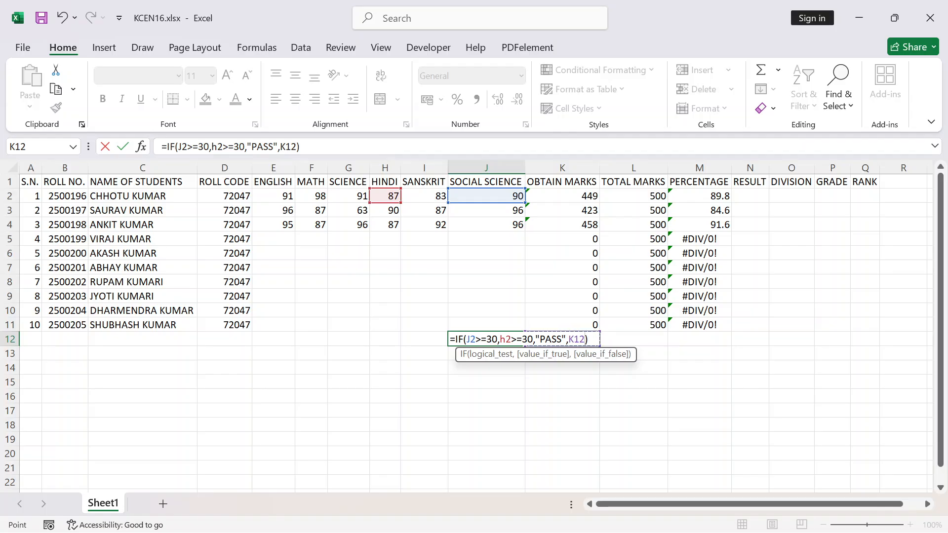
key(Return)
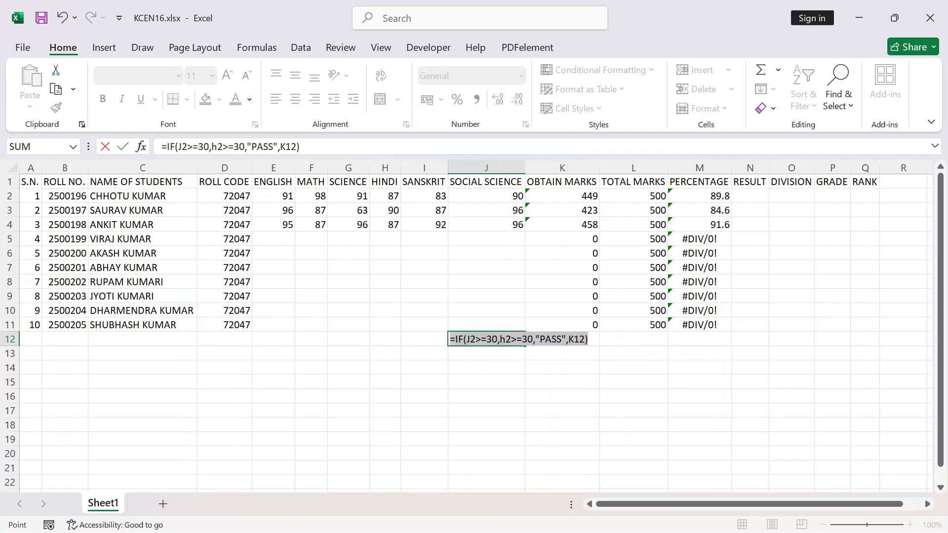
key(Escape)
click(544, 391)
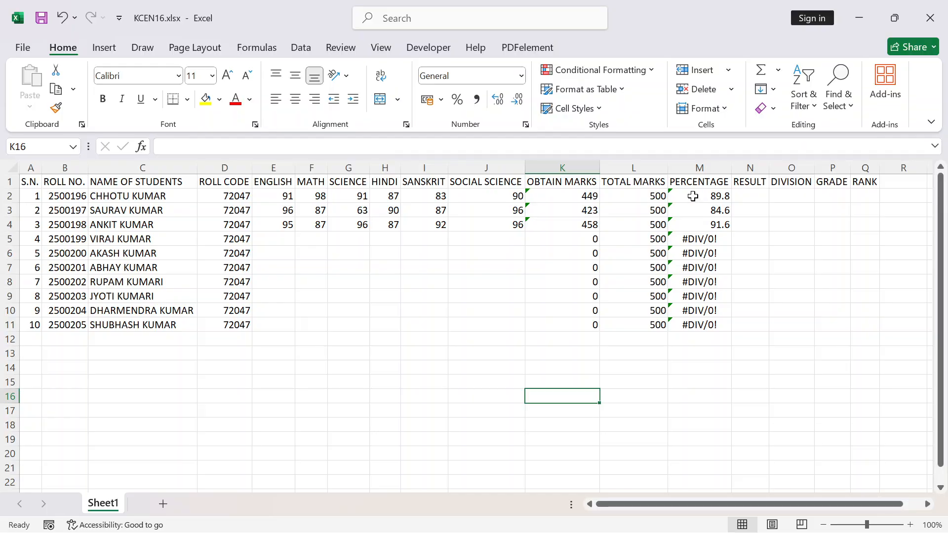
Start the first student's result formula in N2 as =IF(AND(f2>=30, with the Math marks as the first condition
click(749, 196)
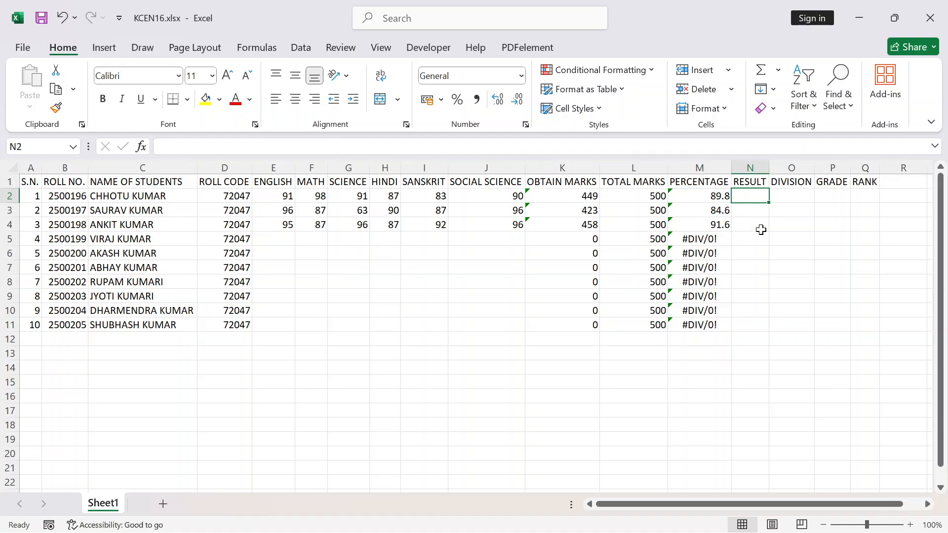
text(=)
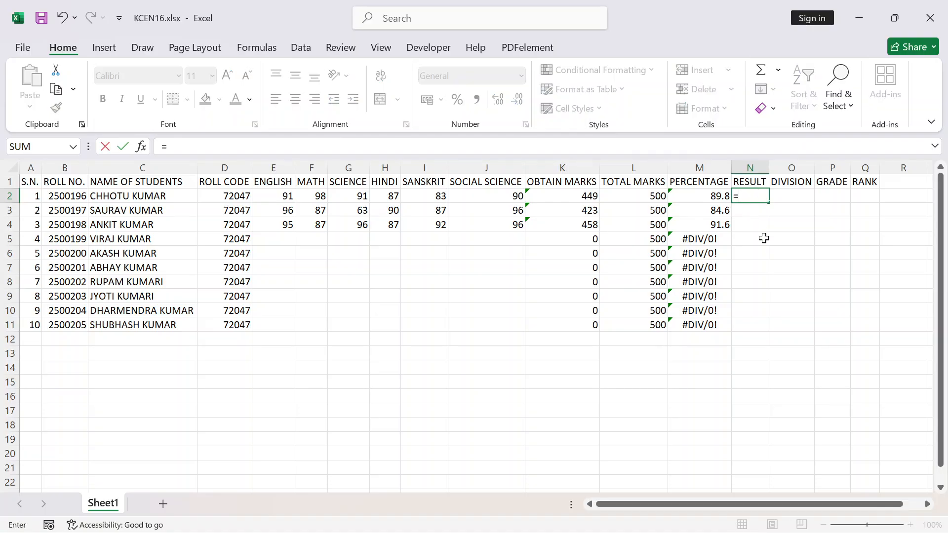
text(if)
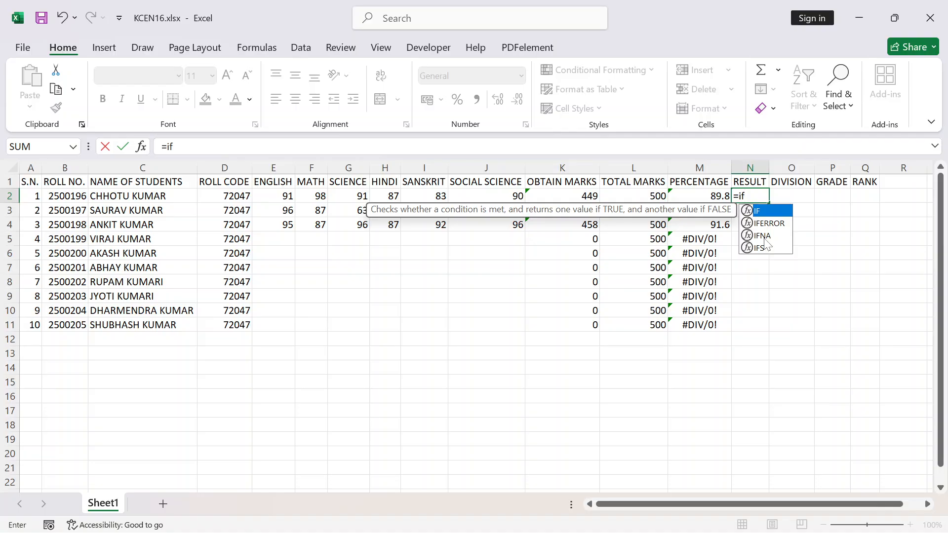
key(Tab)
text(and)
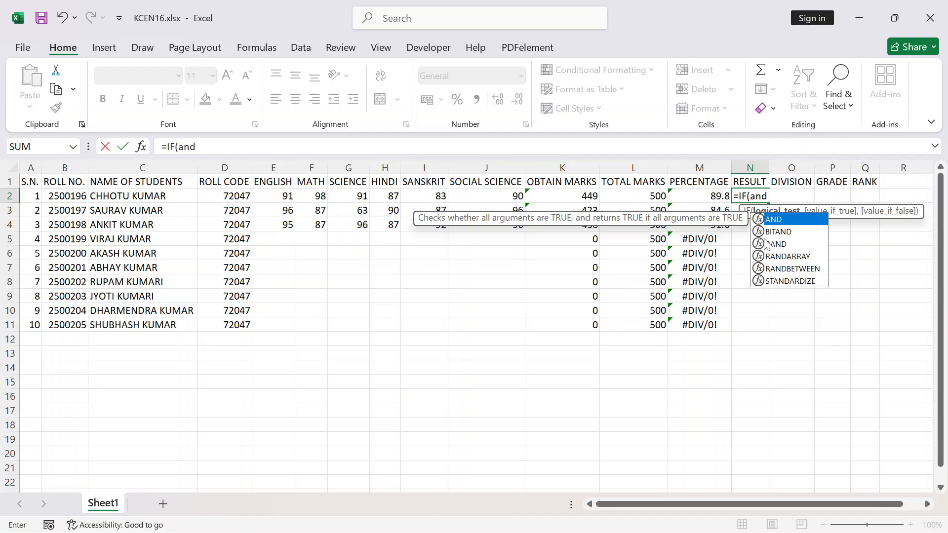
key(Tab)
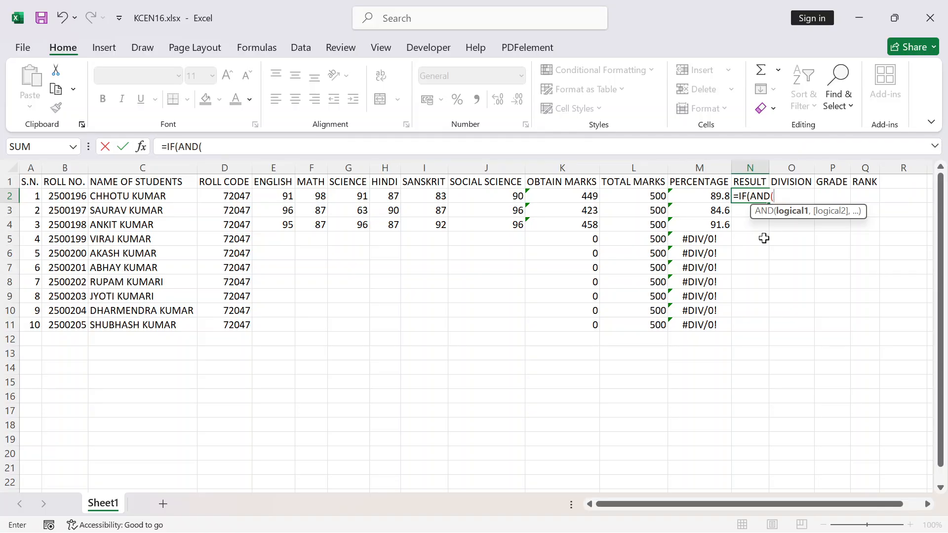
text(f)
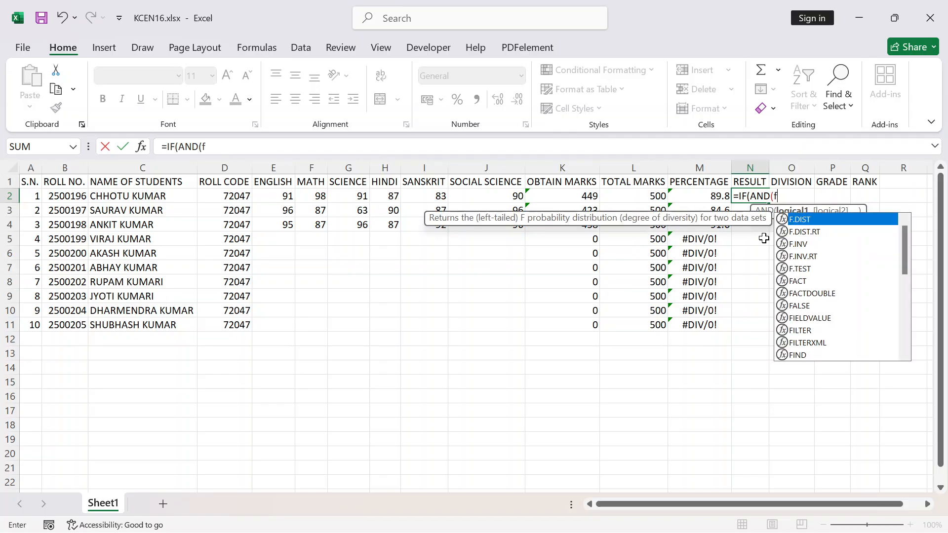
text(2>)
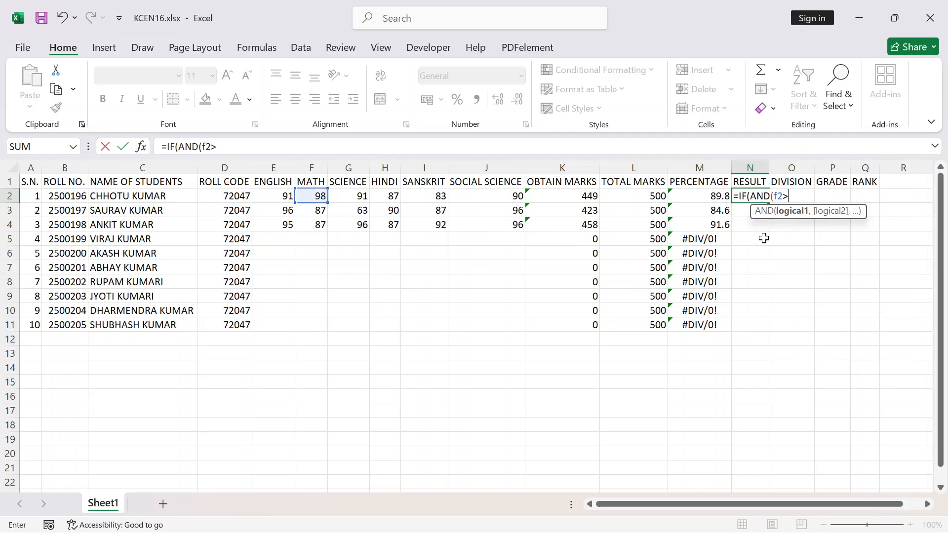
text(=30)
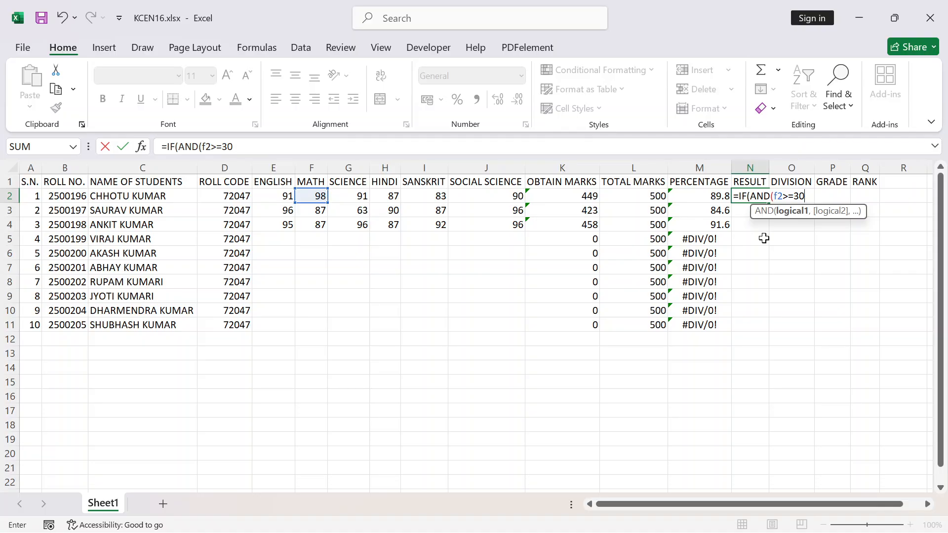
text(,)
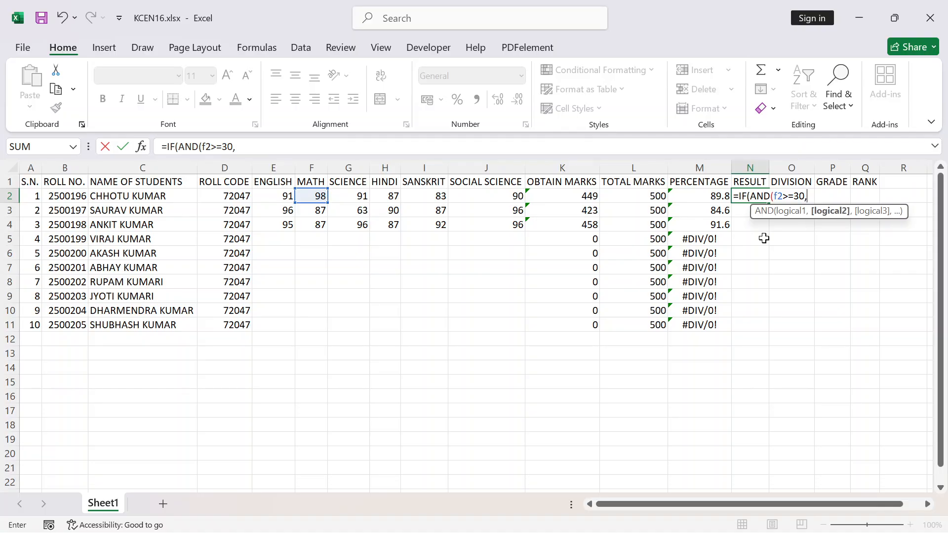
text(g2>)
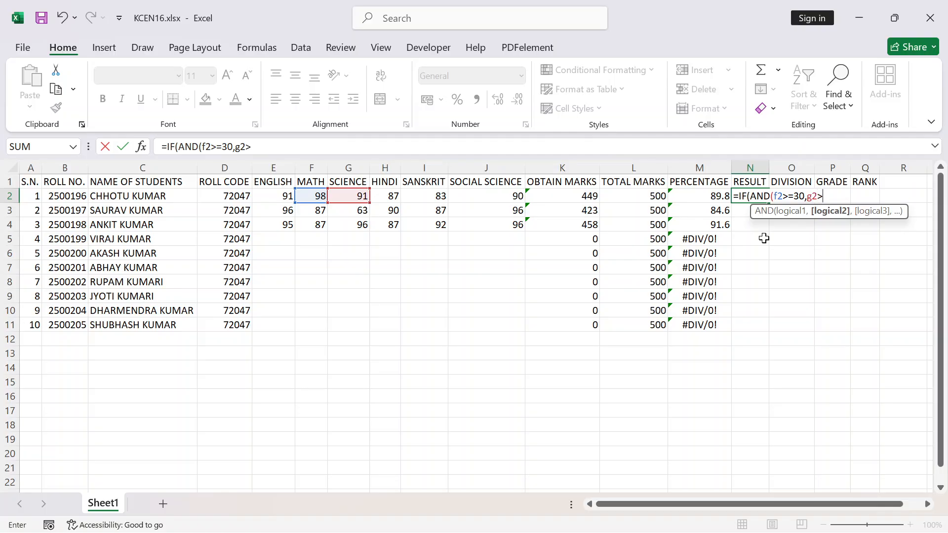
text(=30,)
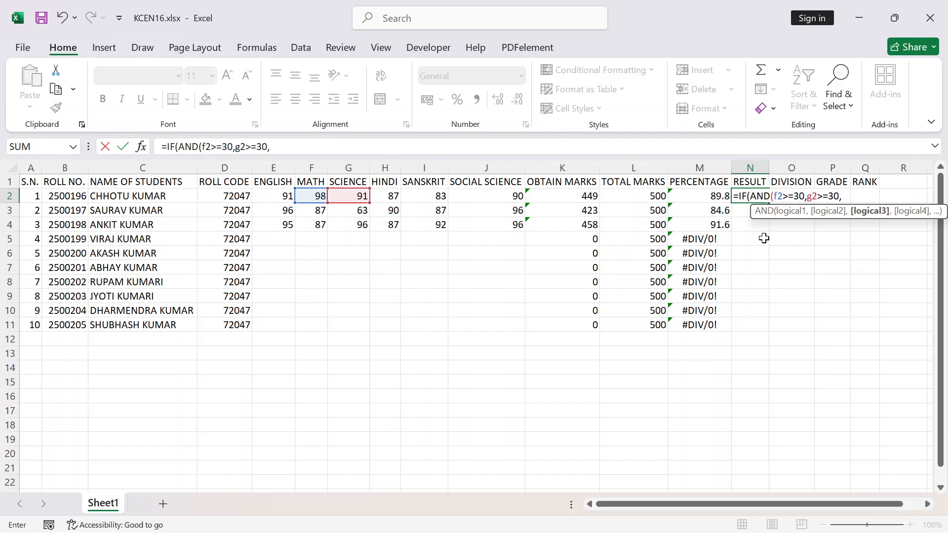
text(h2>=30)
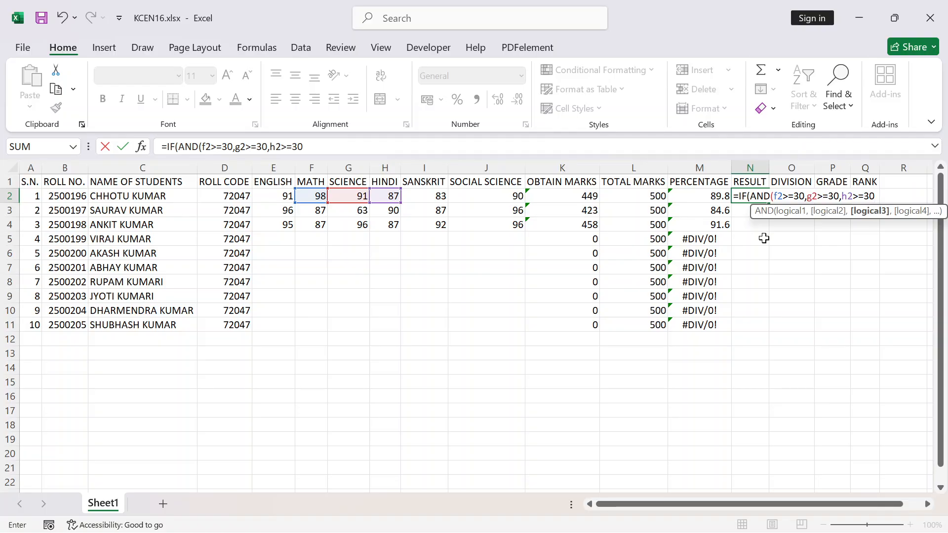
text(,i2)
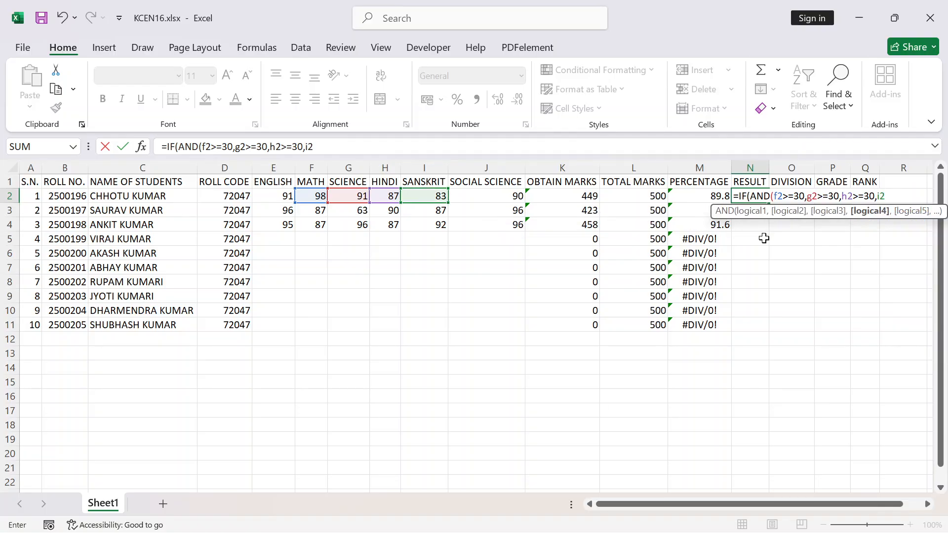
text(>=30)
Add the Social Science condition j2>=30 and close the AND function in the N2 formula
text(,)
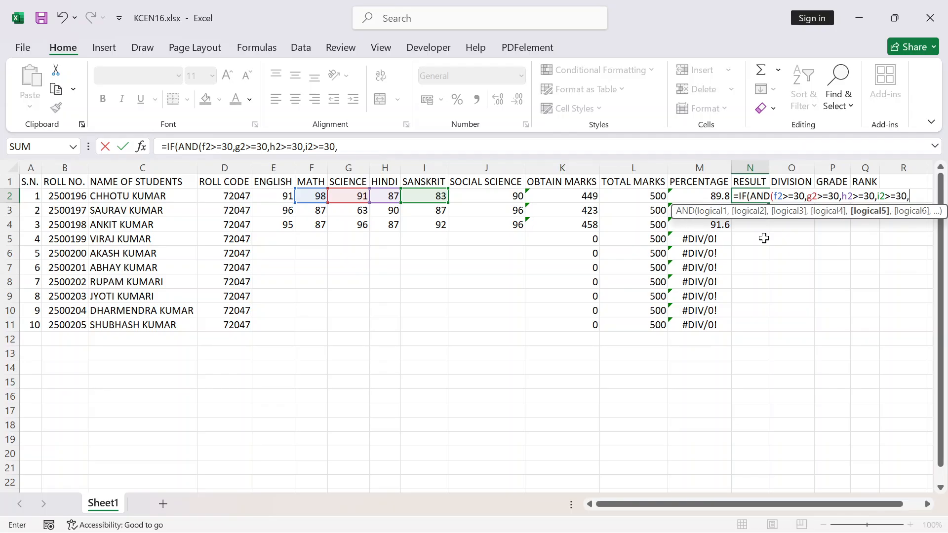
text(j2)
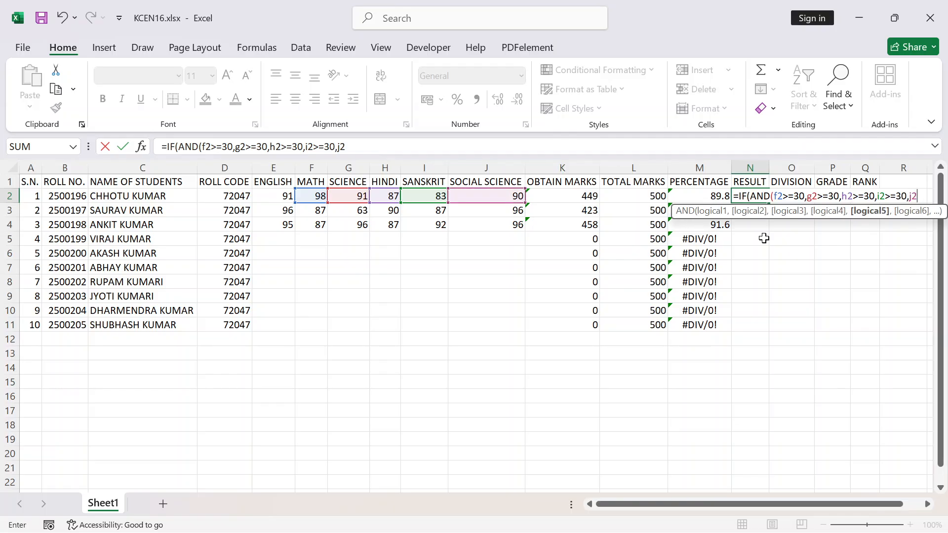
text(>=30)
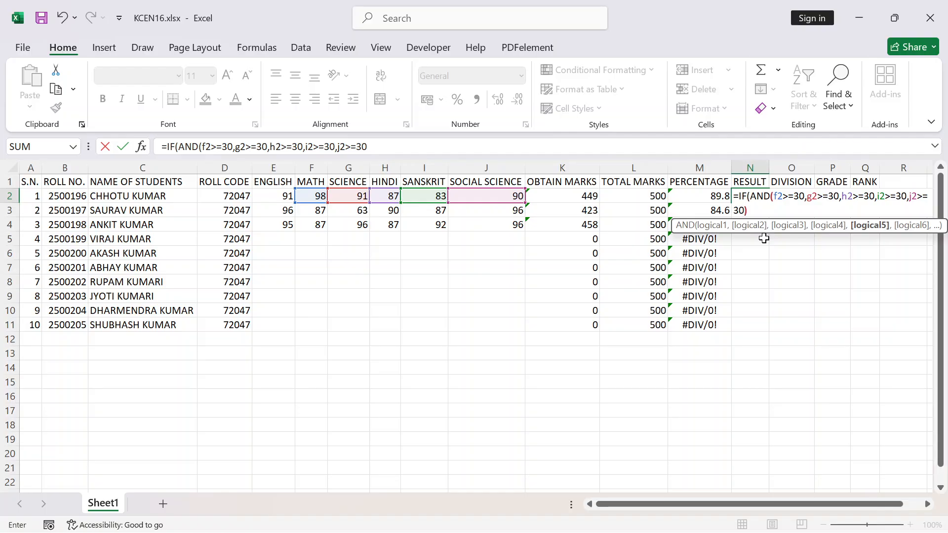
text())
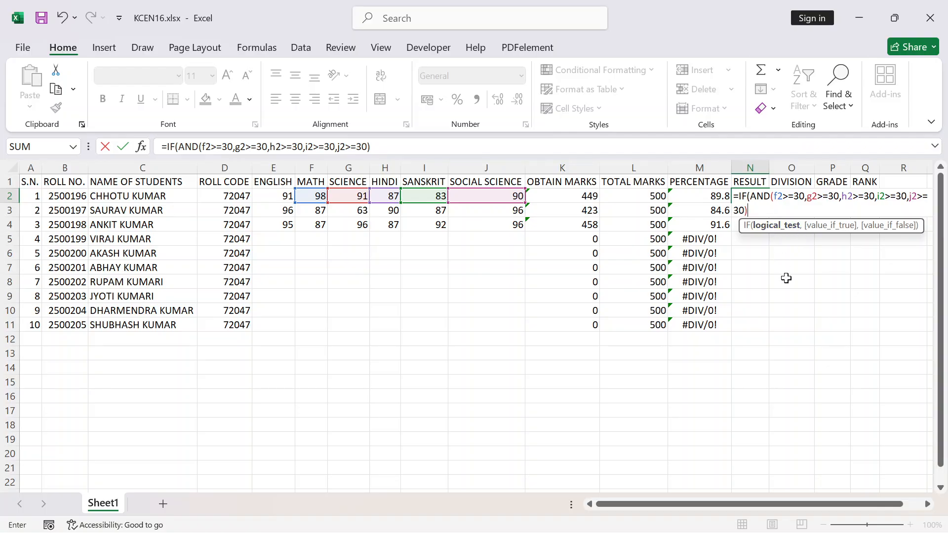
Complete the N2 result formula with "Pass" as the value if true and "Fail" as the value if false
text(,)
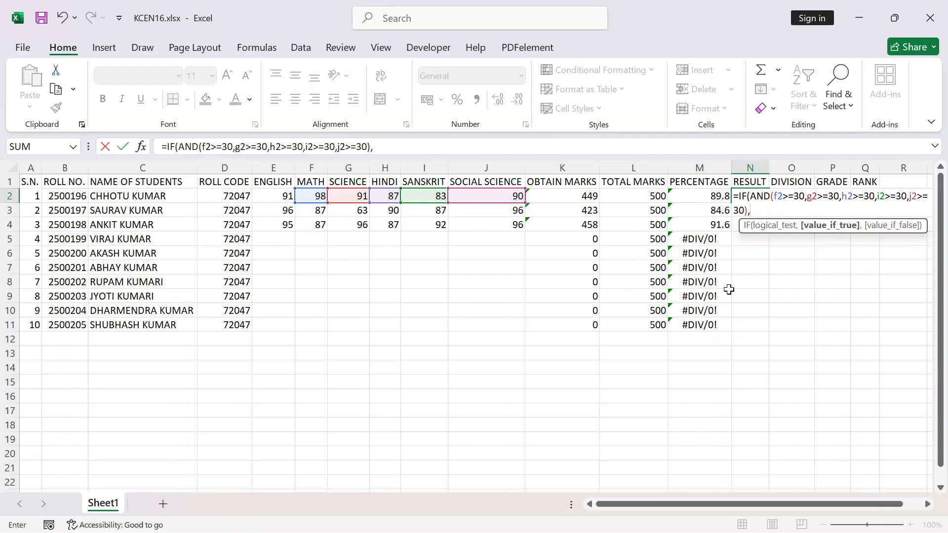
text("Pass",)
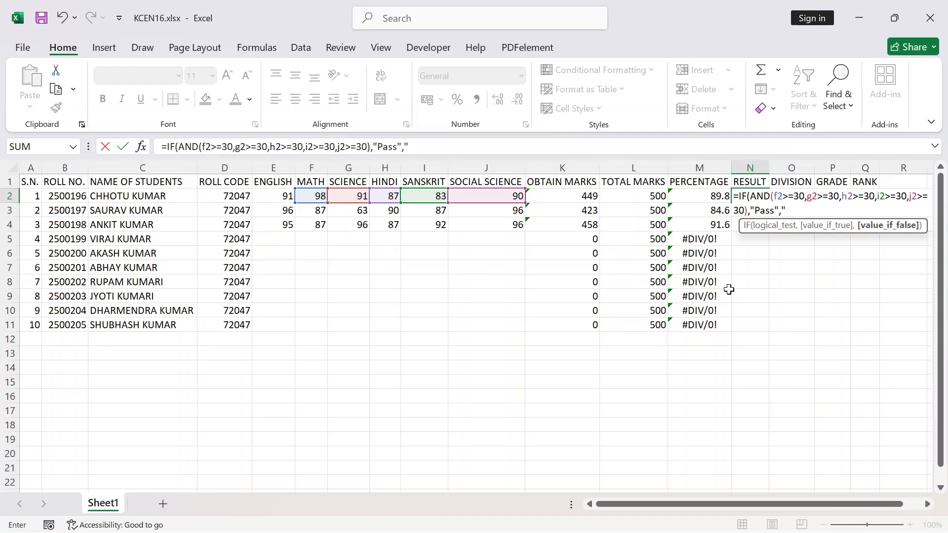
text("Fail)
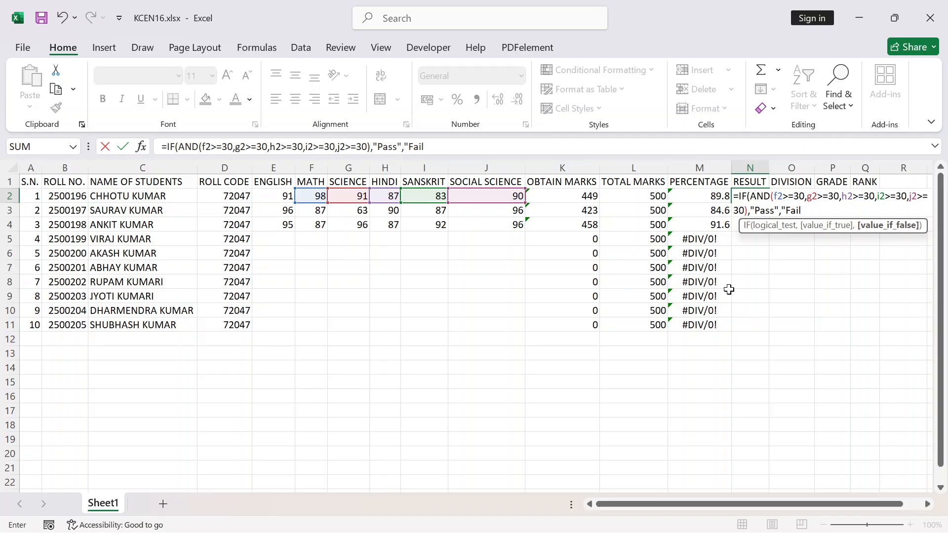
text("))
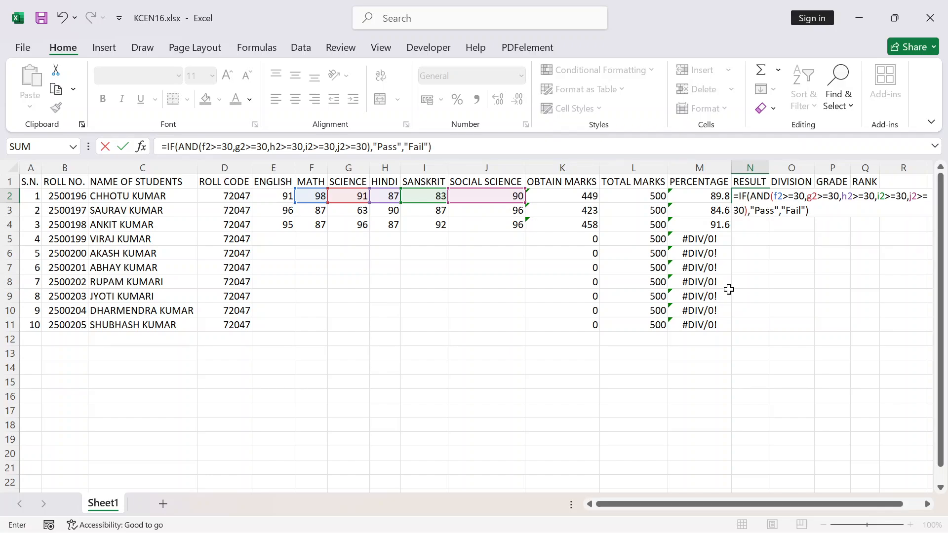
key(Return)
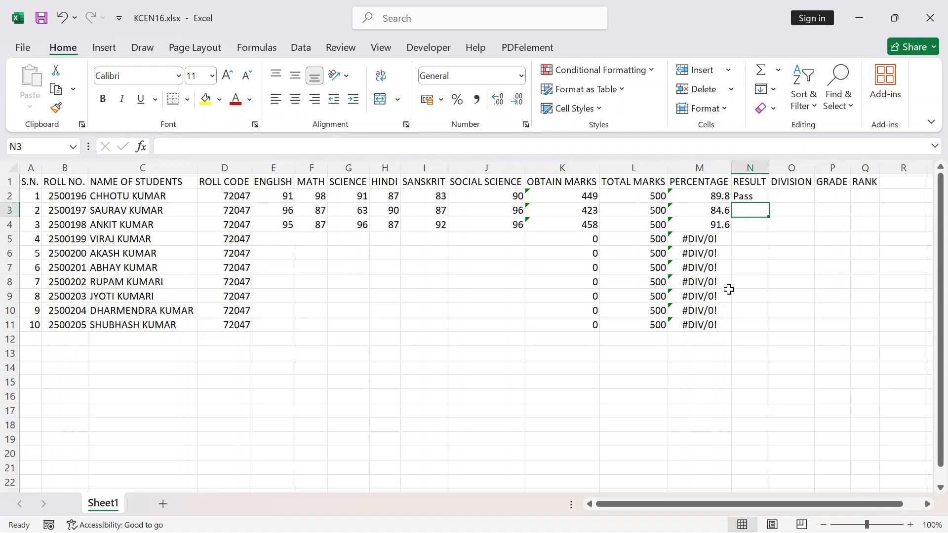
Copy the result formula from N2 down to the last student in N11
click(755, 196)
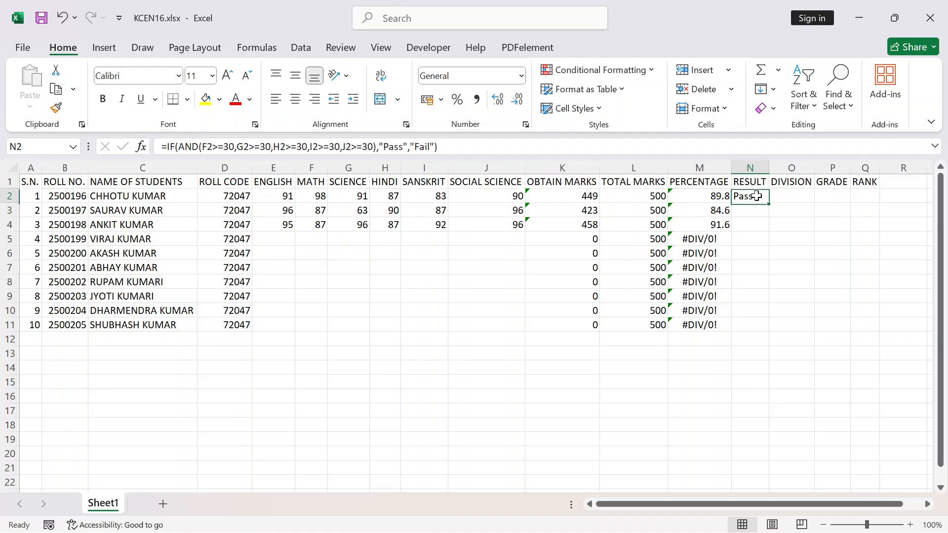
double_click(768, 202)
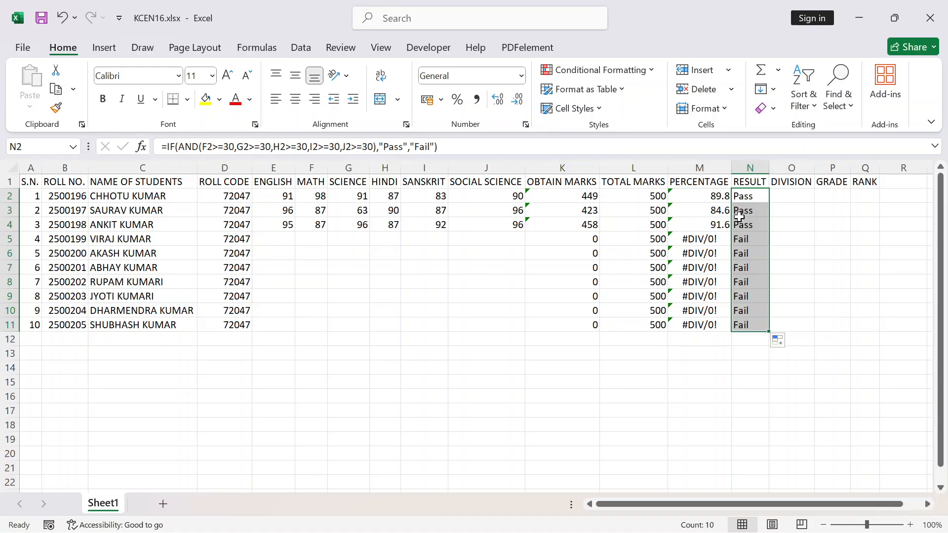
scroll(279, 294, down, 4)
scroll(207, 332, down, 8)
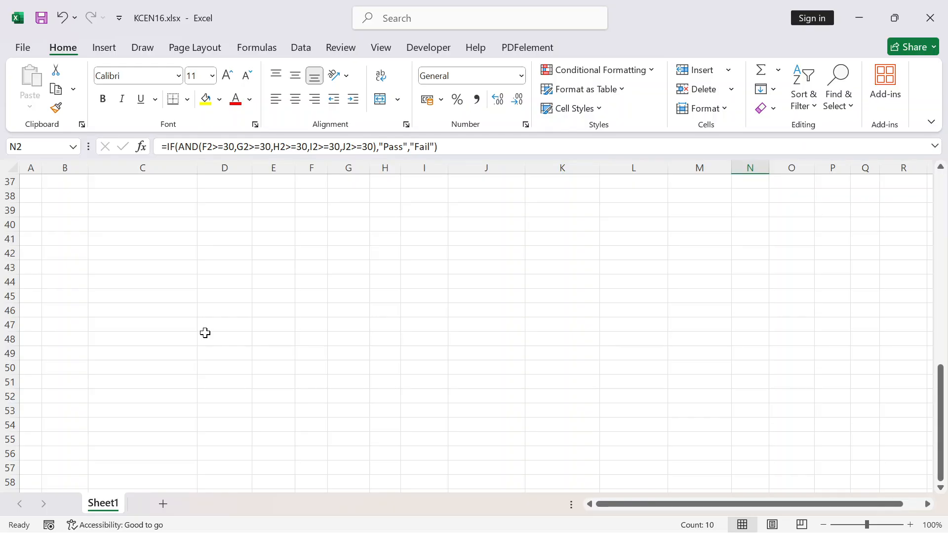
scroll(227, 327, up, 1)
scroll(227, 327, up, 12)
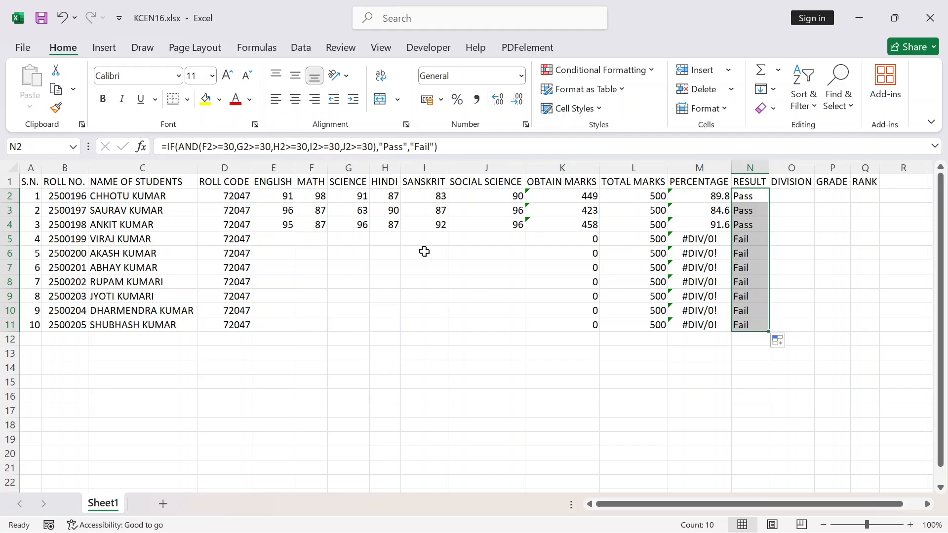
Enter the fourth student's marks in row 5: English 87, Math 96, Science 78, Hindi 96, Sanskrit 87 and Social Science 49
click(265, 239)
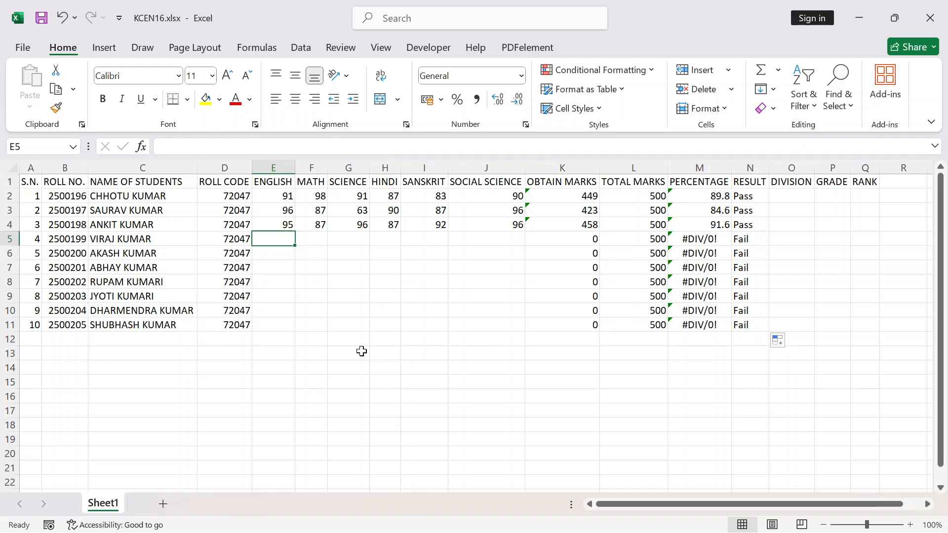
text(87)
key(Tab)
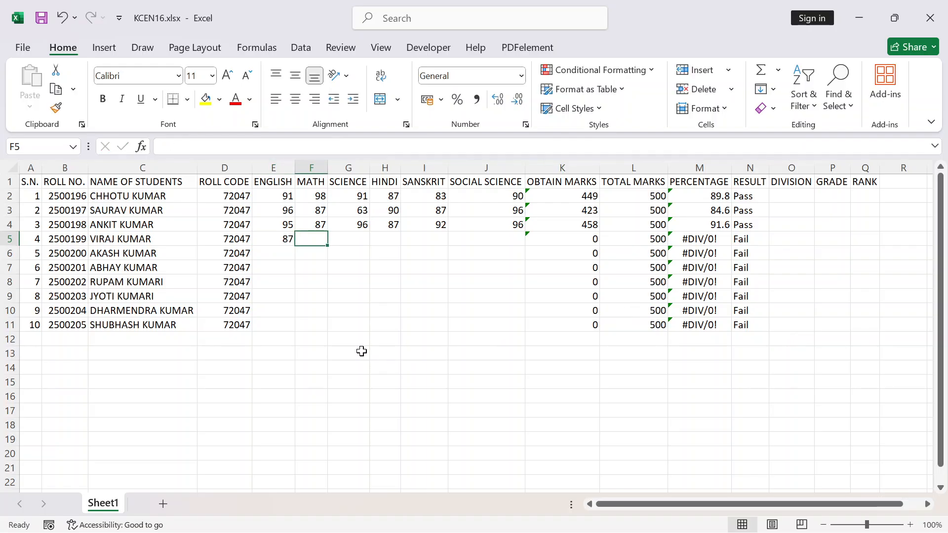
text(96)
key(Tab)
text(78)
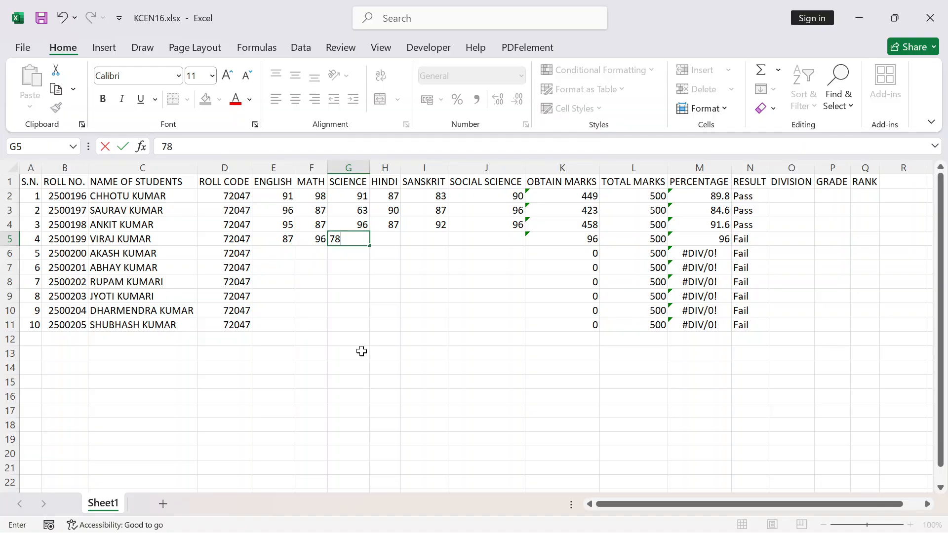
key(Tab)
text(96)
key(Tab)
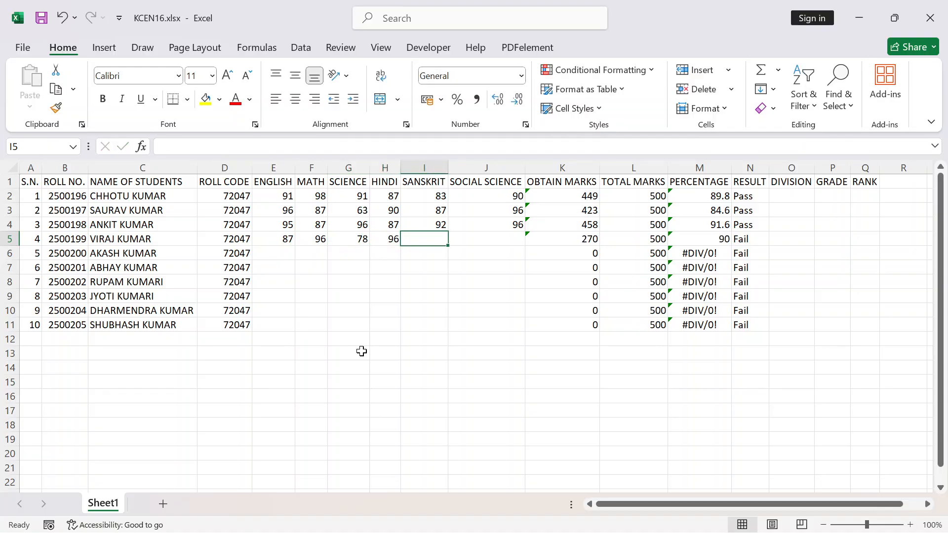
text(87)
key(Tab)
text(49)
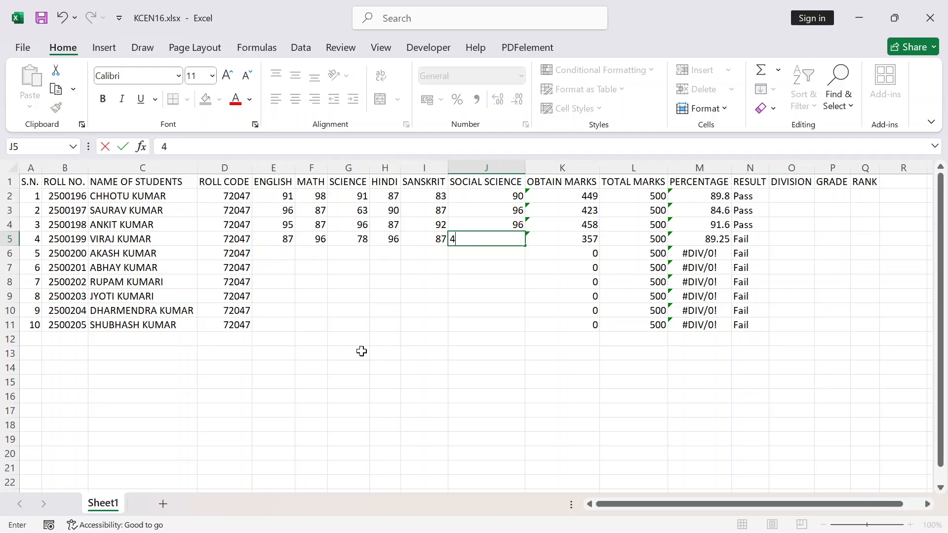
key(Tab)
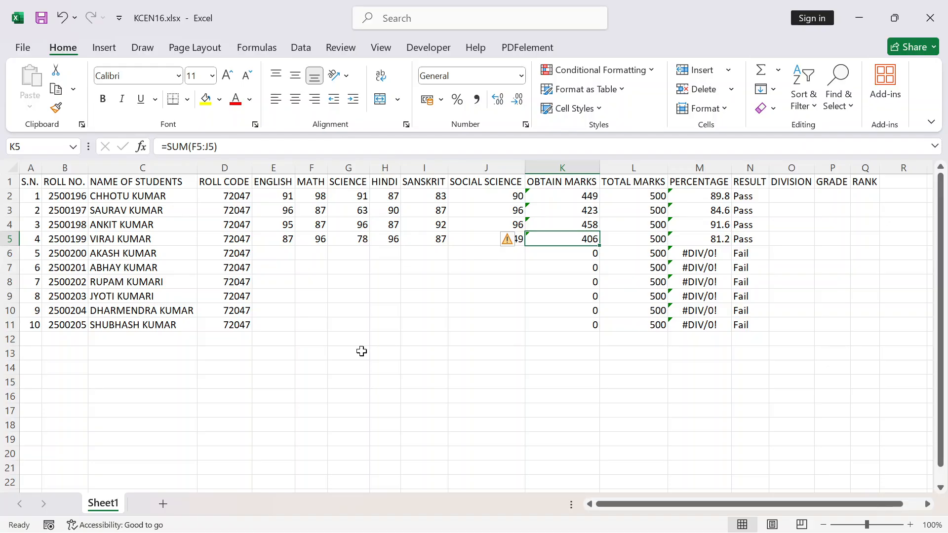
Test the result formula by setting the first student's Math marks in F2 to 15, and undo that change
click(321, 198)
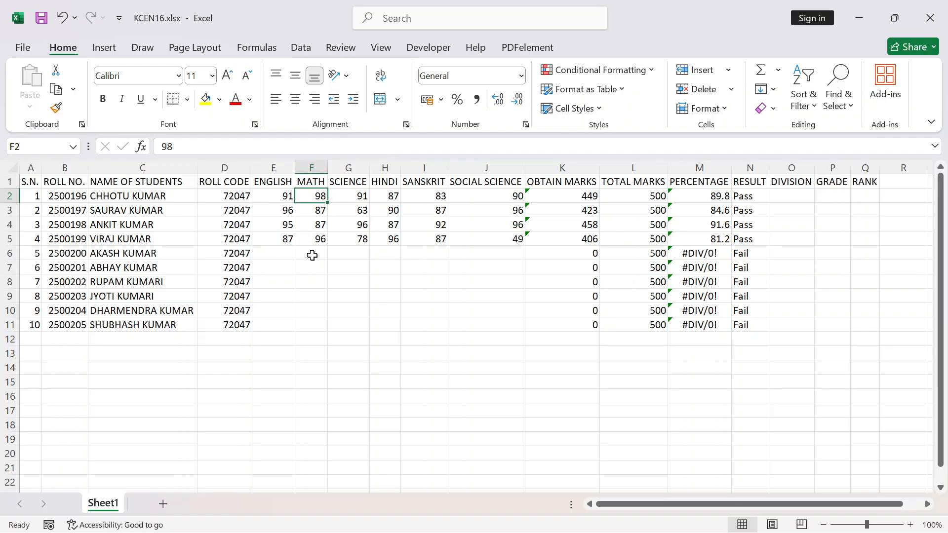
text(15)
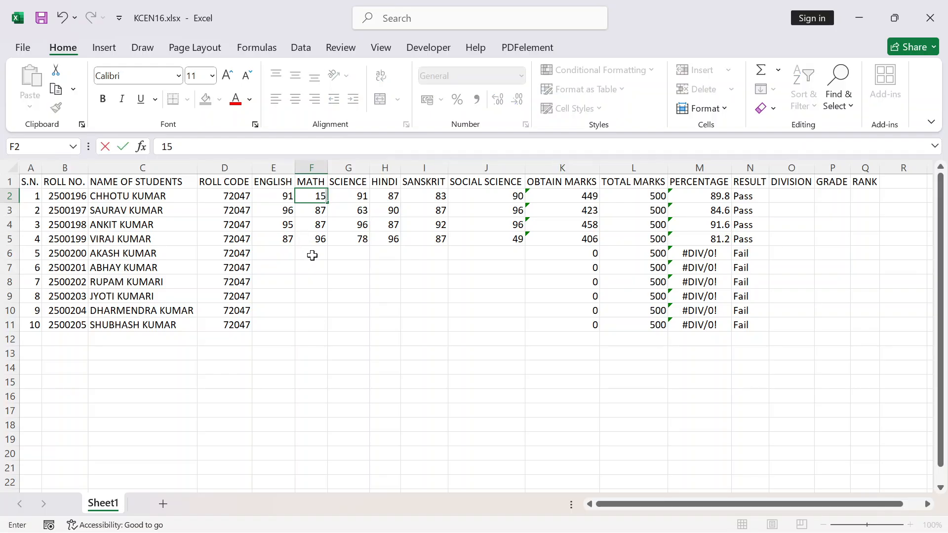
key(Return)
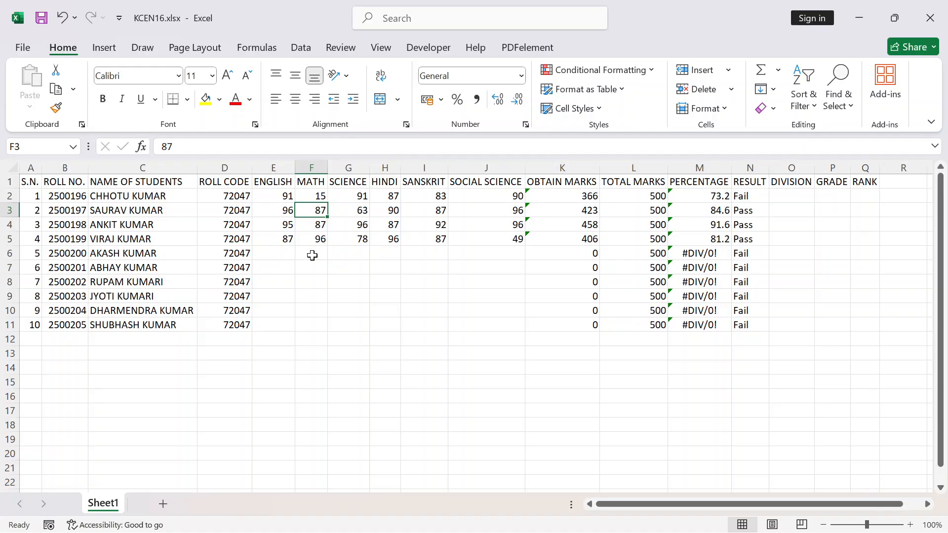
key(ctrl+z)
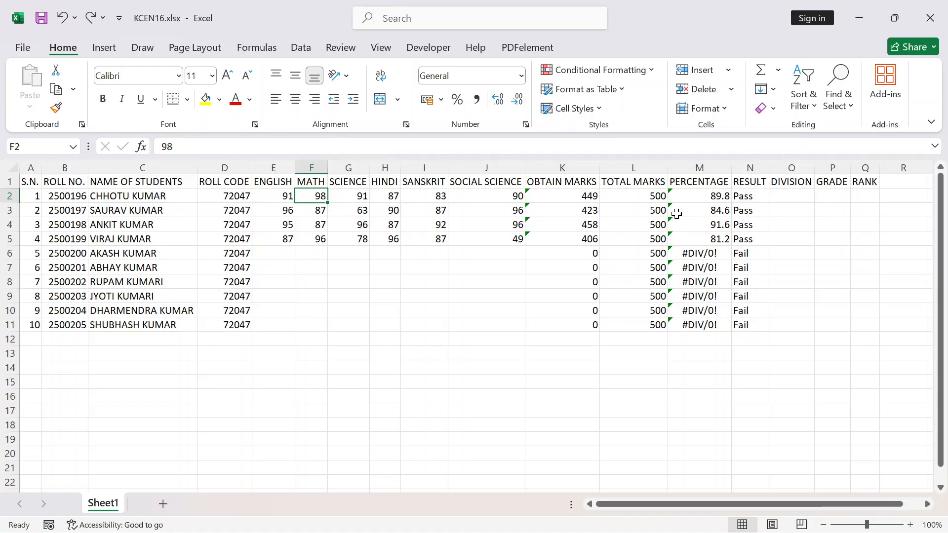
click(777, 195)
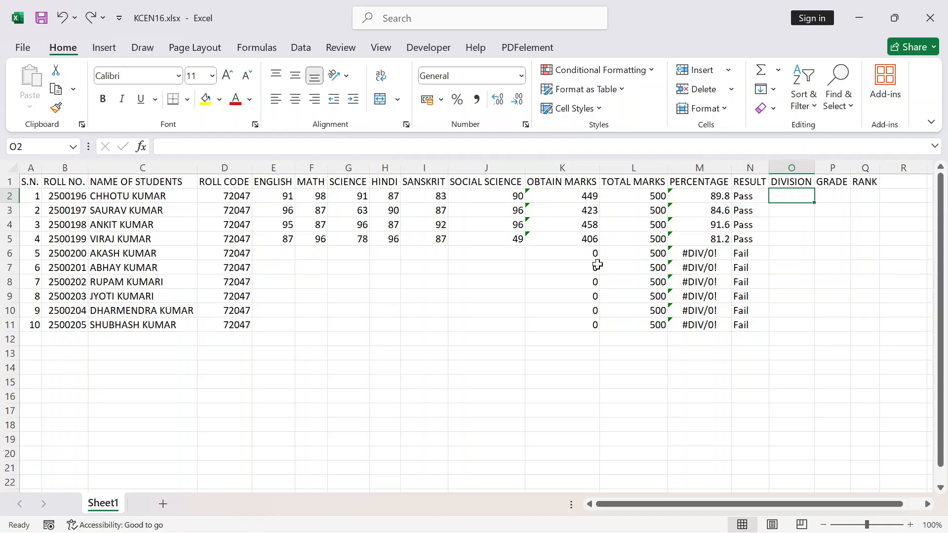
click(563, 167)
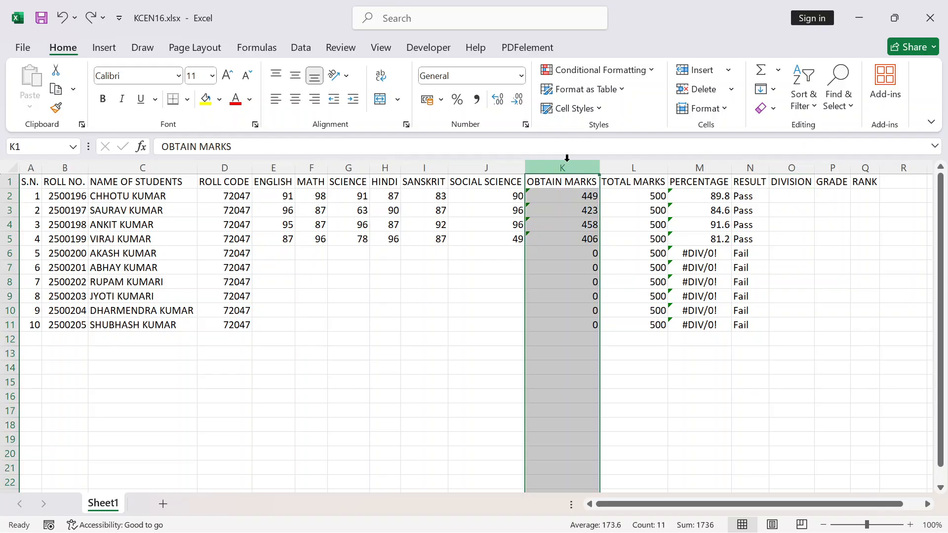
click(712, 167)
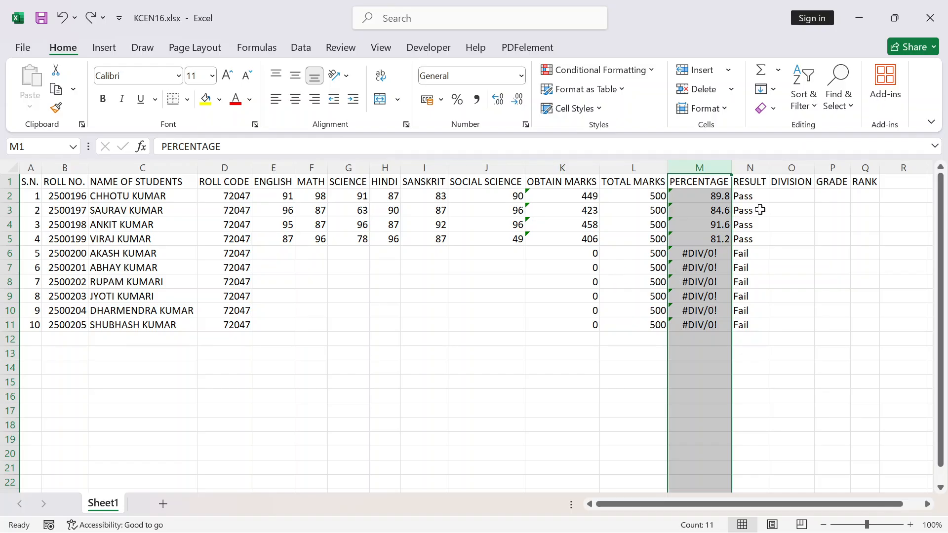
Start the first student's division formula in O2 as =IF(m2>=60, with the percentage as the condition
click(794, 192)
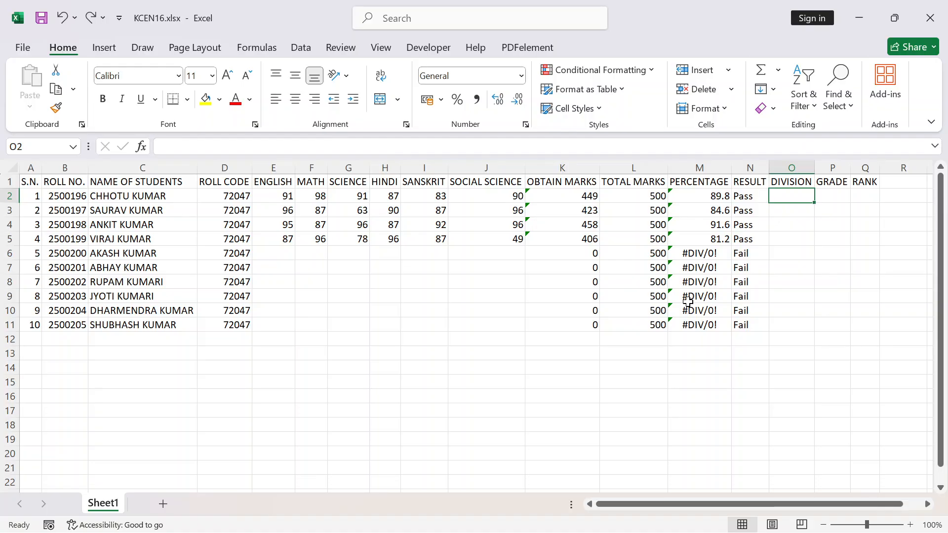
text(=)
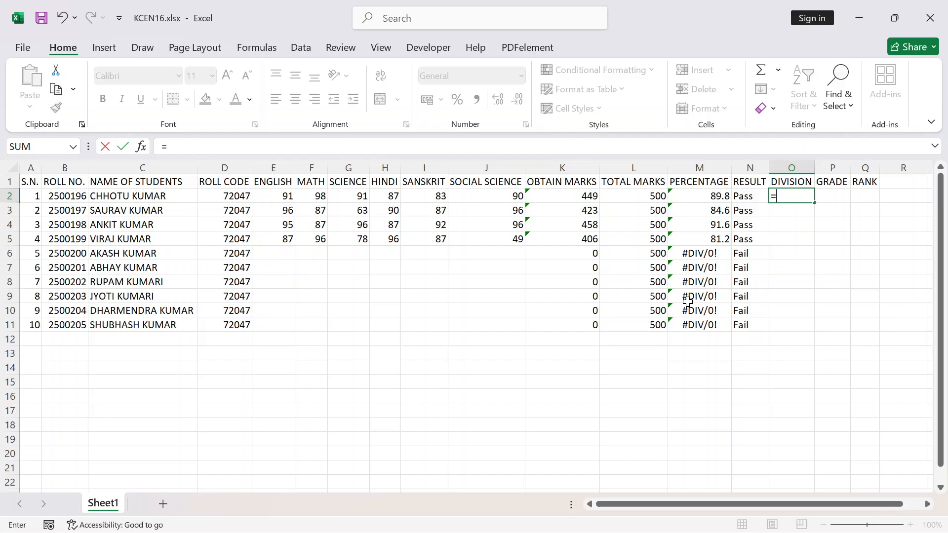
text(if)
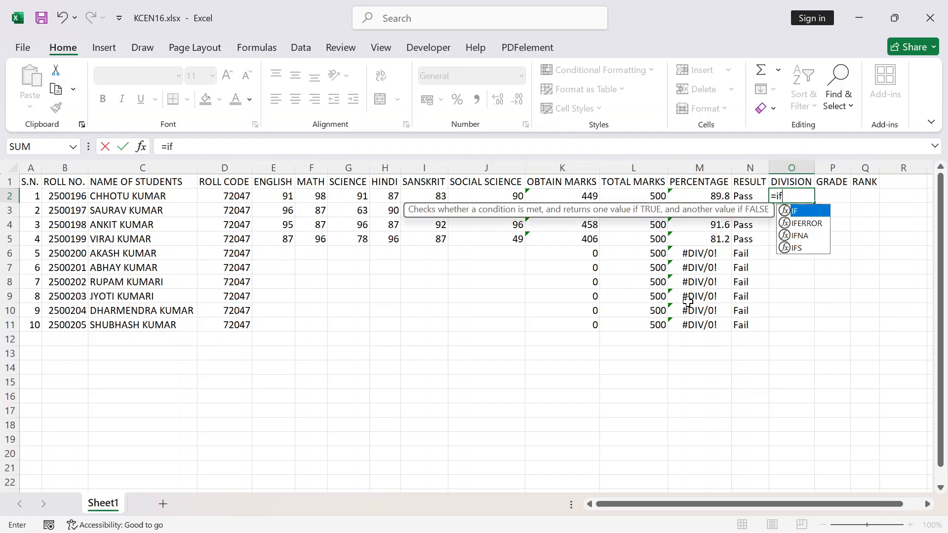
key(Tab)
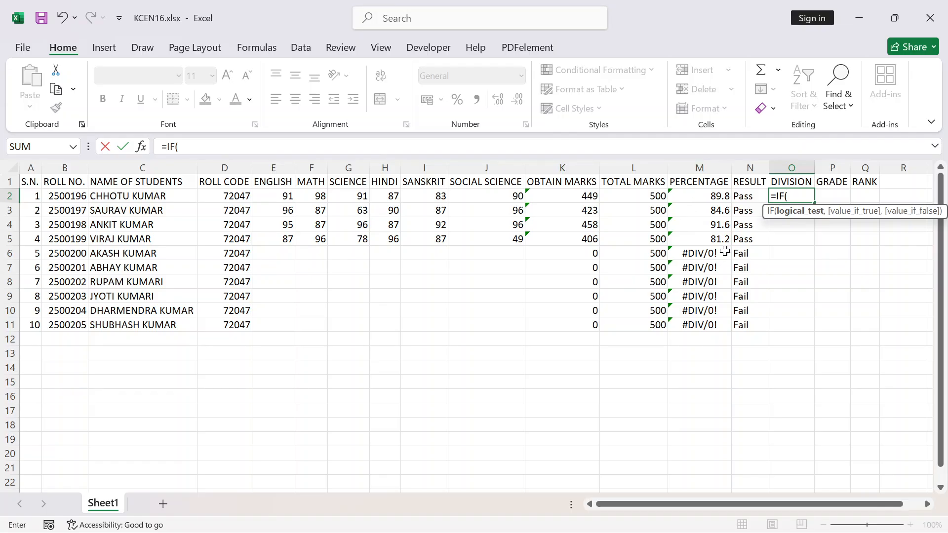
text(m2)
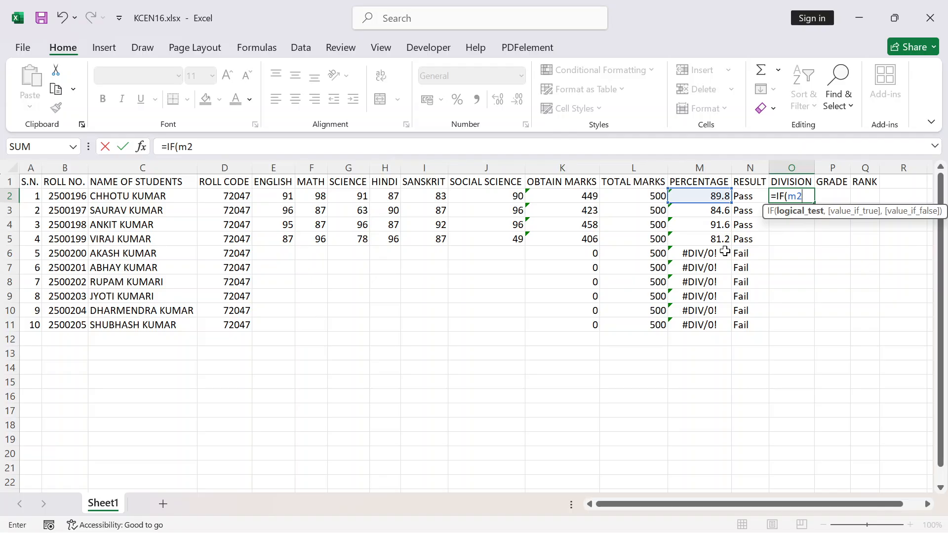
text(>=60,)
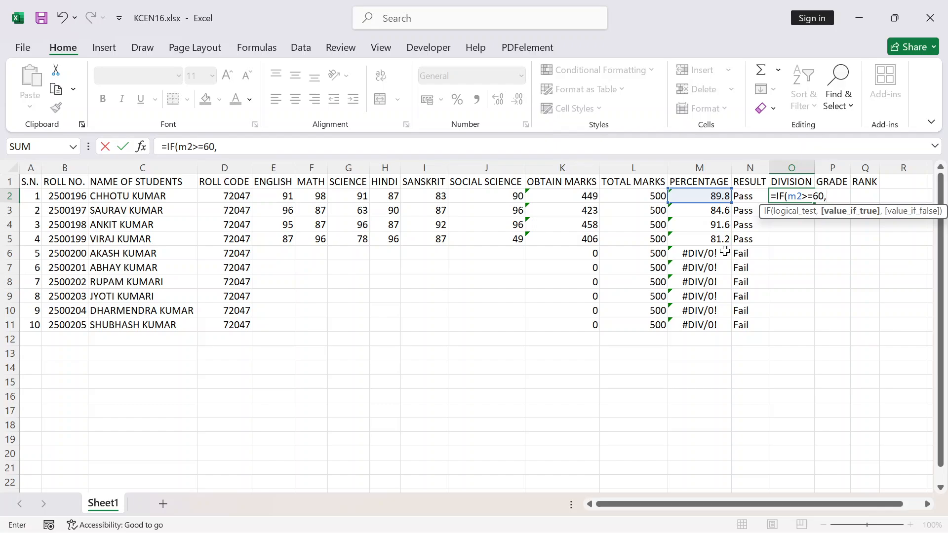
Add "First Div" as the value if true in the O2 division formula
text("Fist)
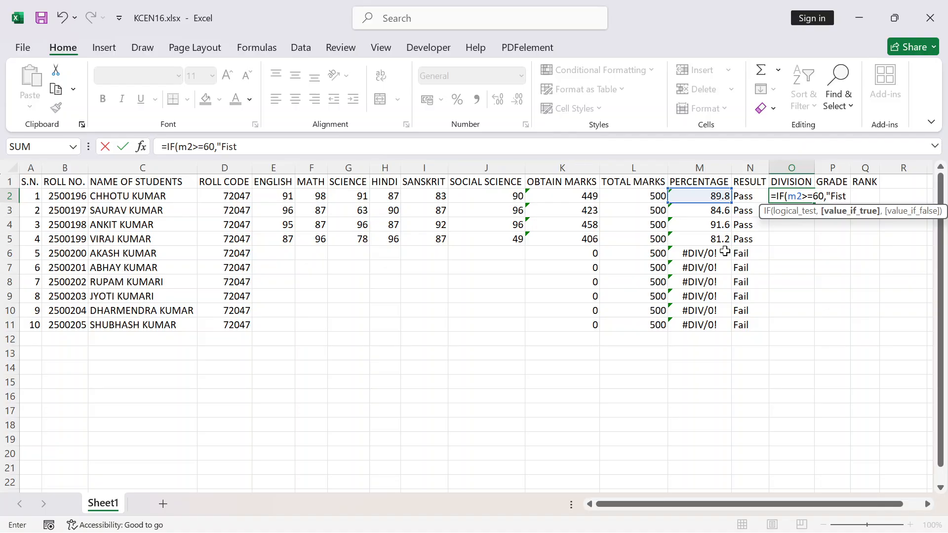
key(BackSpace)
key(BackSpace)
text(rst Div)
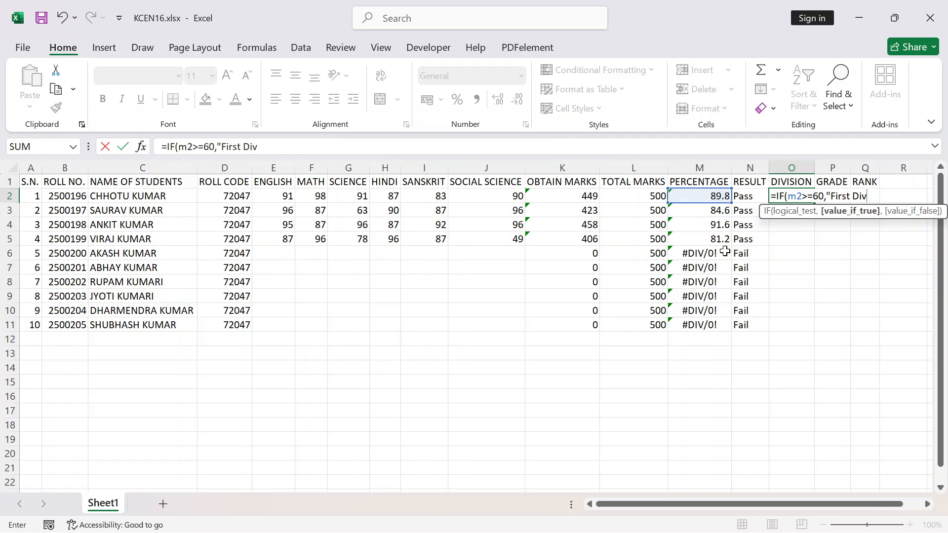
text(",)
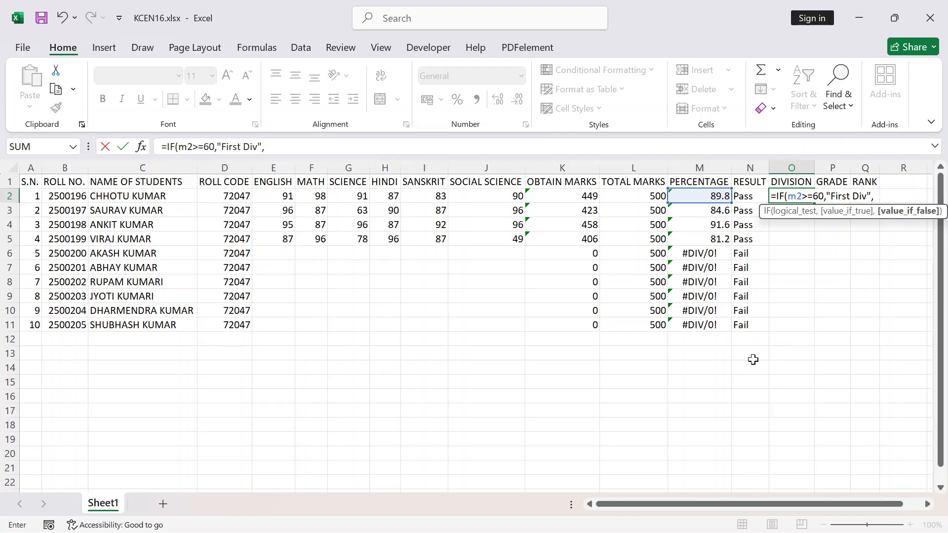
Nest a second IF in the O2 formula as the value if false, with the condition m2>=45
text(if)
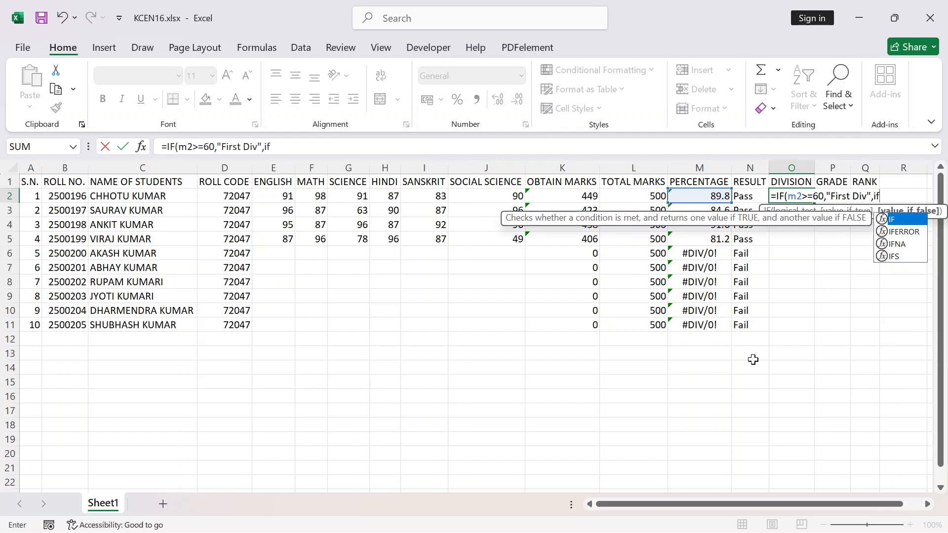
key(Tab)
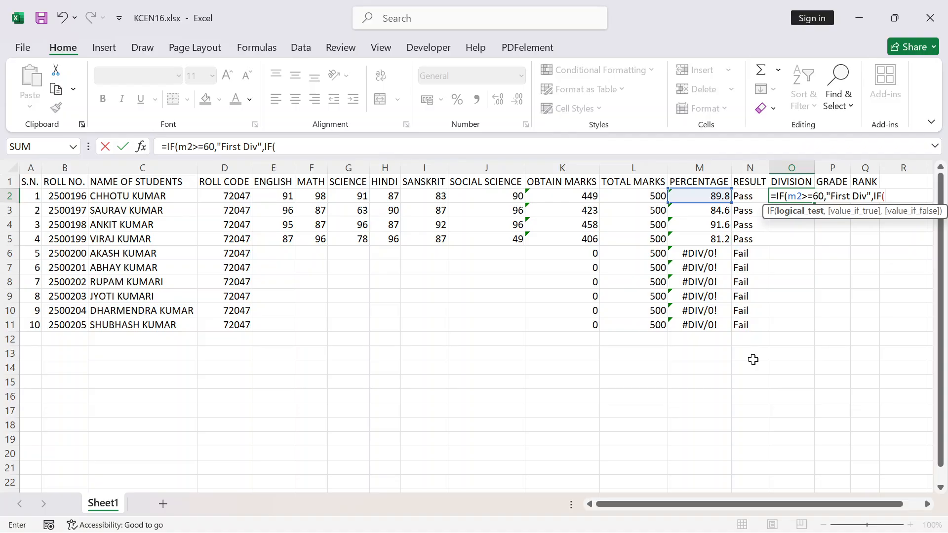
text(m2)
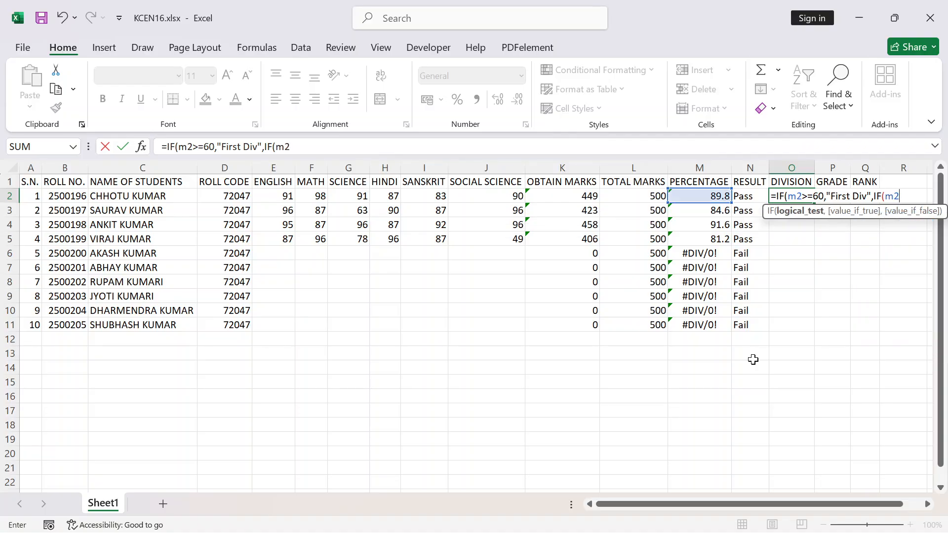
text(>)
text(=)
text(45)
text(<)
text(,)
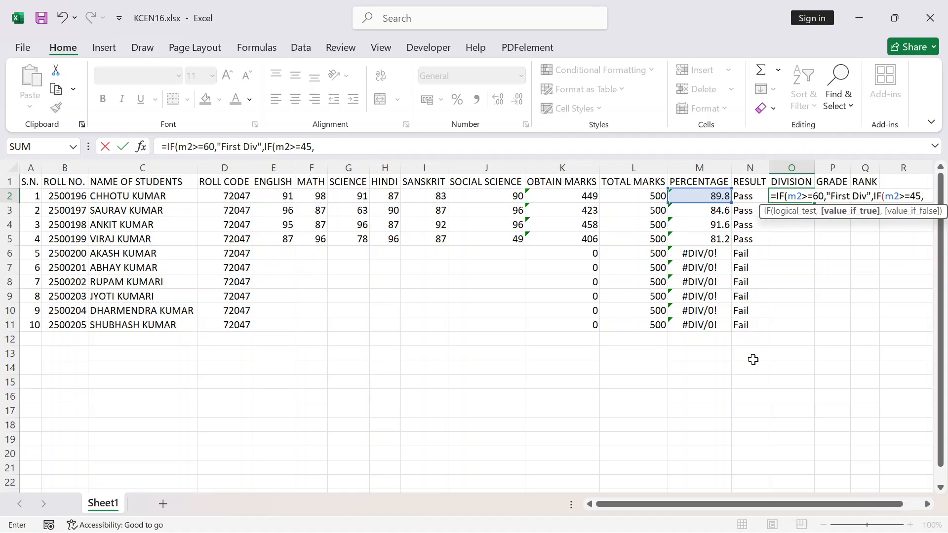
text("Sec)
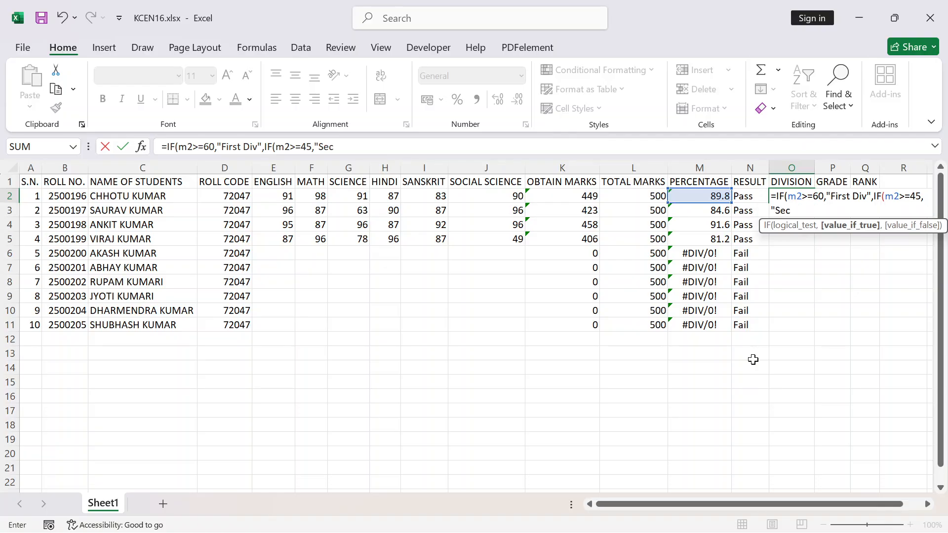
text(ond Div",)
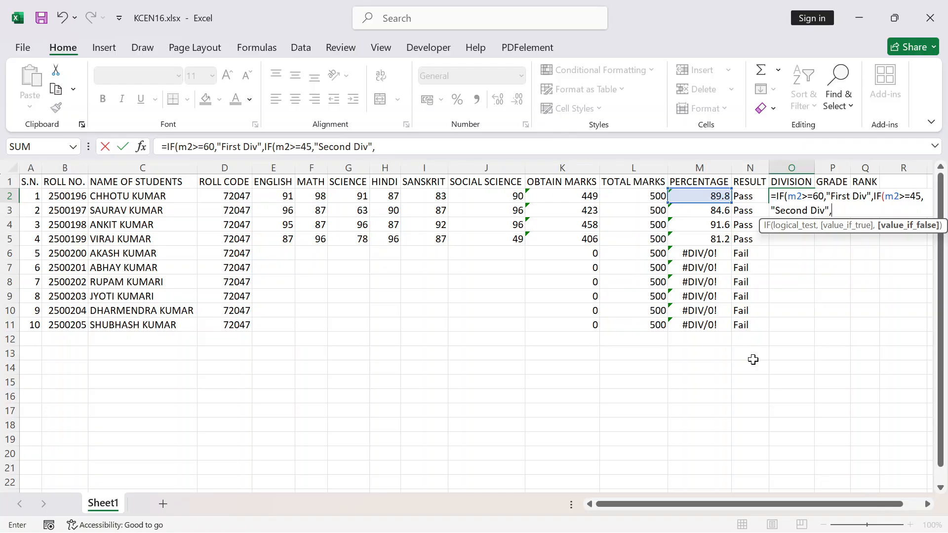
text(if)
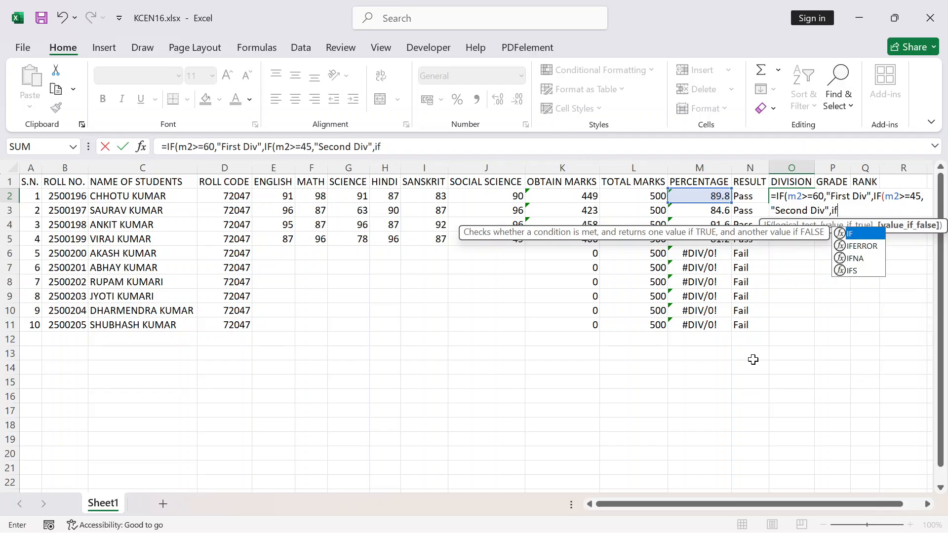
Nest a third IF in the O2 formula as the second IF's value if false, with the condition m2>=30
key(Tab)
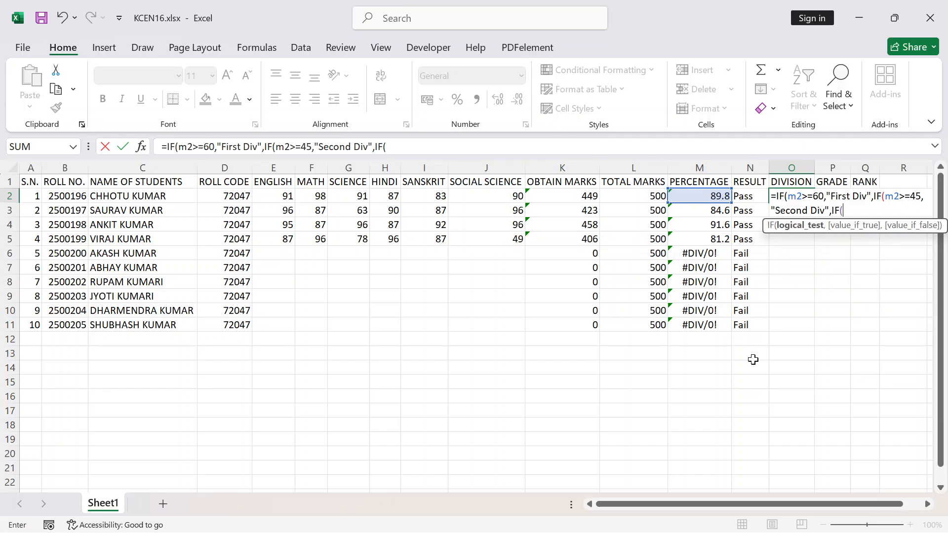
text(m2)
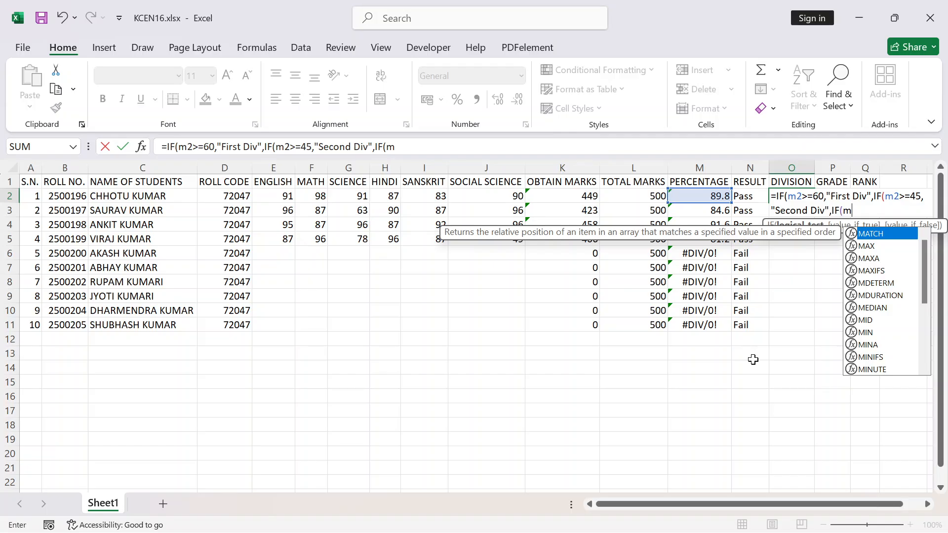
text(>)
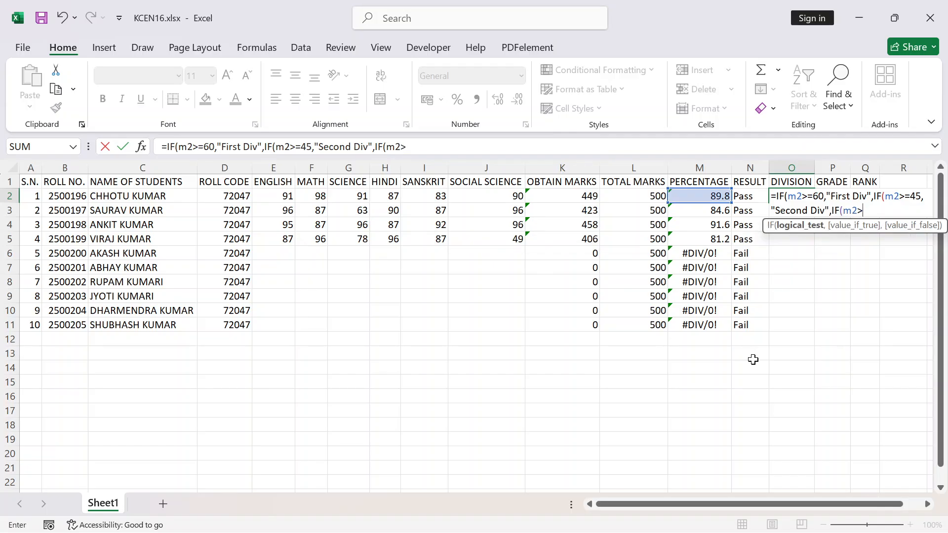
text(=30,)
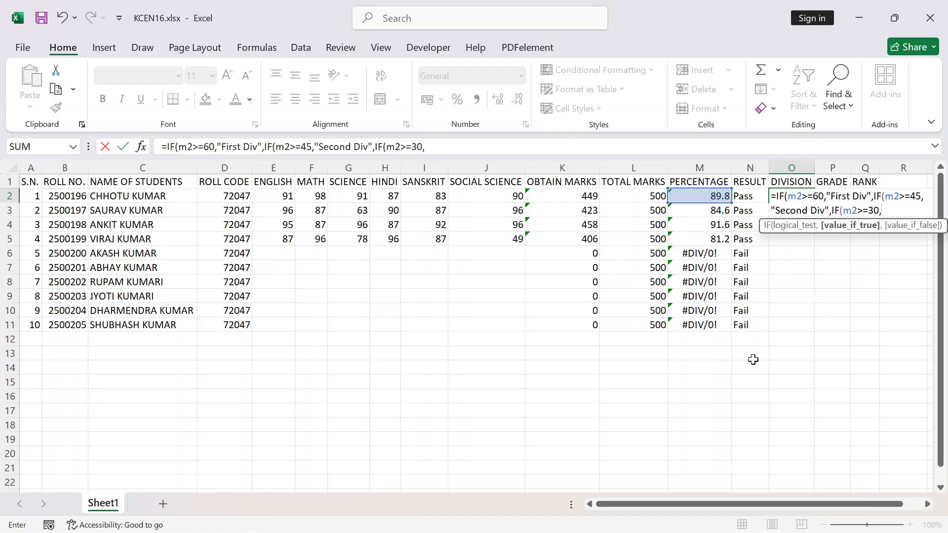
text("Thir)
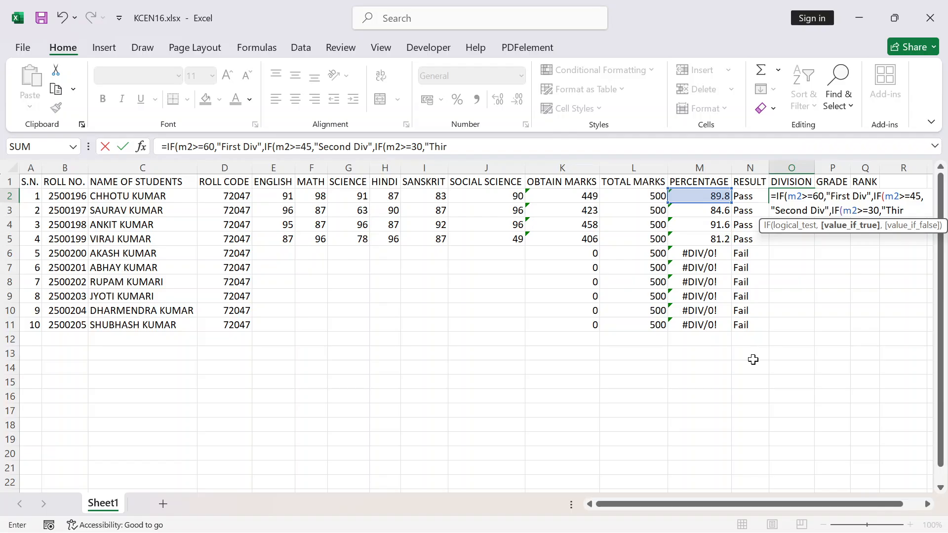
text(d Div",)
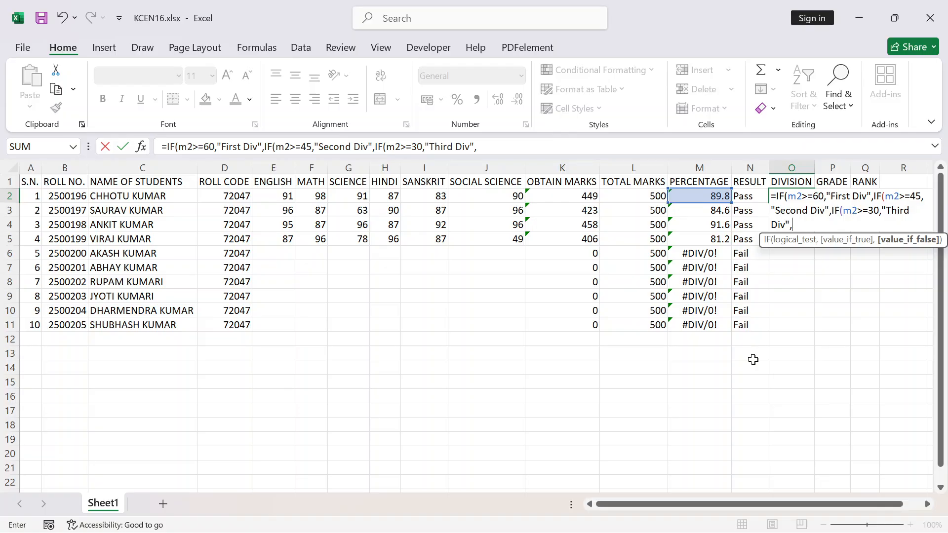
Add "Fail" as the final value if false, close all three IF functions and enter the O2 formula
text(F)
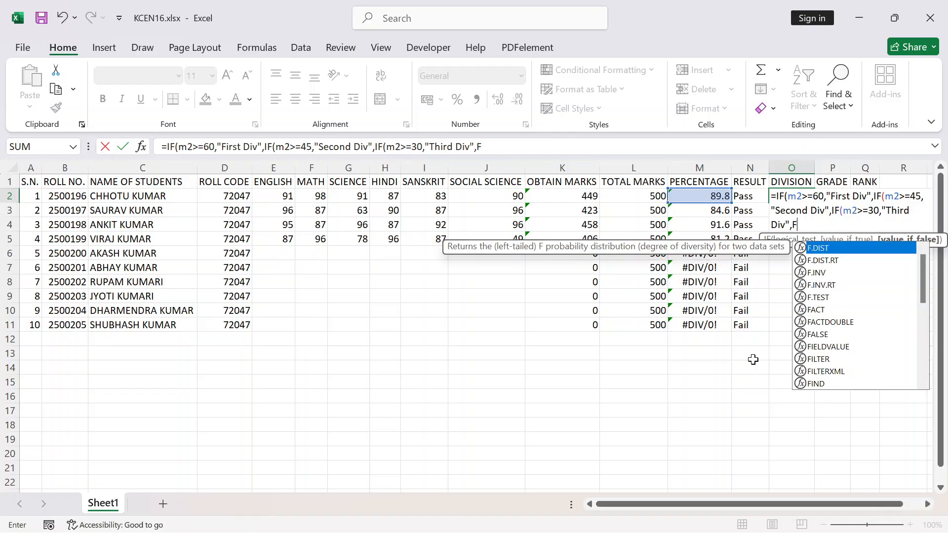
key(BackSpace)
text(")
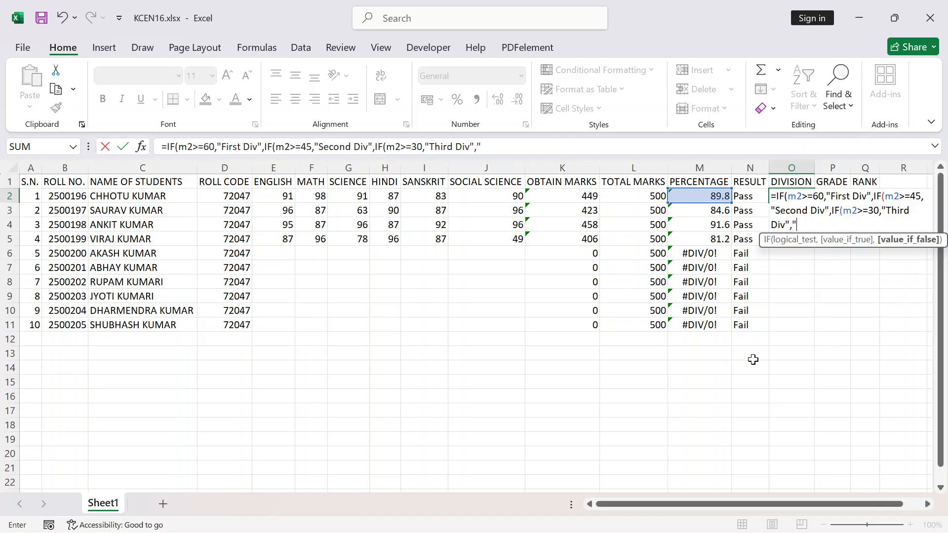
text(Fail")
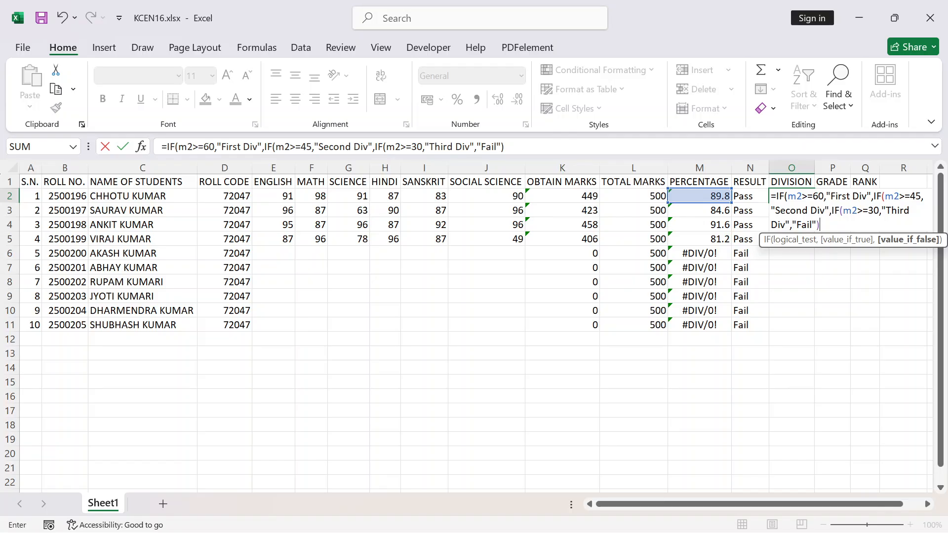
text())
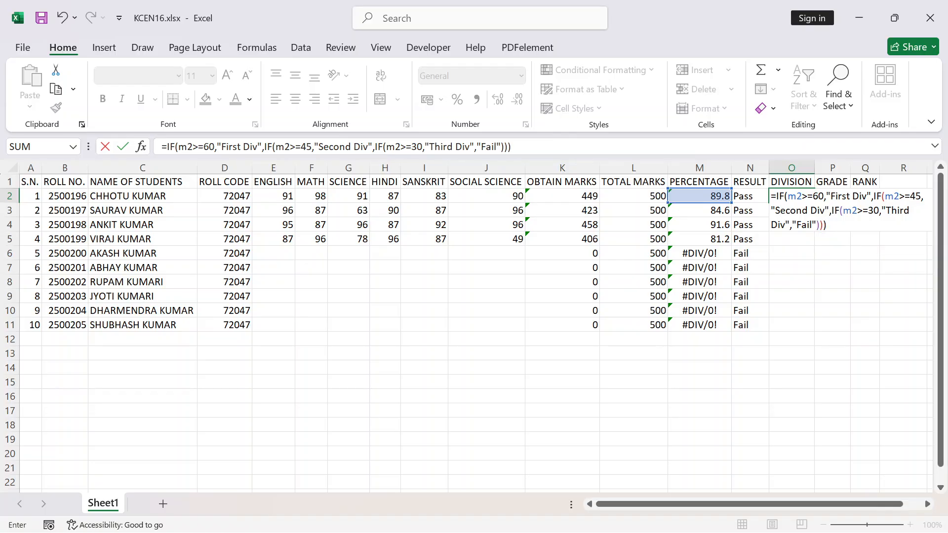
key(BackSpace)
key(BackSpace)
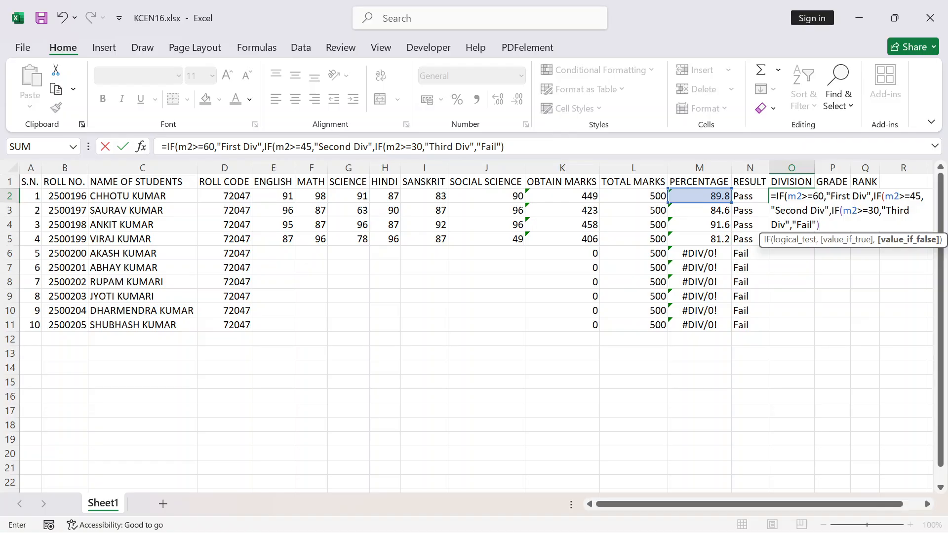
text()))
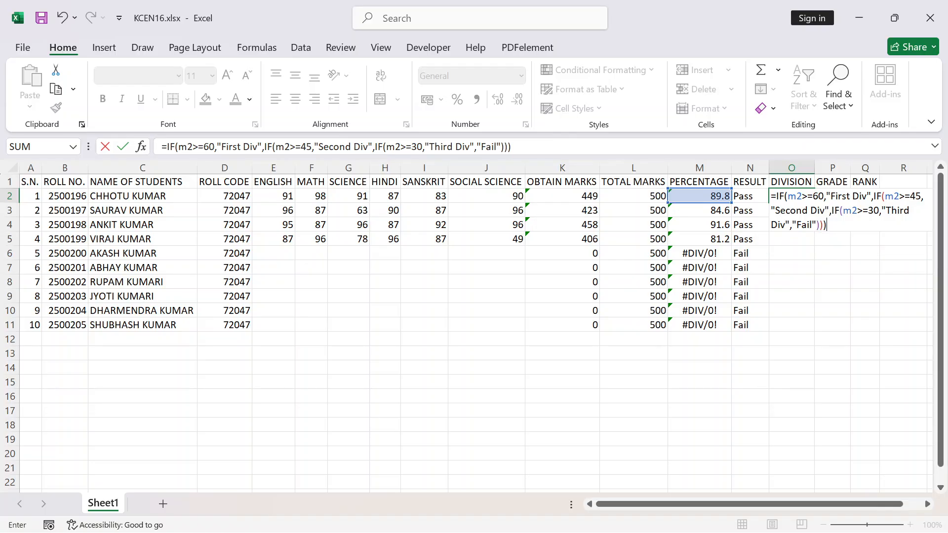
key(Return)
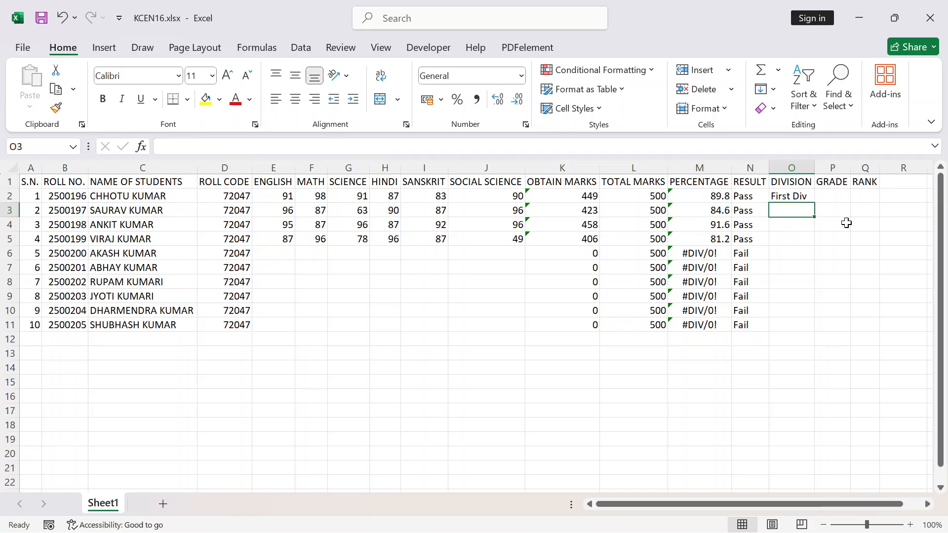
Fill the division formula from O2 down to O11 for all ten students
key(Up)
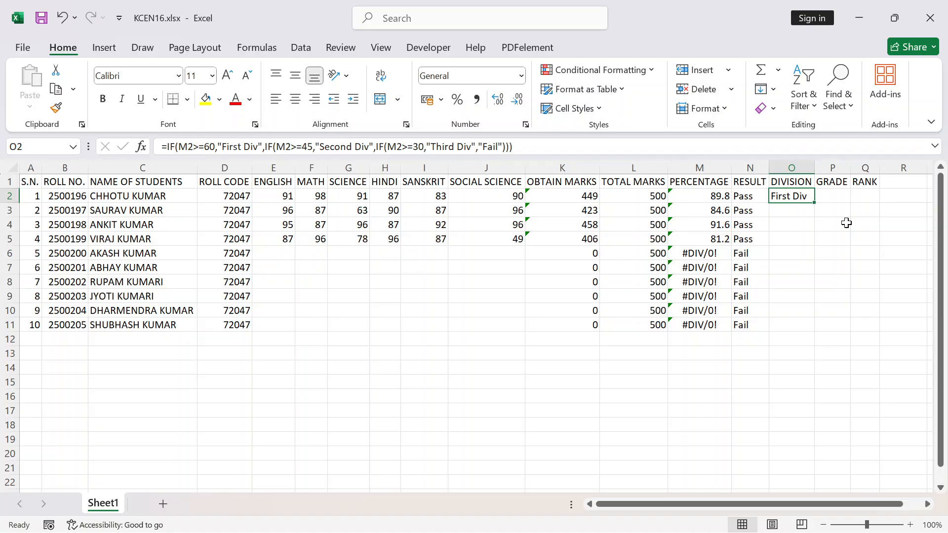
click(705, 198)
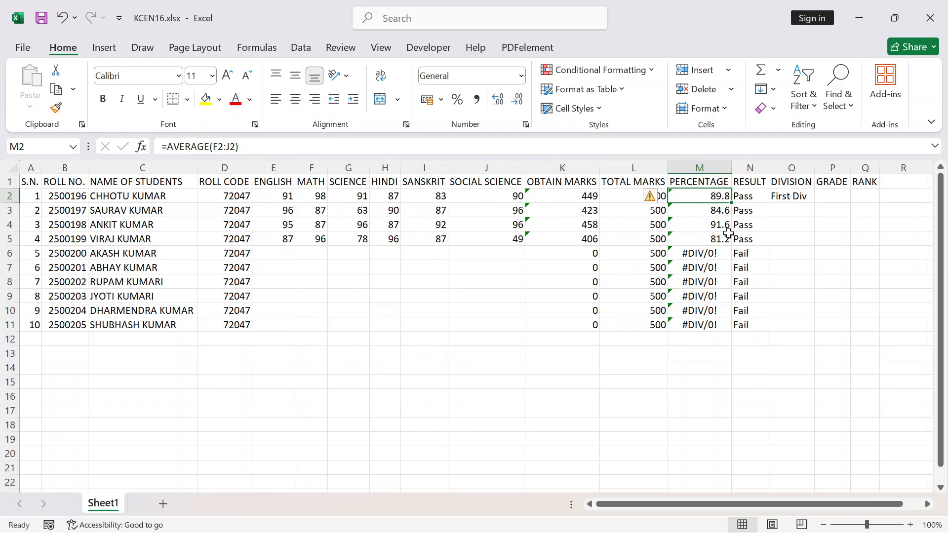
click(785, 198)
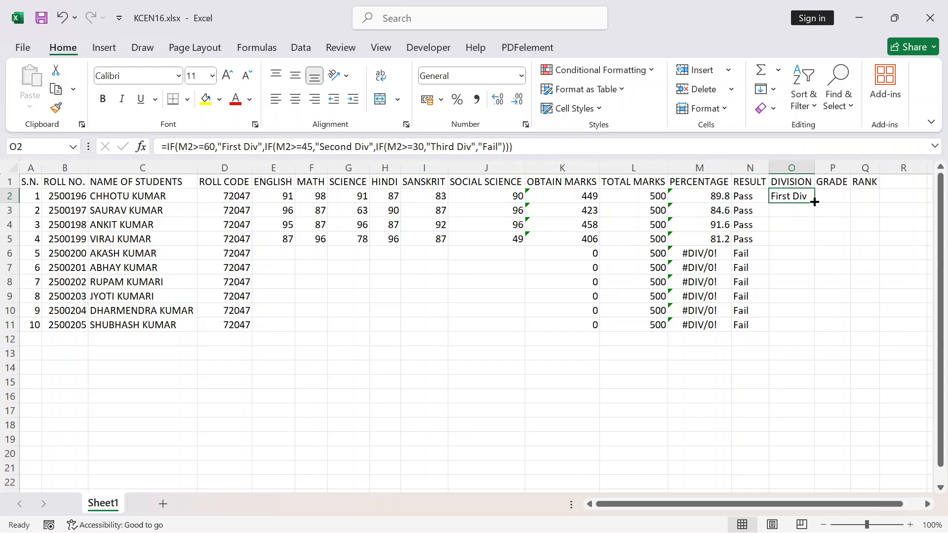
double_click(814, 203)
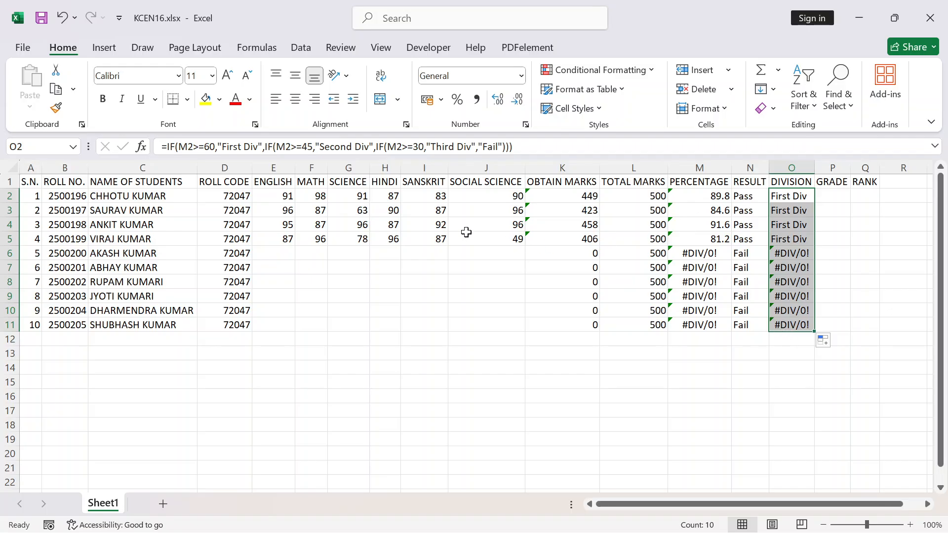
Test the division formula by setting the first student's Science marks in G2 to 35 and Sanskrit marks in I2 to 46
click(360, 201)
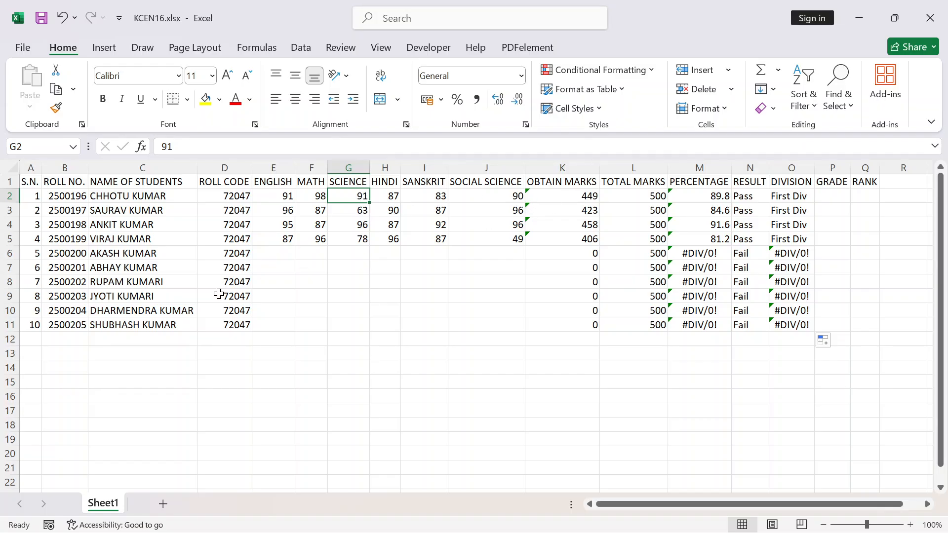
text(35)
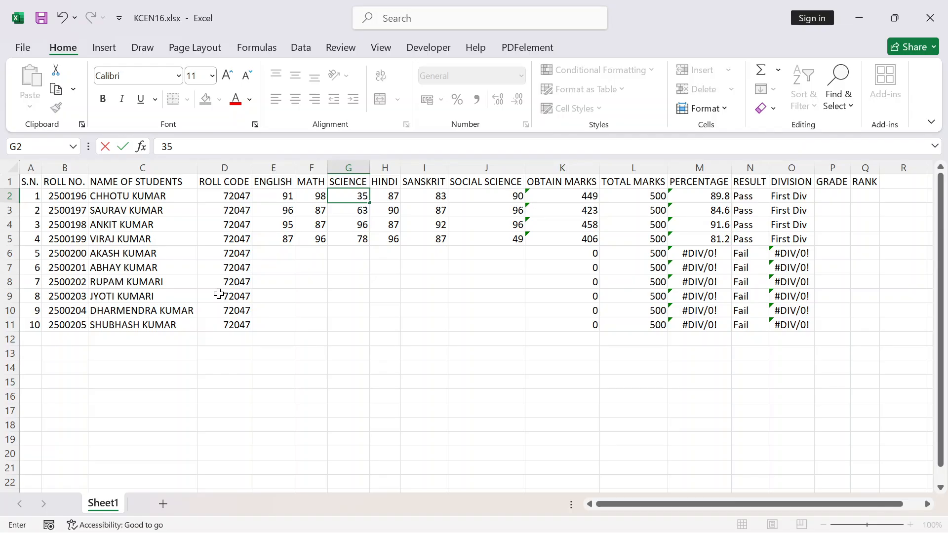
key(Return)
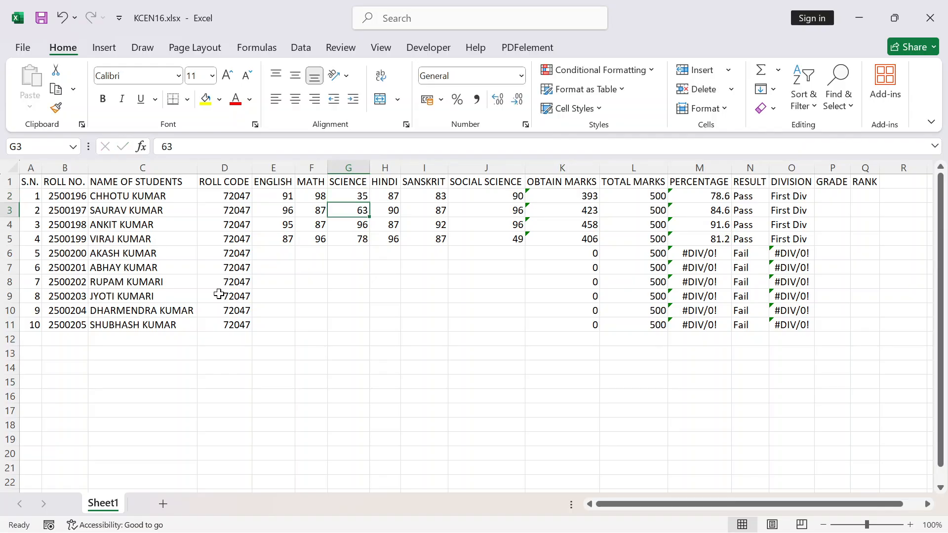
click(433, 200)
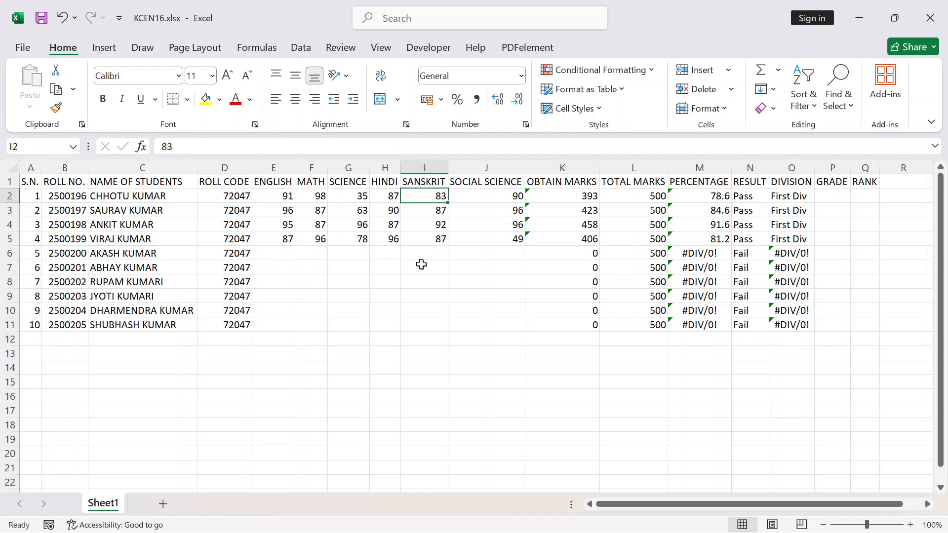
text(4)
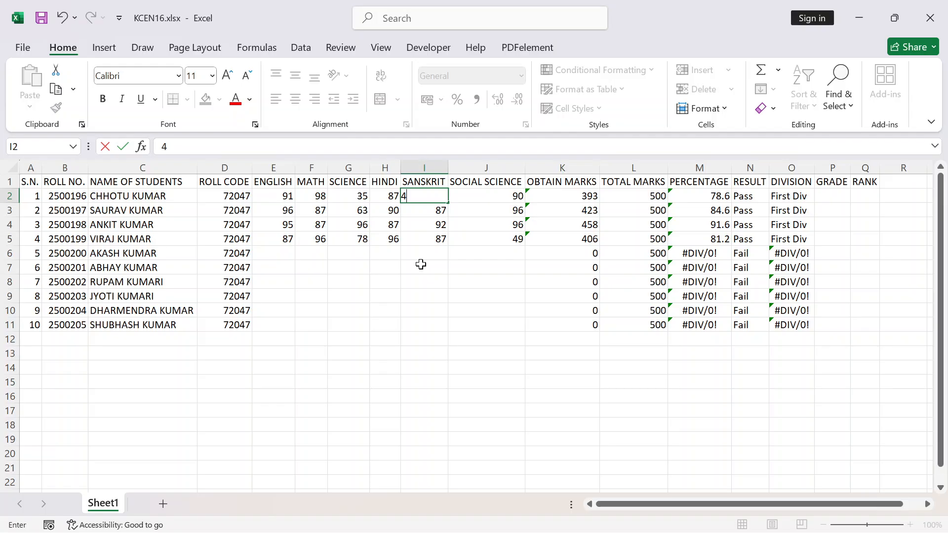
text(6)
key(Return)
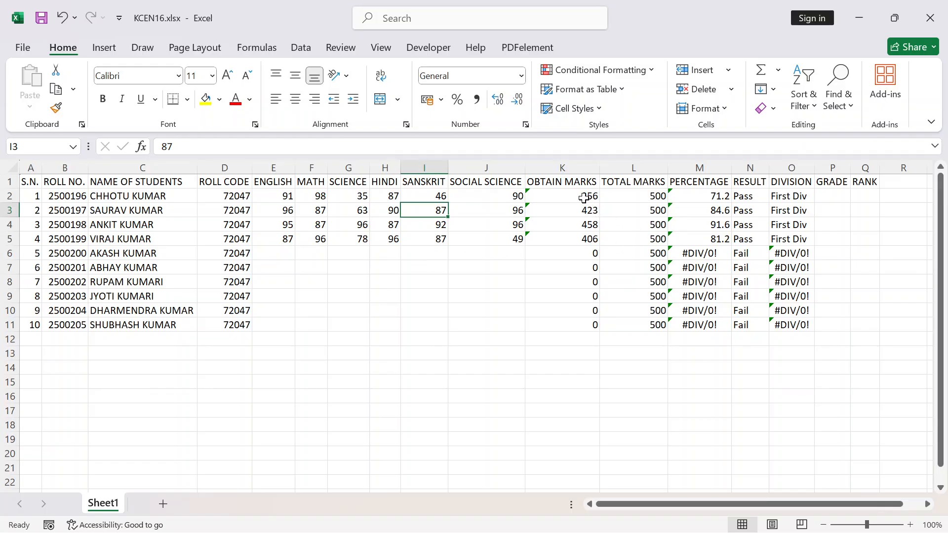
Set the first student's Math marks in F2 to 50
click(317, 199)
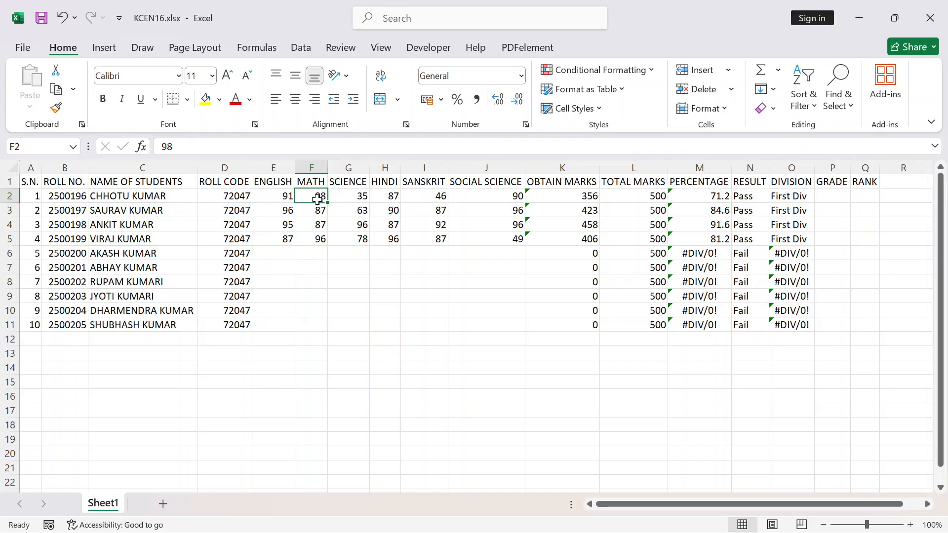
text(50)
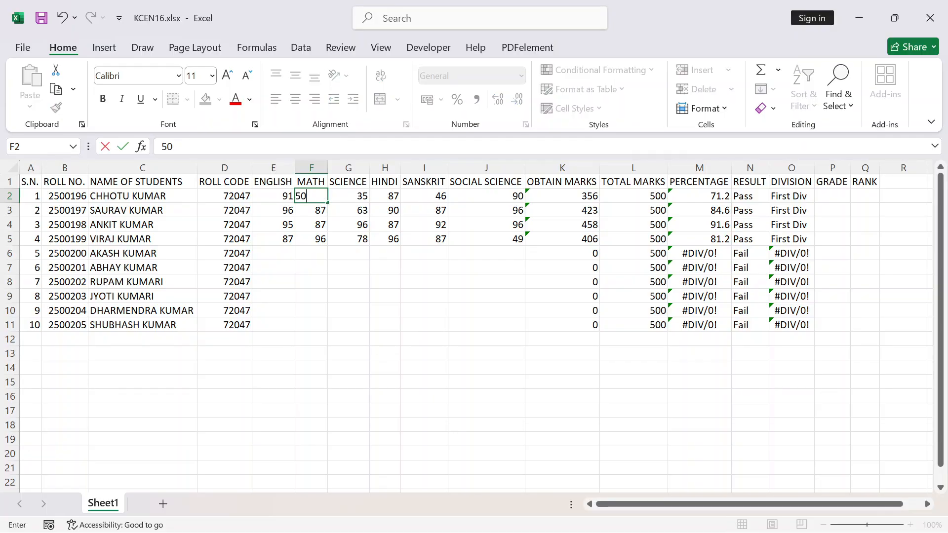
key(Return)
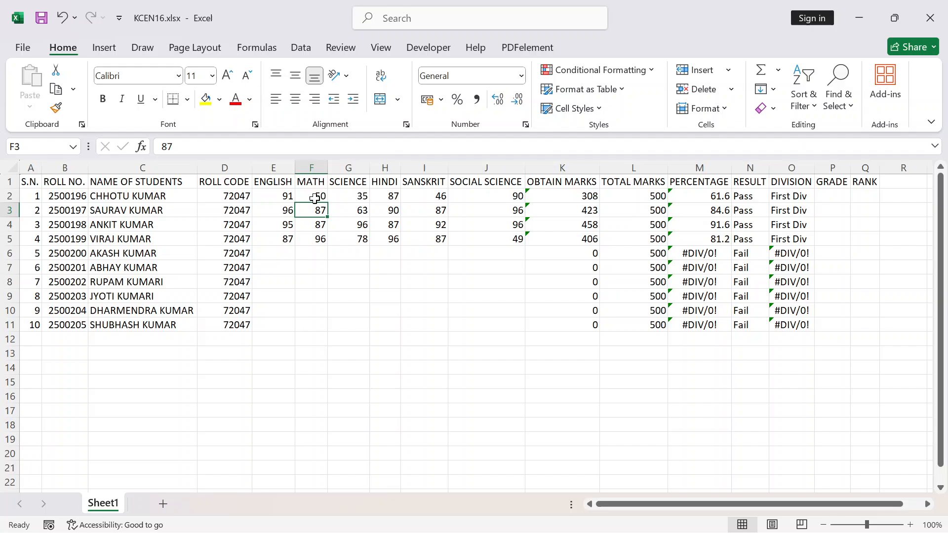
click(282, 196)
text(3)
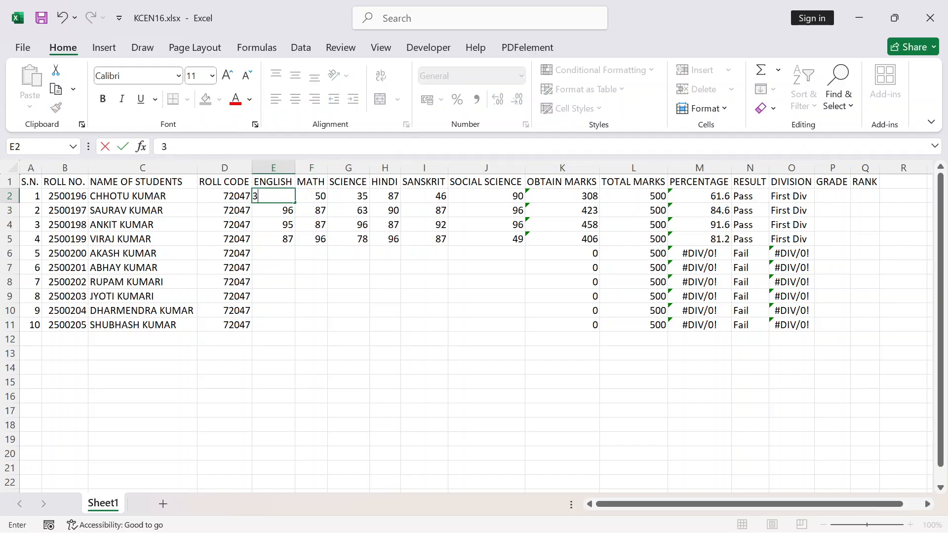
text(2)
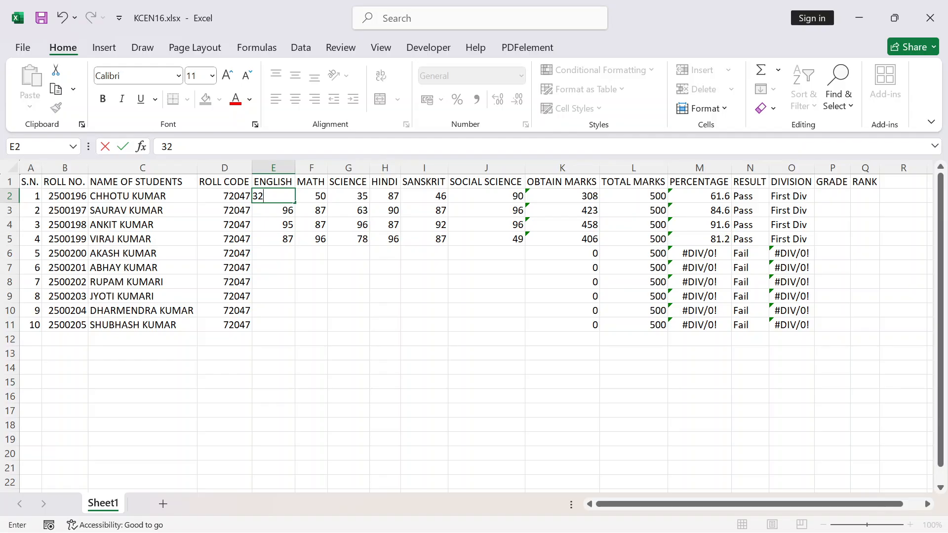
key(ctrl+z)
Set the first student's Hindi marks in H2 to 32 and check the division in O2 against the percentage in M2
click(393, 198)
text(32)
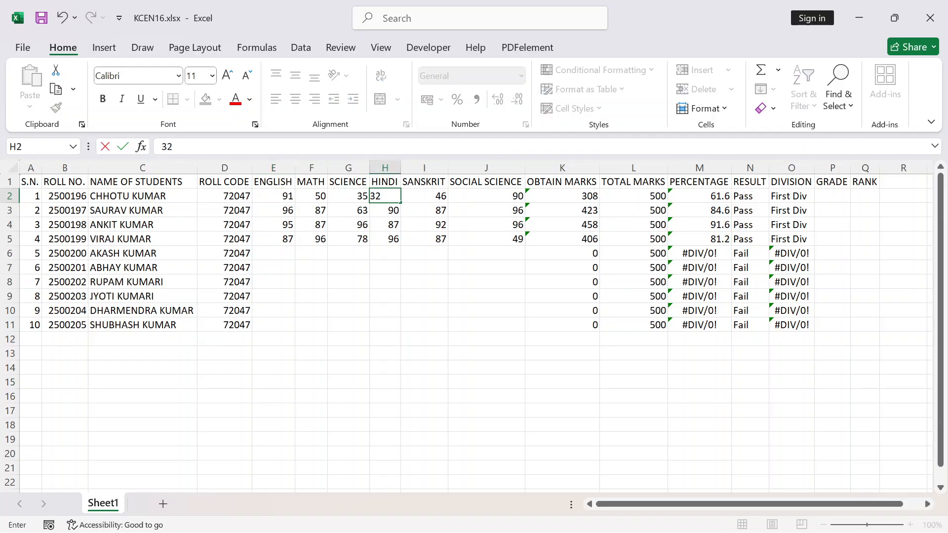
key(Return)
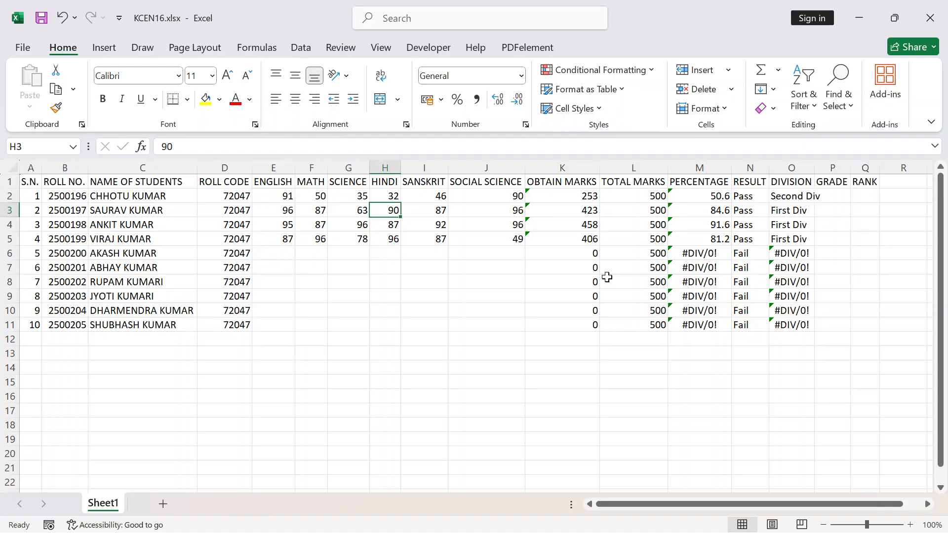
click(794, 197)
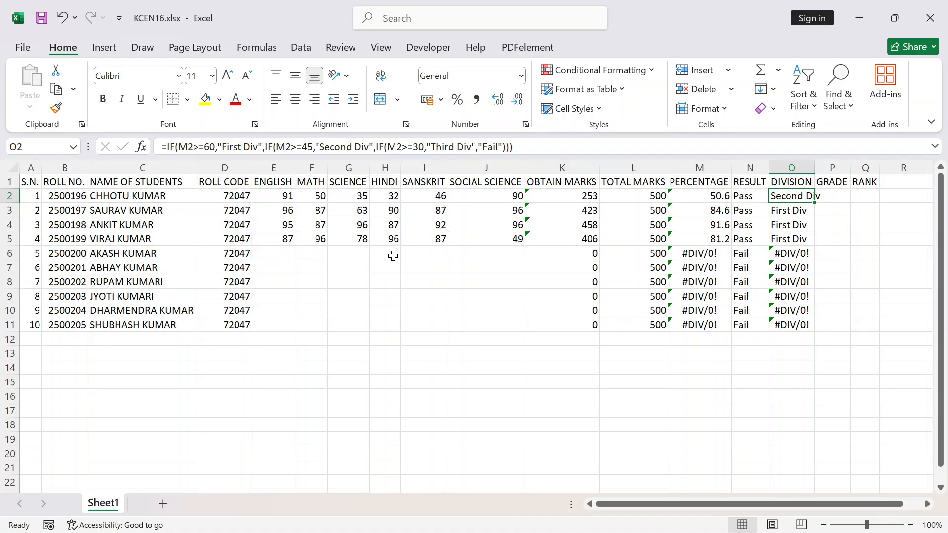
click(714, 199)
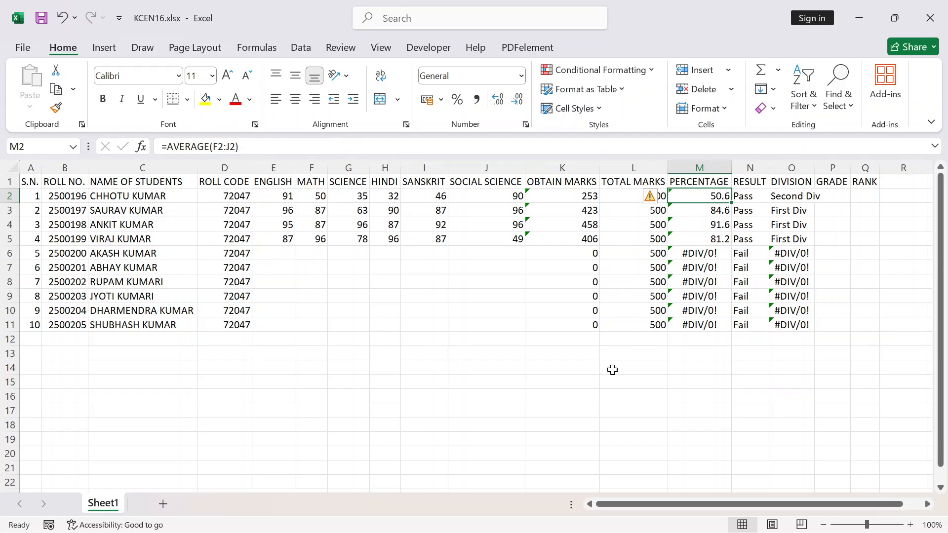
Try overwriting the first student's percentage in M2 with 25 to test the division, and undo that entry
text(25)
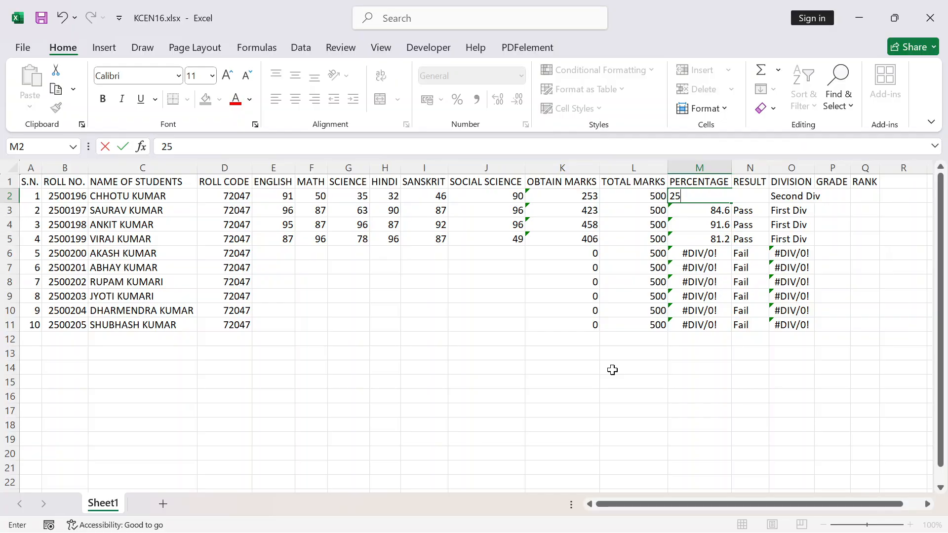
key(Return)
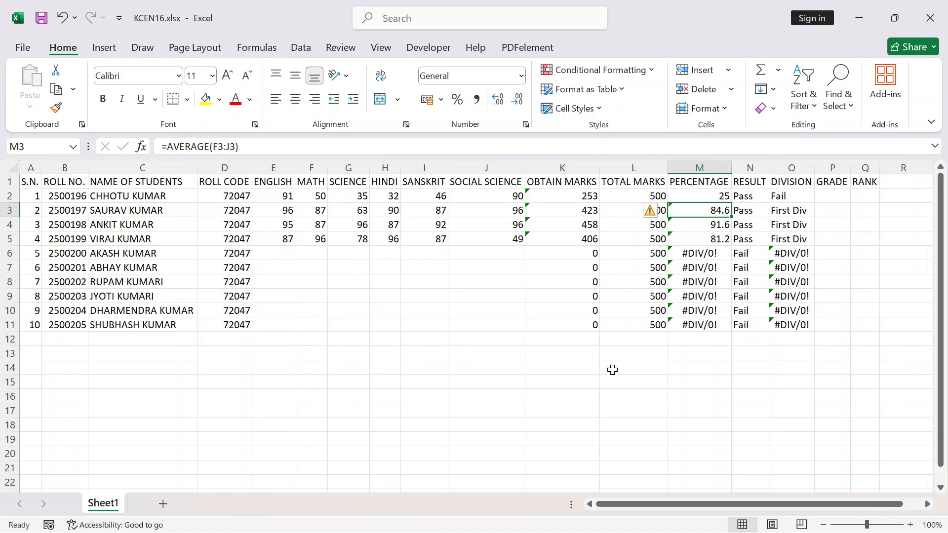
key(ctrl+z)
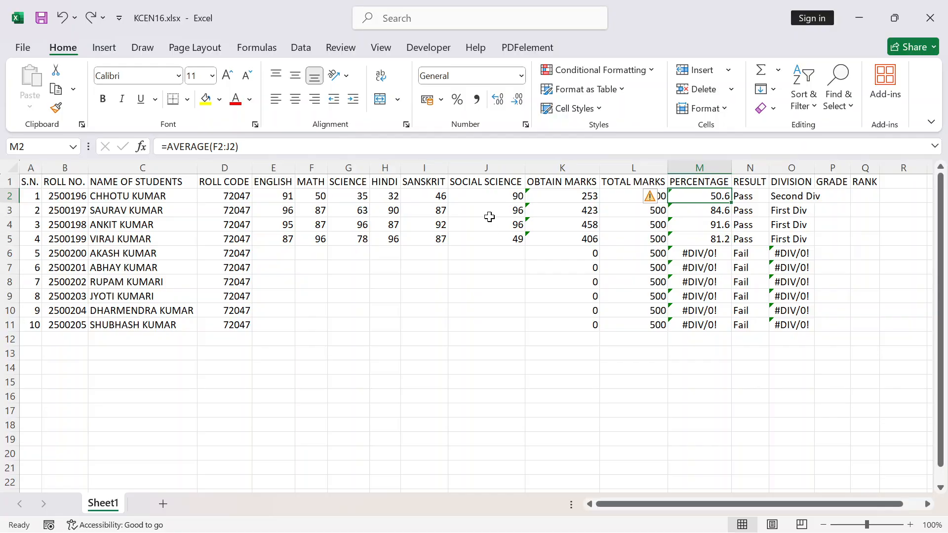
Set the first student's Hindi marks in H2 to 25 and compare the result formula in N2 with the division formula in O2
click(389, 199)
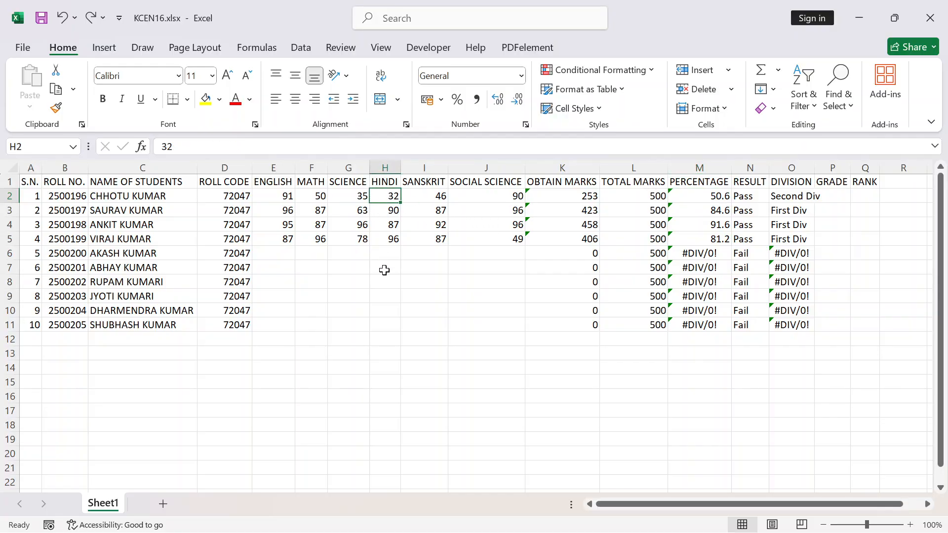
text(25)
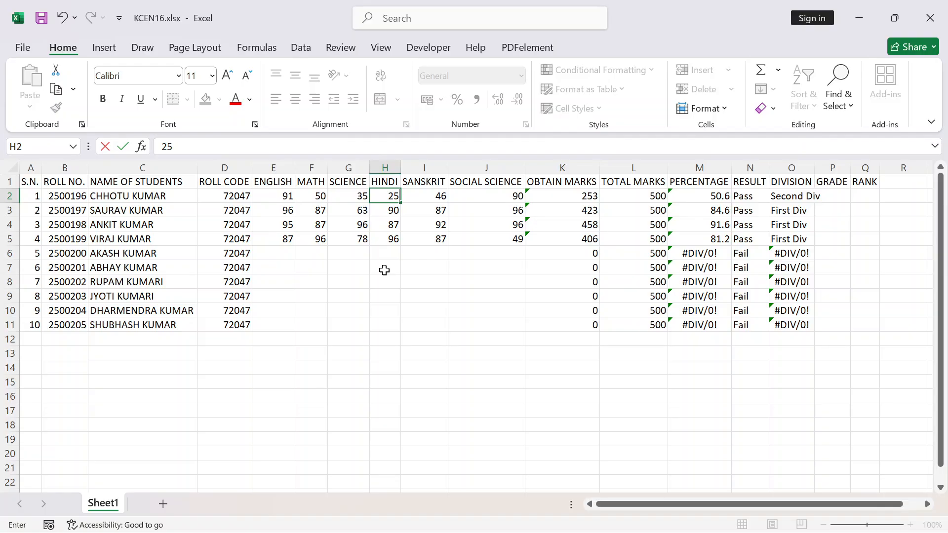
key(Return)
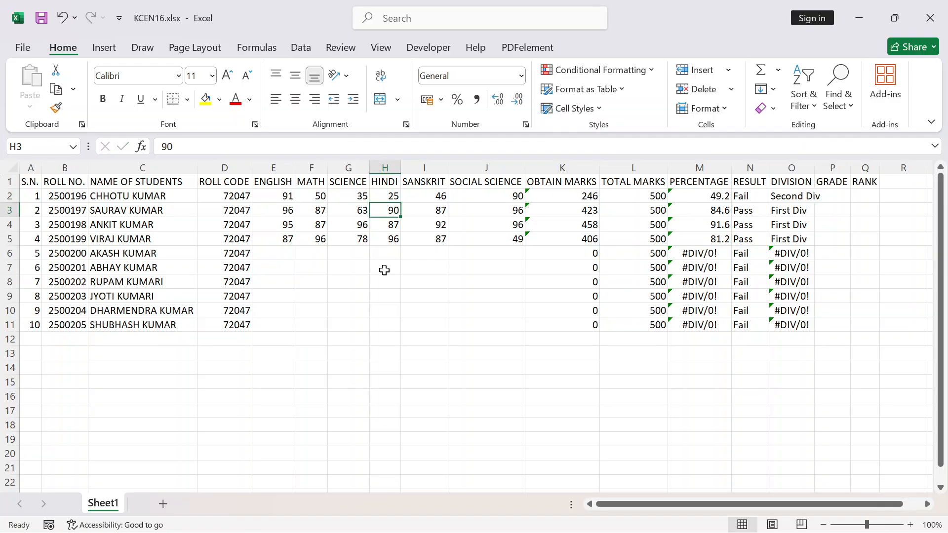
click(394, 196)
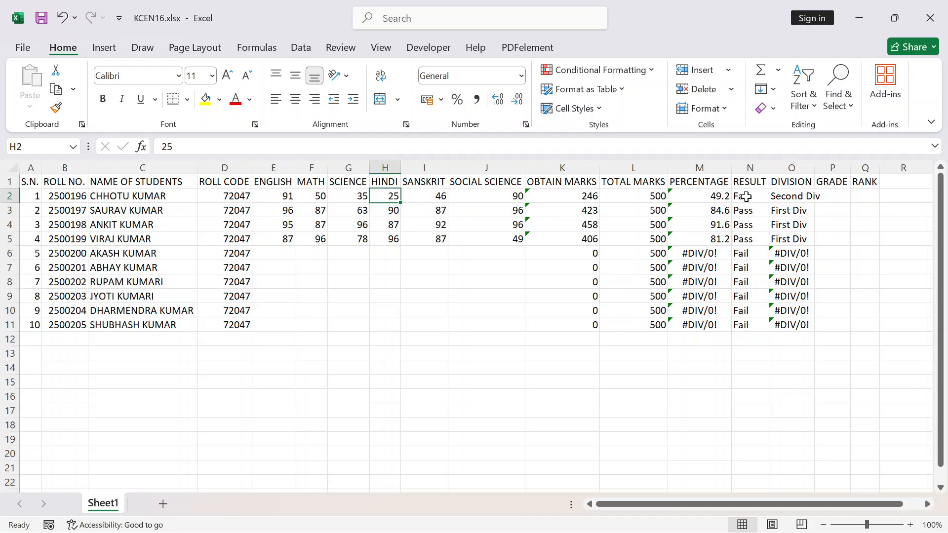
click(747, 196)
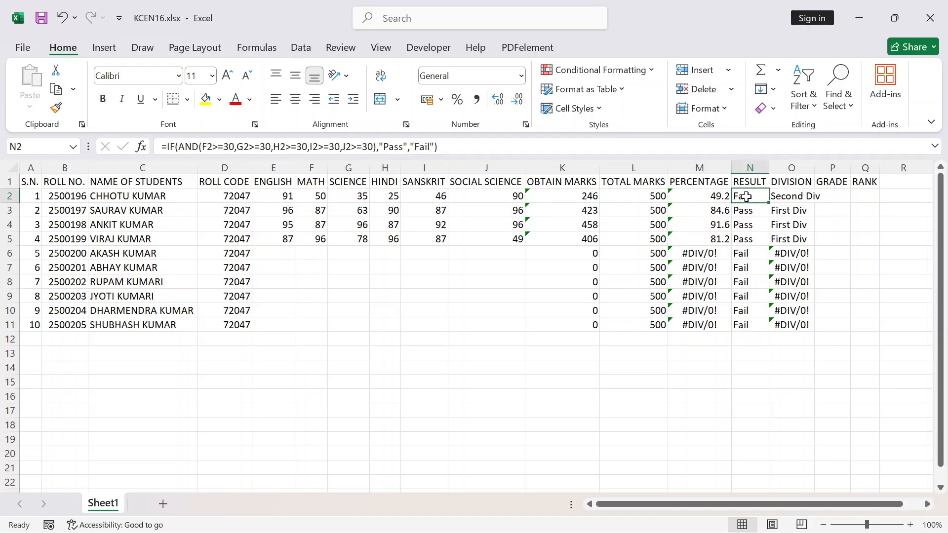
click(801, 197)
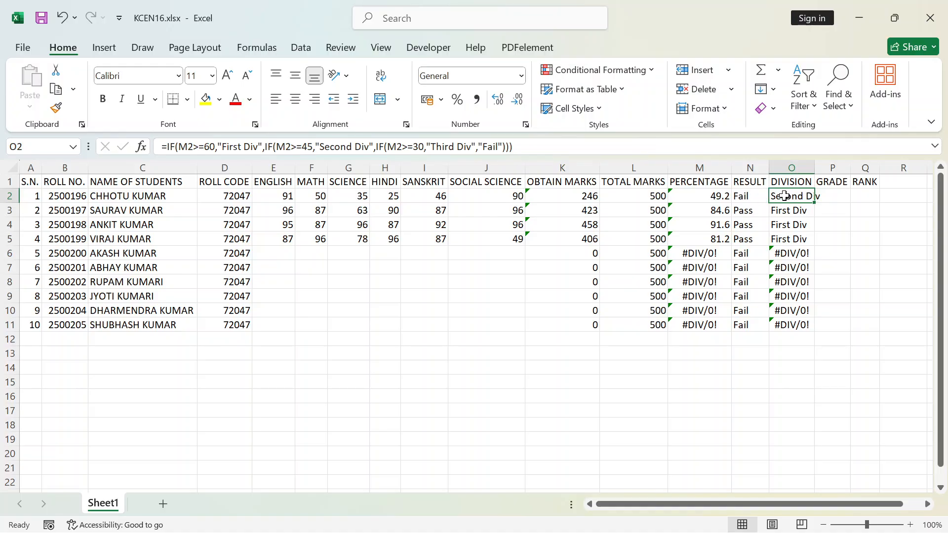
click(743, 196)
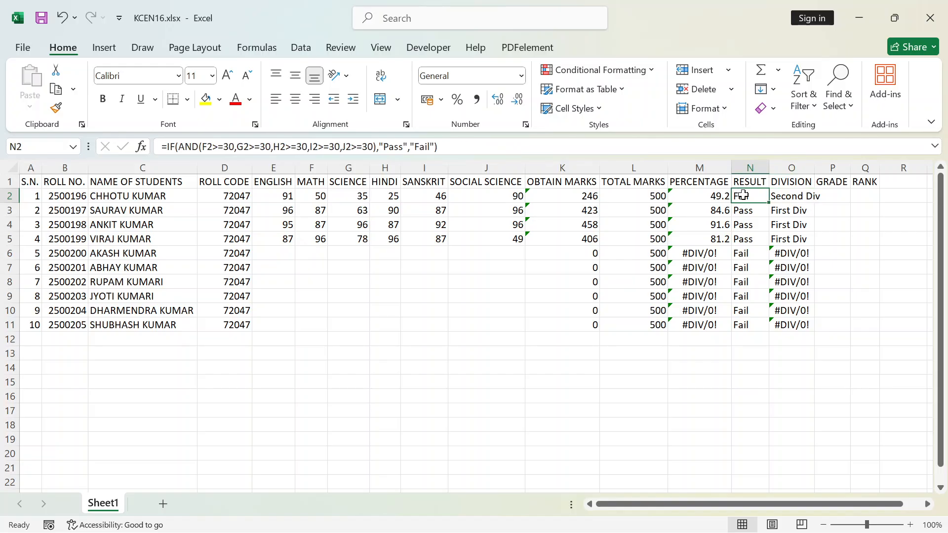
click(797, 197)
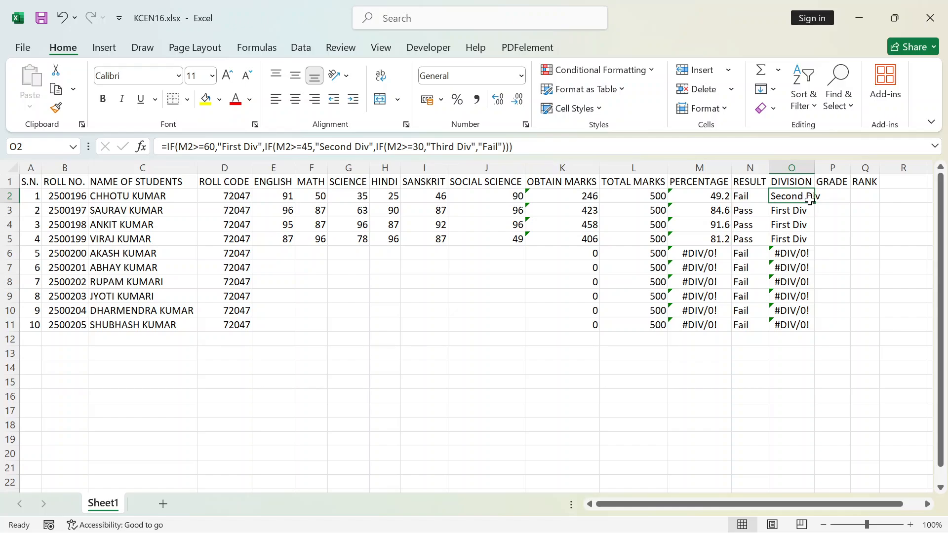
AutoFit the DIVISION column O to its contents and select the first student's GRADE cell P2
double_click(815, 167)
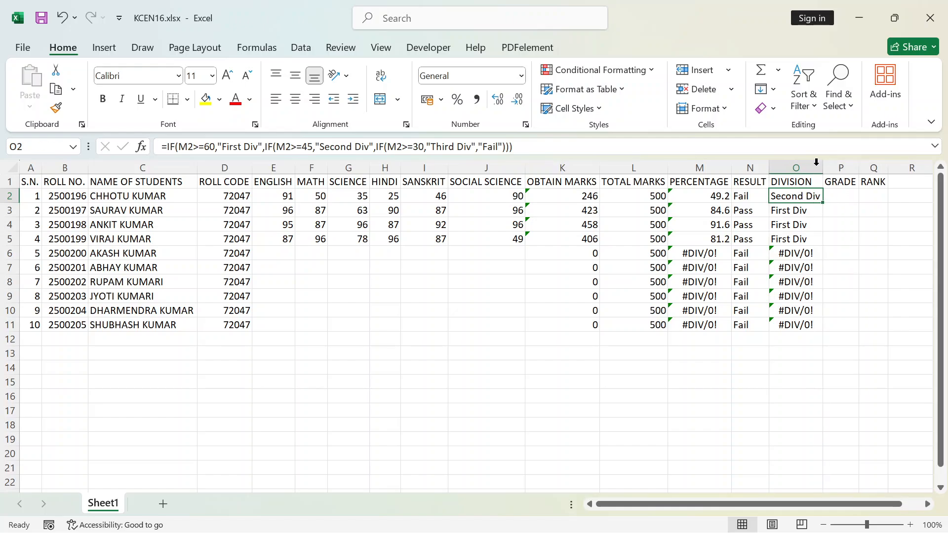
click(851, 204)
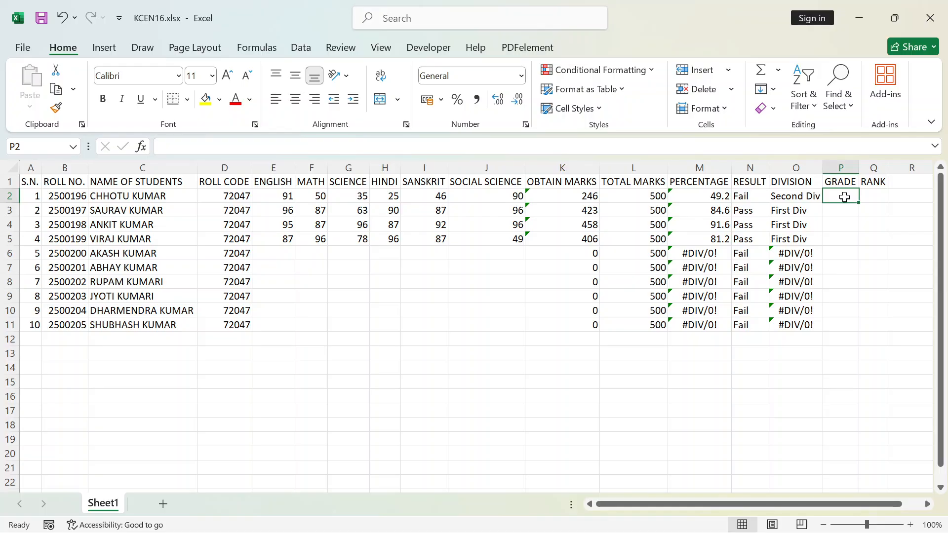
Start an IF formula in the first student's GRADE cell P2 that returns "A++" when the percentage in M2 is >=90
click(790, 198)
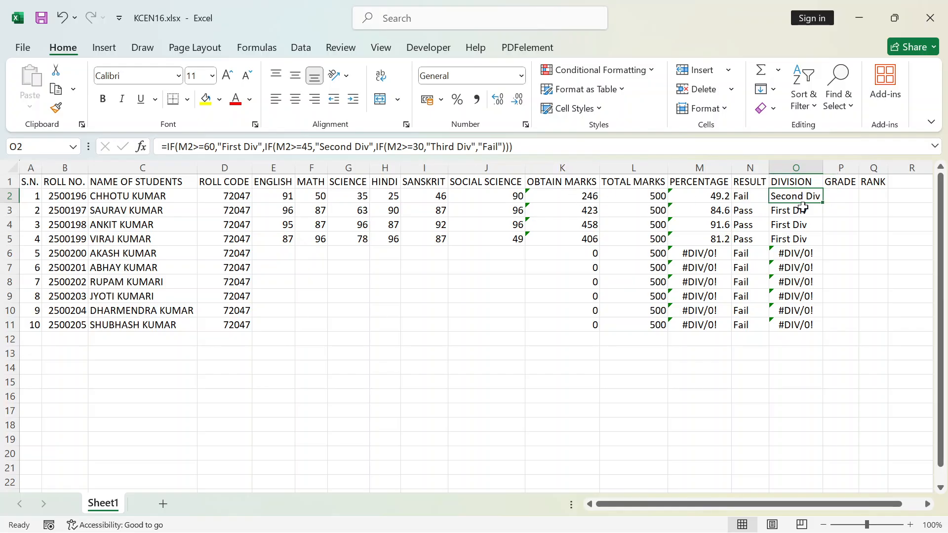
click(846, 196)
text(=)
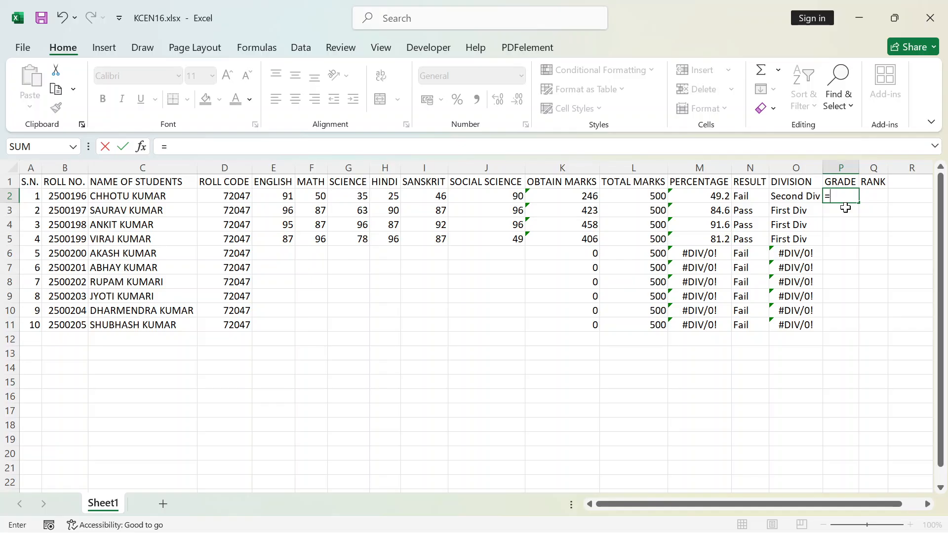
text(if)
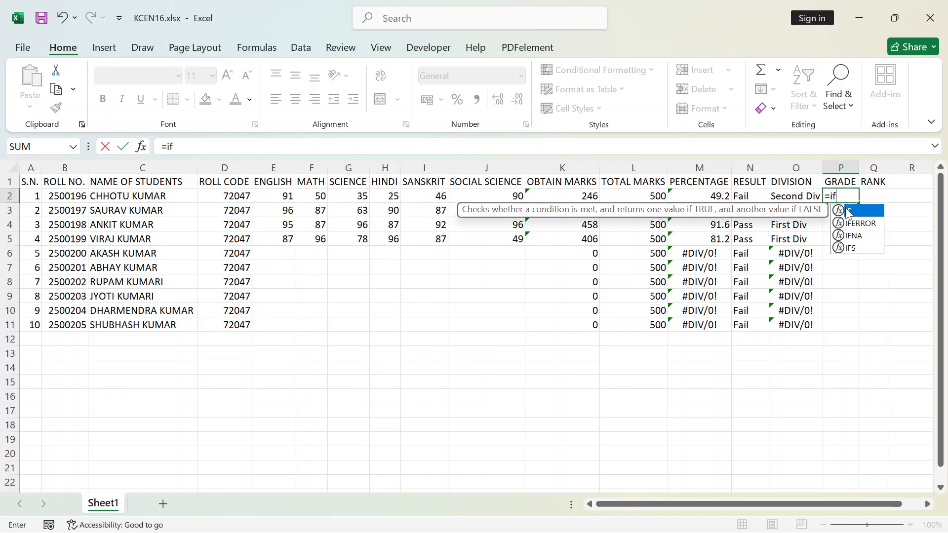
double_click(847, 212)
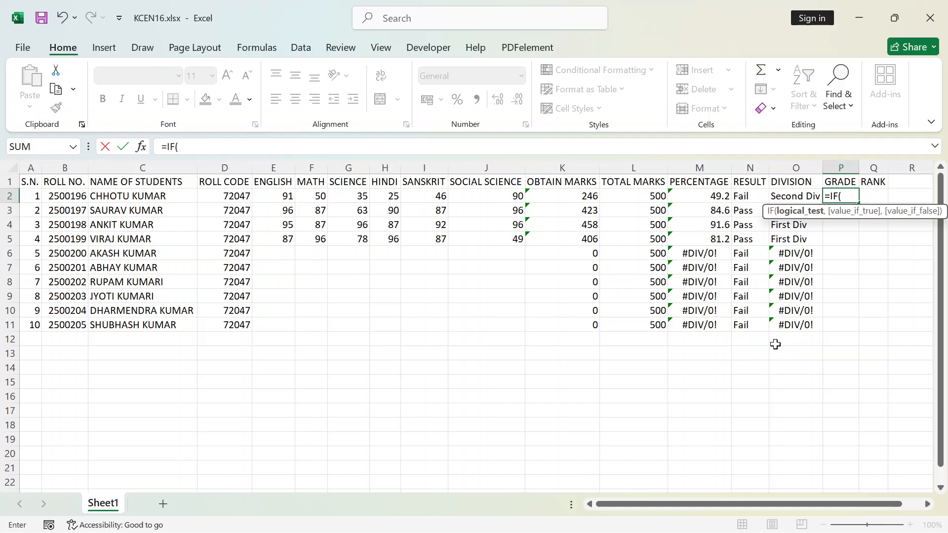
text(m2)
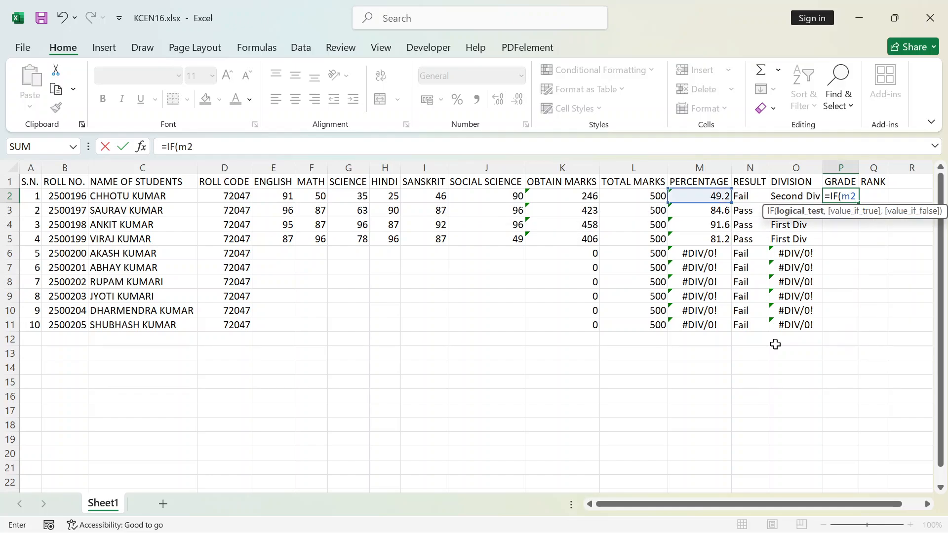
text(>=90,")
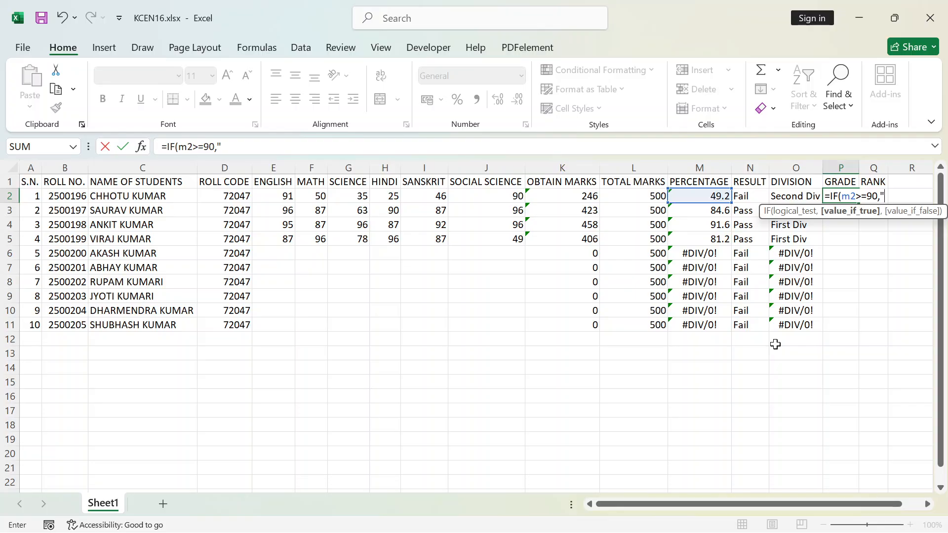
text(A)
text(++",)
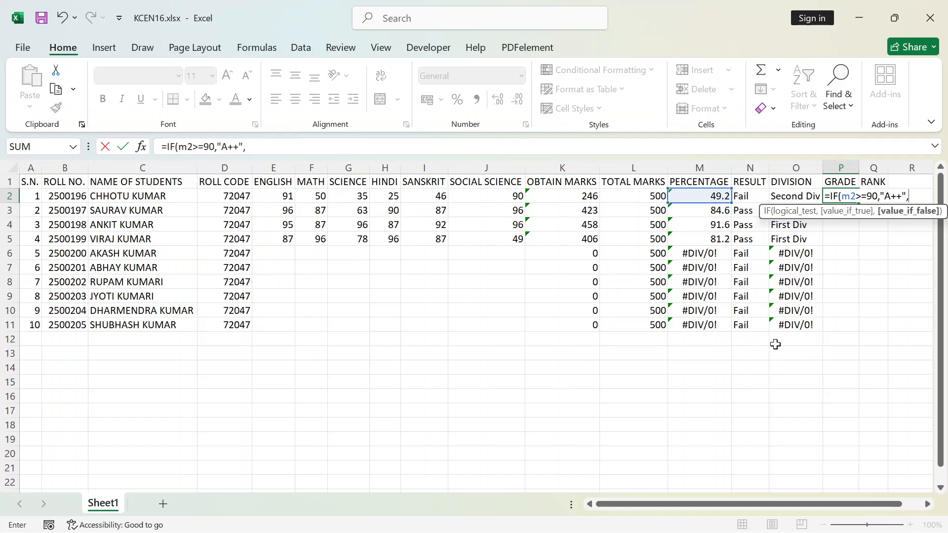
Nest a second IF in the P2 grade formula that returns "A+" when M2>=75
text(if)
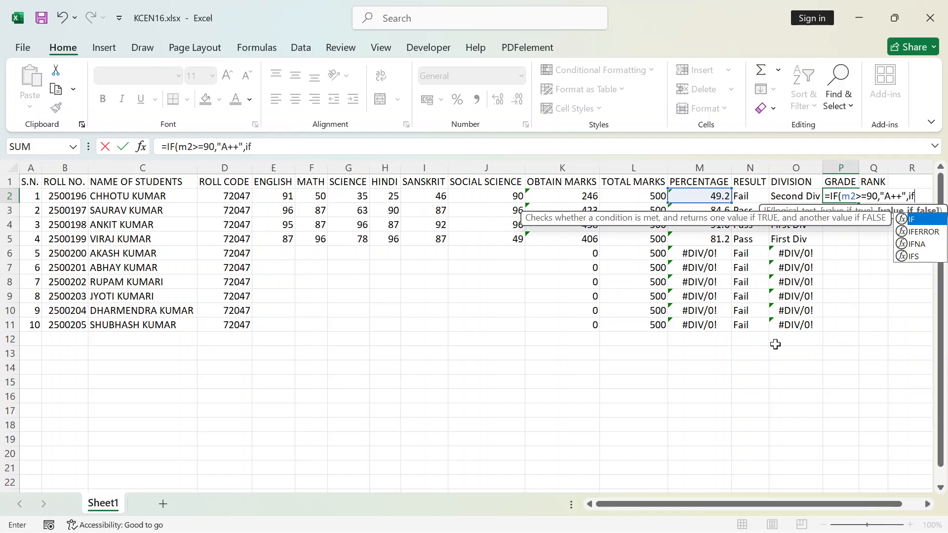
key(Tab)
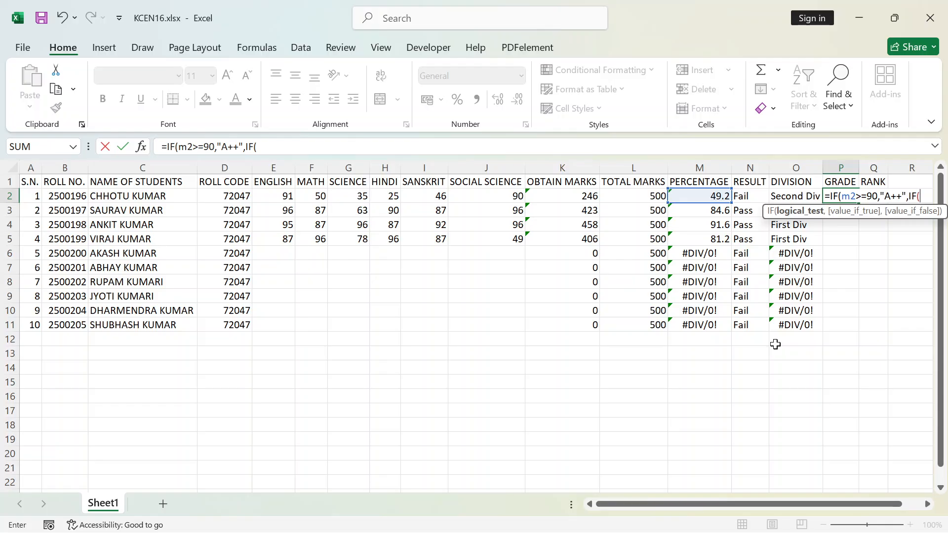
text(m2>)
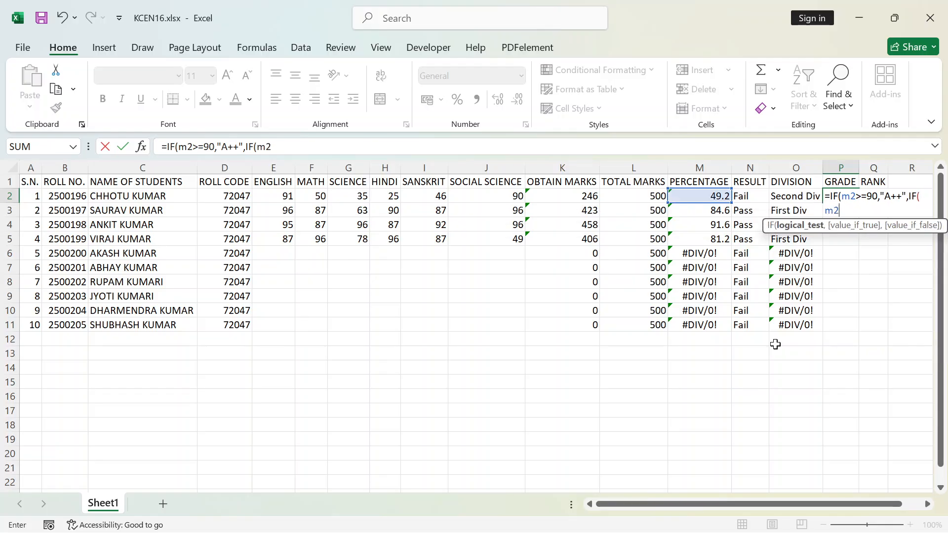
text(=75,)
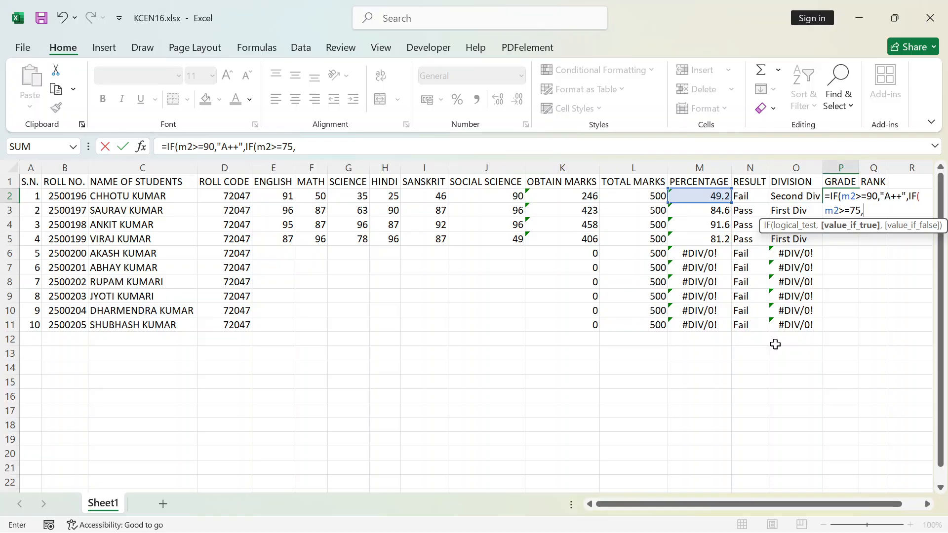
text("A+",if)
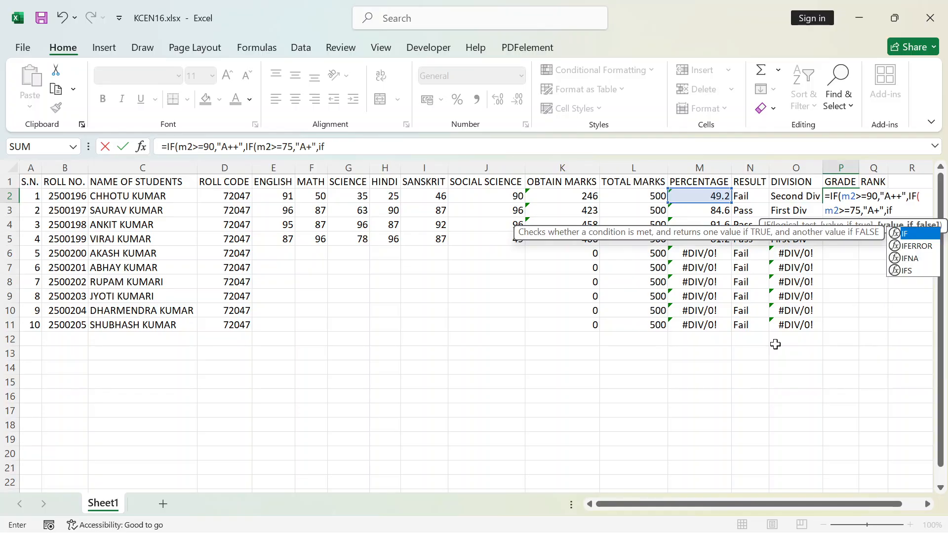
Nest a third IF in the P2 grade formula that returns "A" when M2>=60
key(Tab)
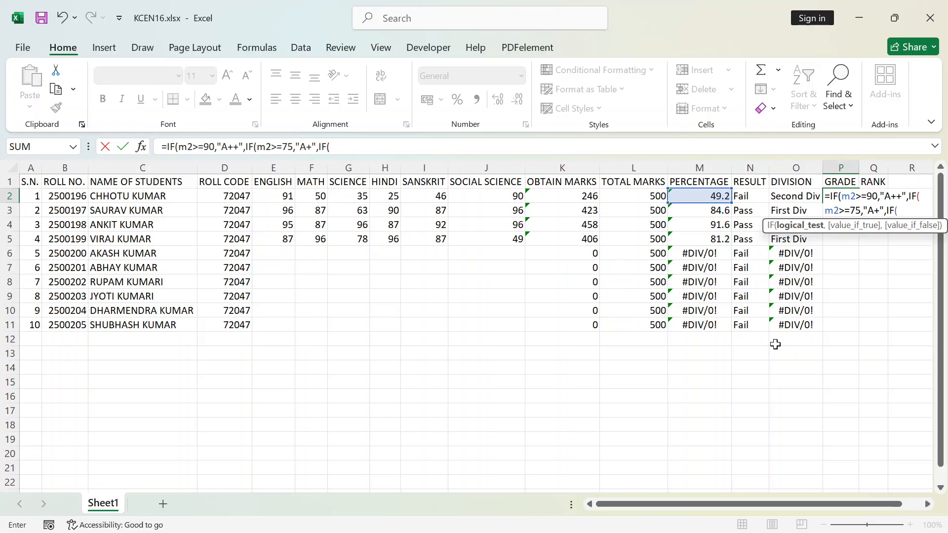
text(m2>)
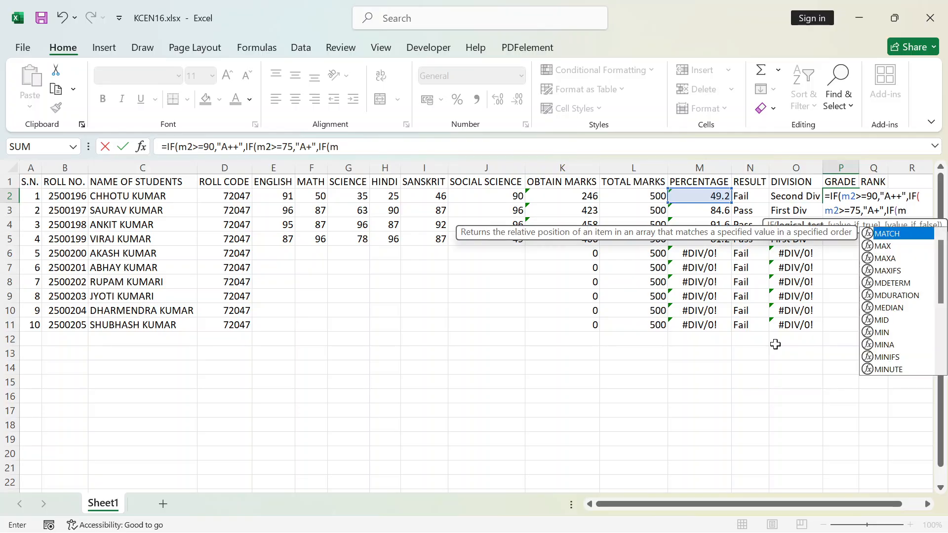
text(=)
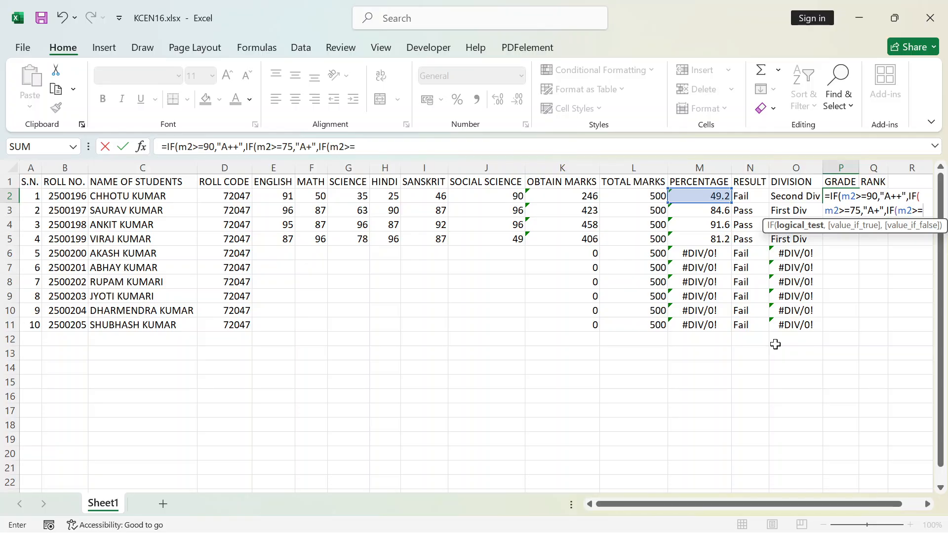
text(60)
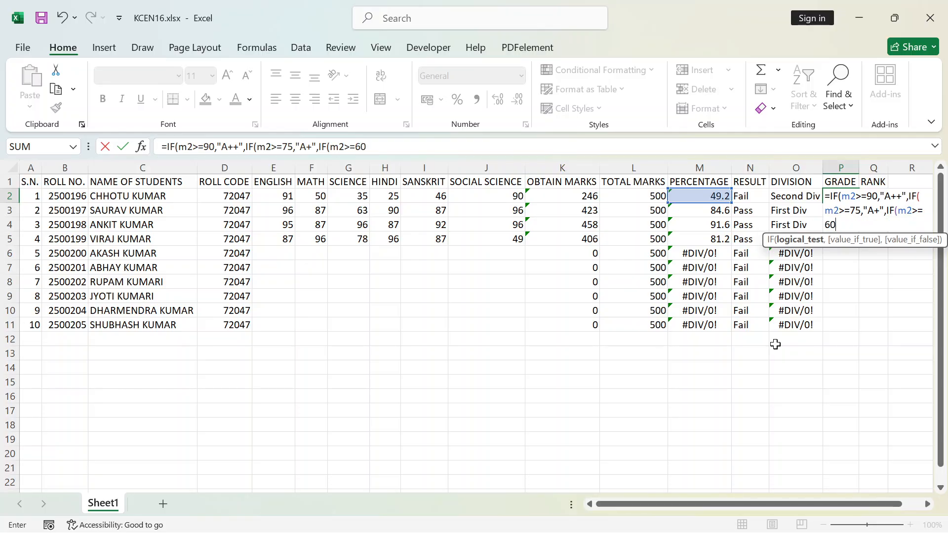
text(,"A)
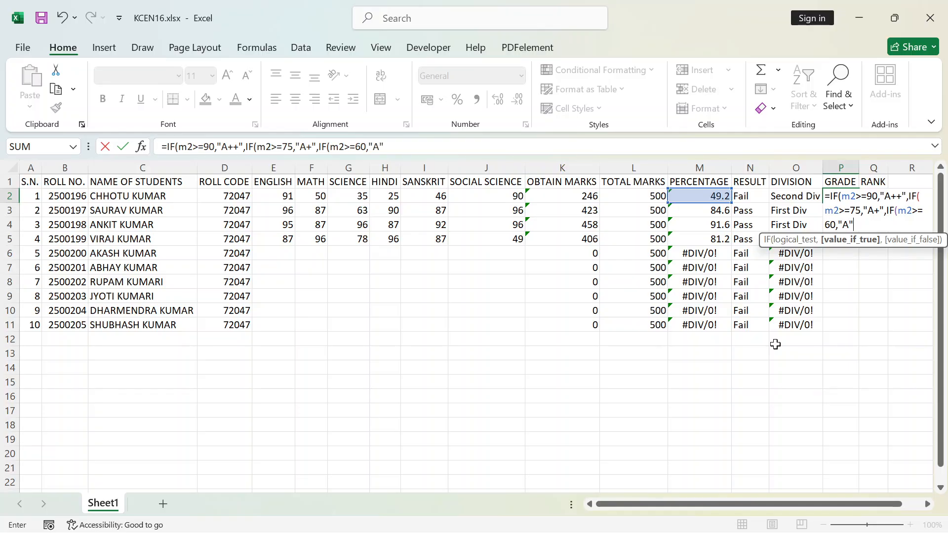
text(",)
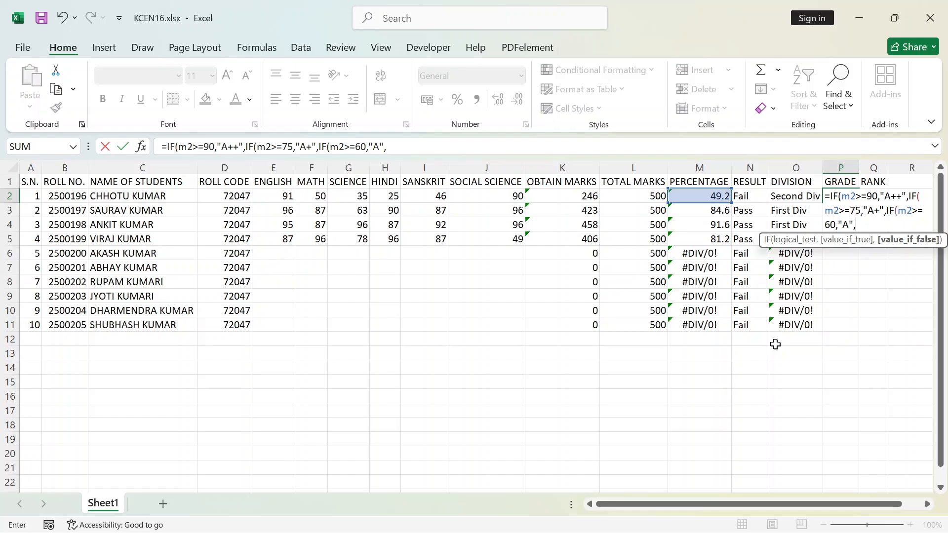
text(if)
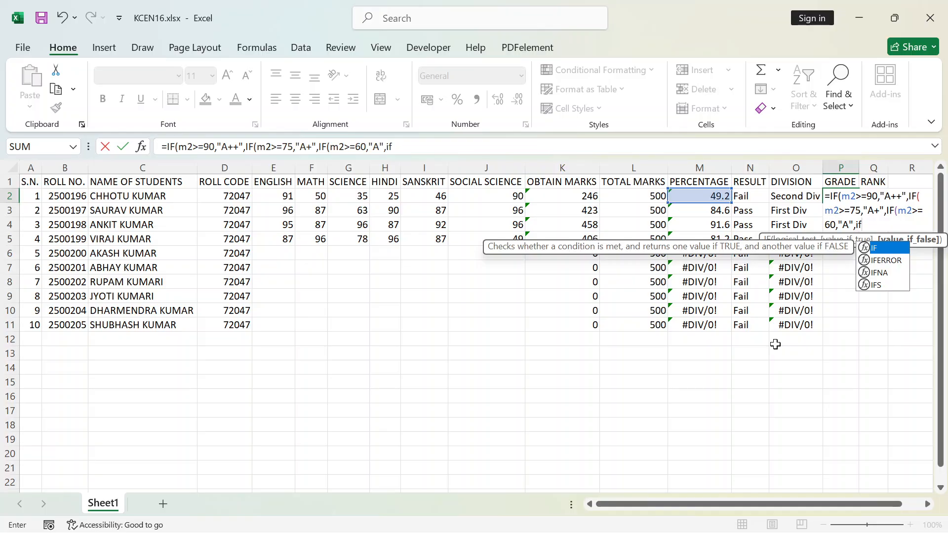
Nest a fourth IF in the P2 grade formula that returns "B" when M2>=45
key(Tab)
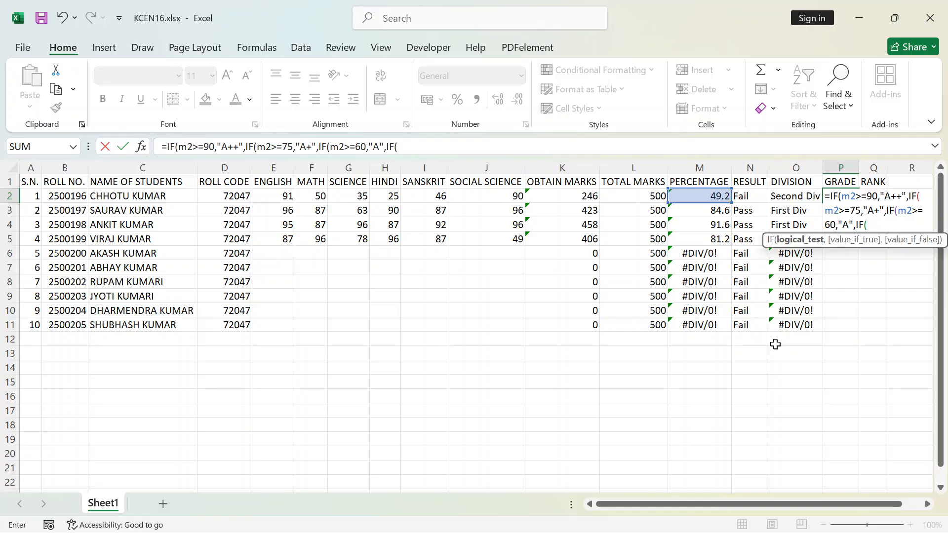
text(m)
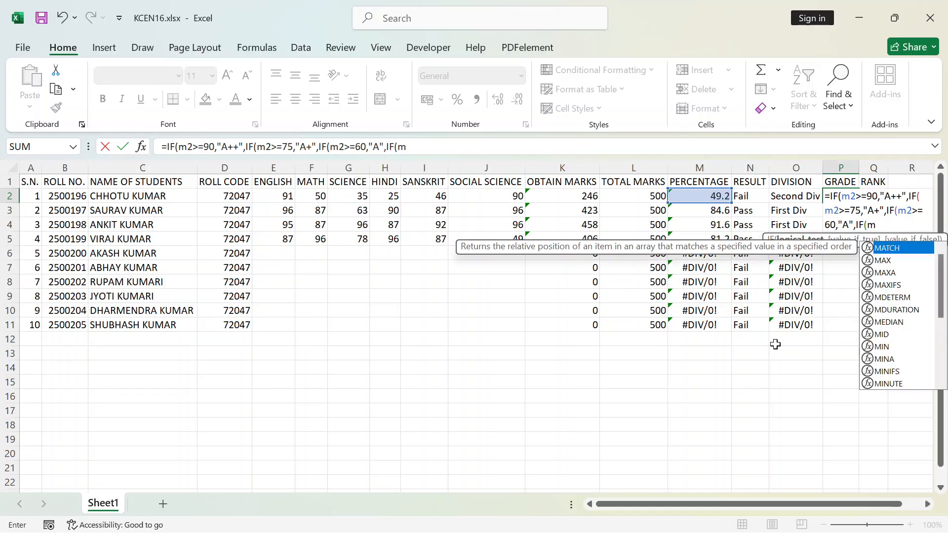
text(2.)
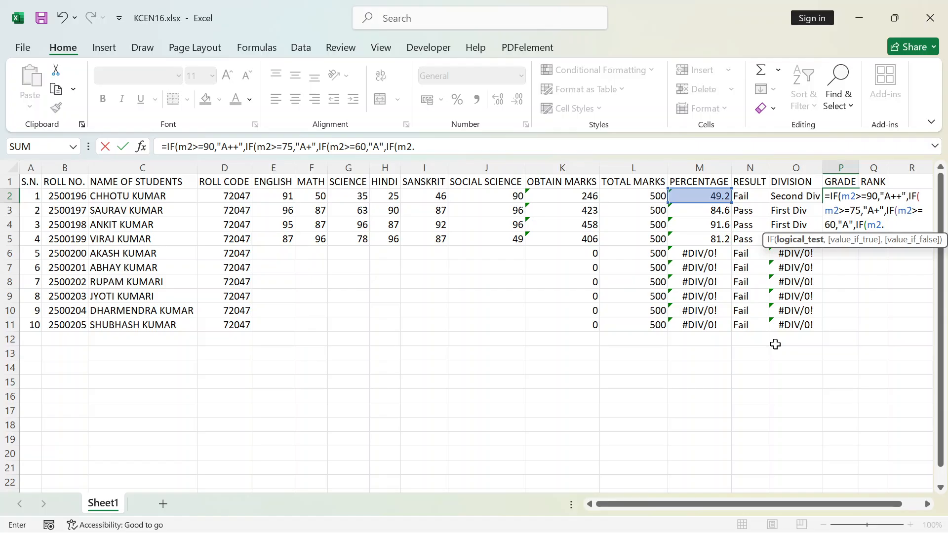
key(BackSpace)
text(>=45,")
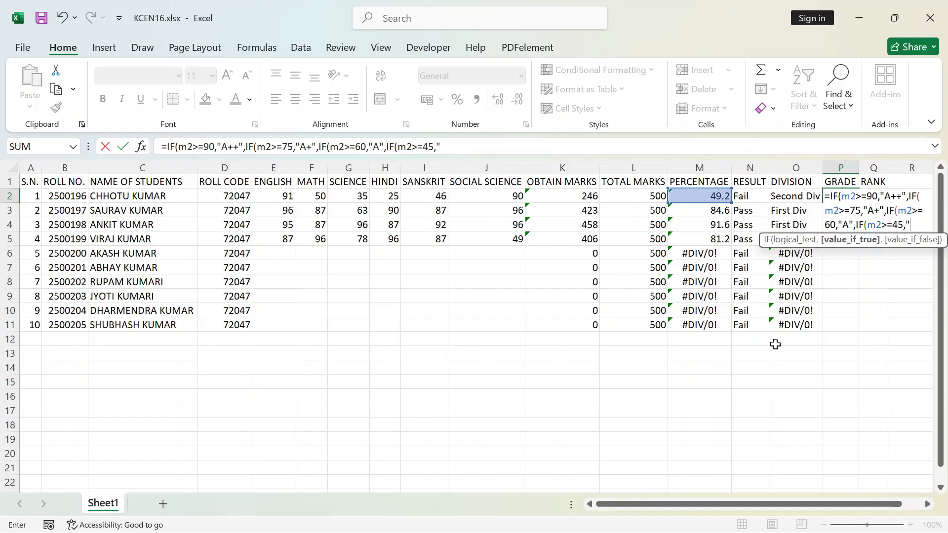
text(B",if)
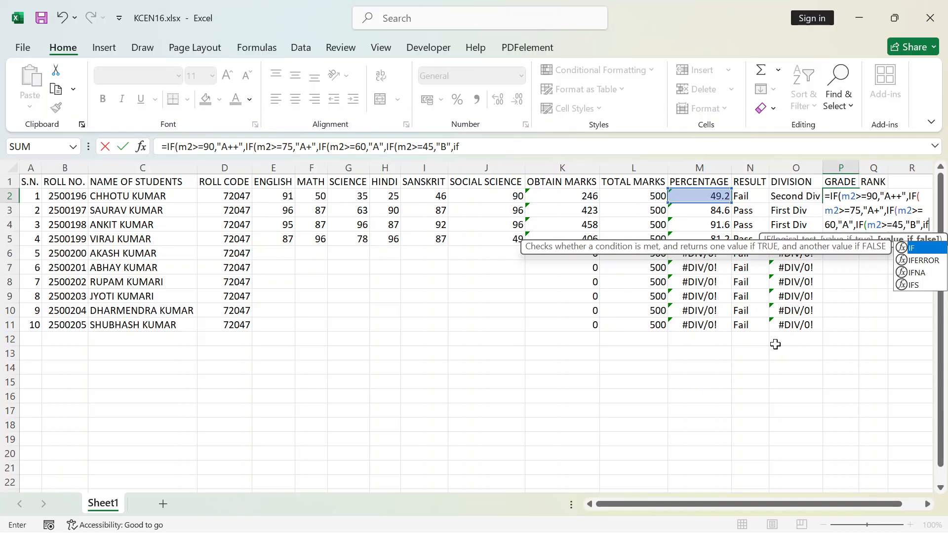
Nest a fifth IF in the P2 grade formula that returns "C" when M2>=30
key(Tab)
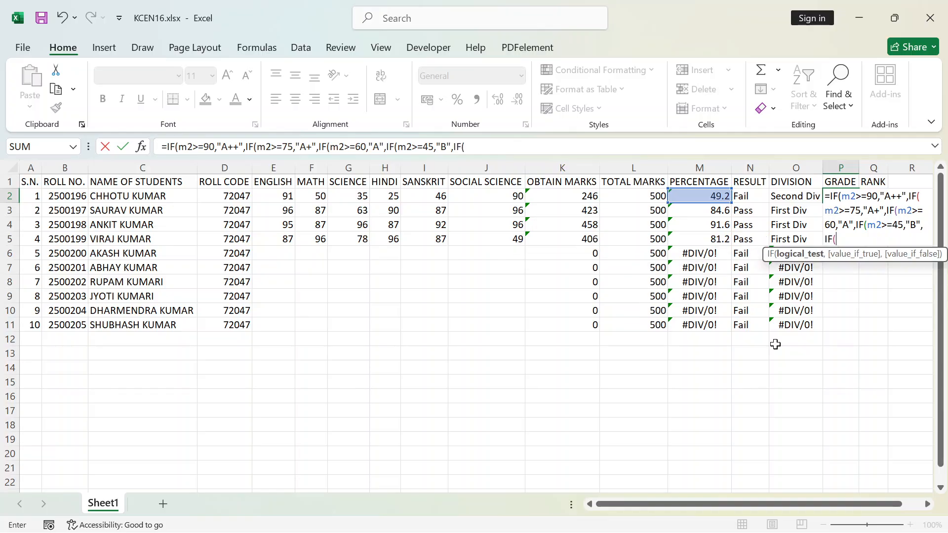
text(m)
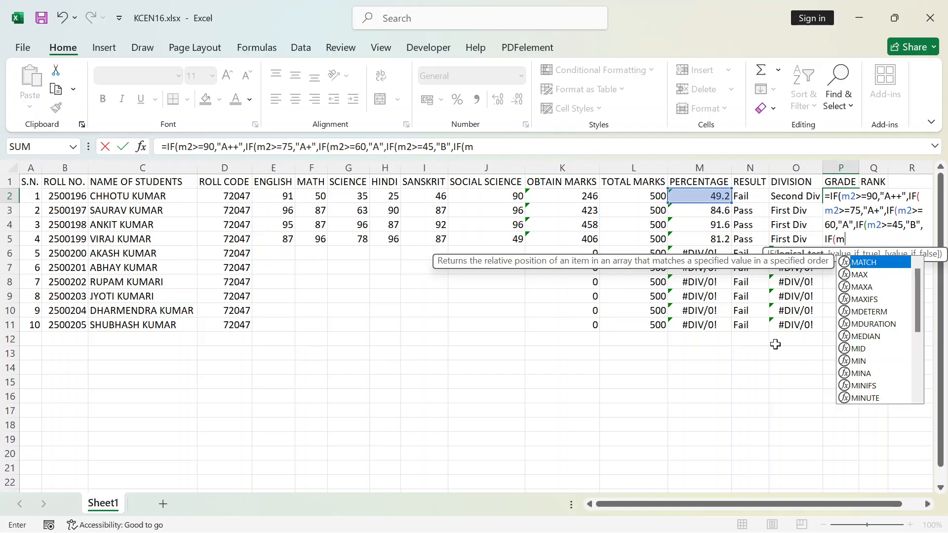
text(2)
text(>=)
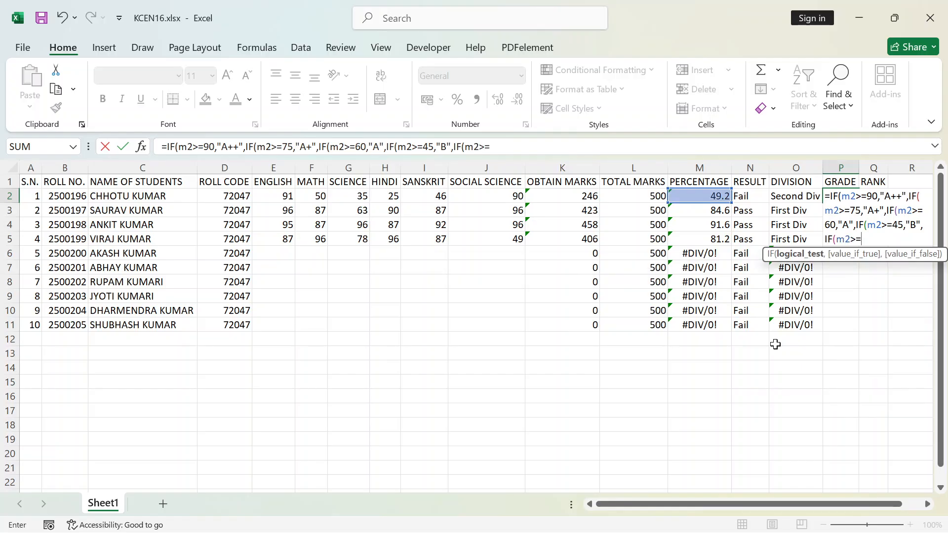
text(30,)
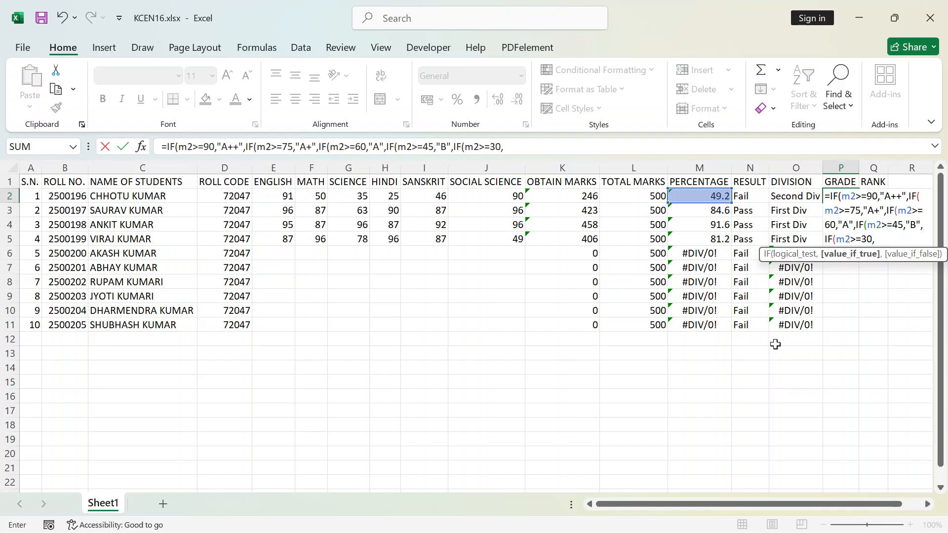
text("C",)
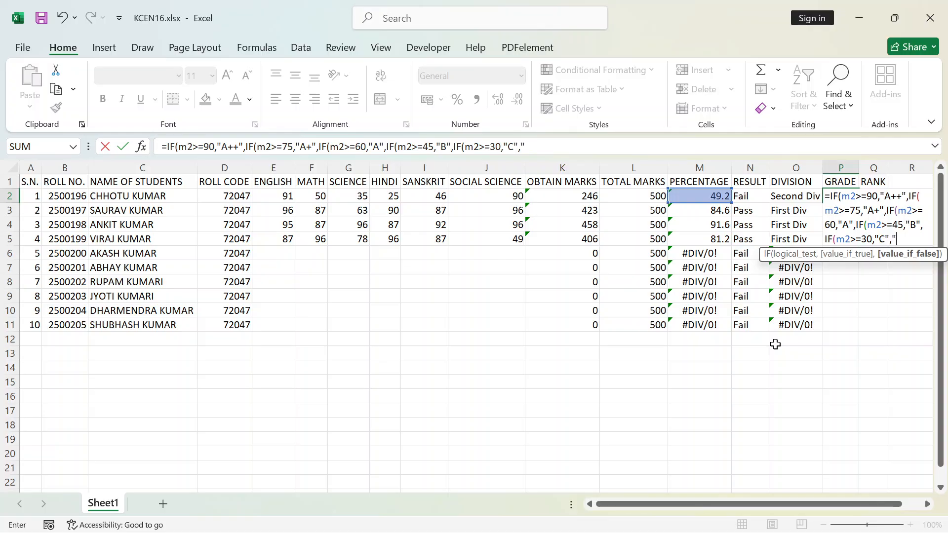
Finish the P2 grade formula with "Fail" as the fallback value, close all five IFs and enter it
text(Fail")
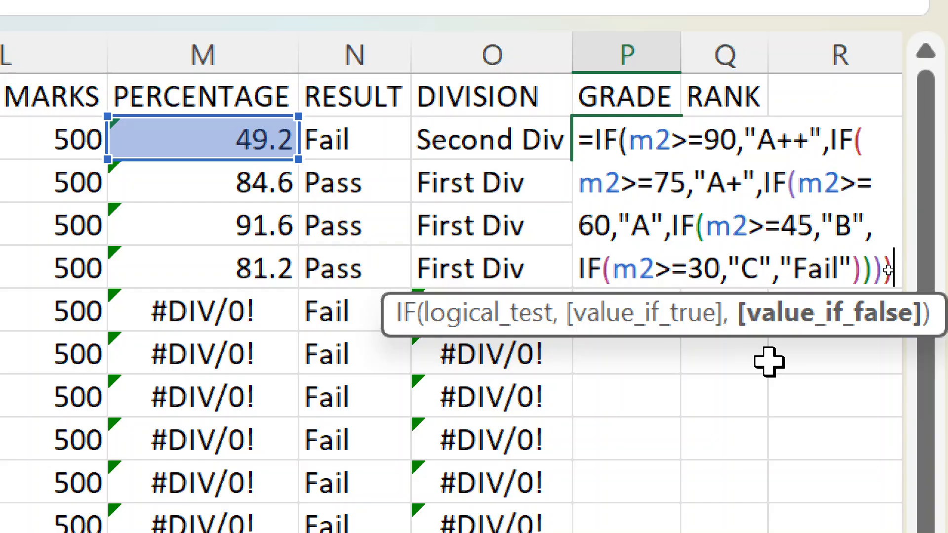
text())
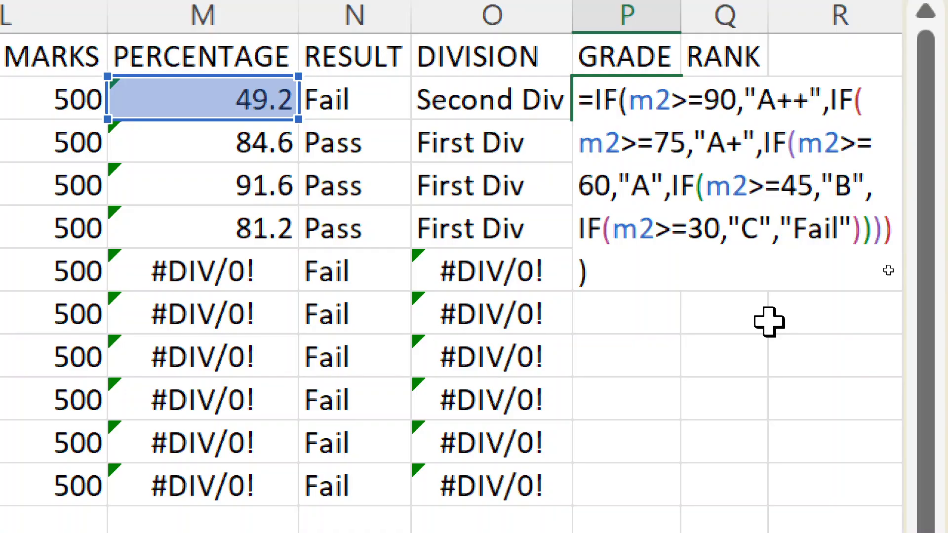
key(Return)
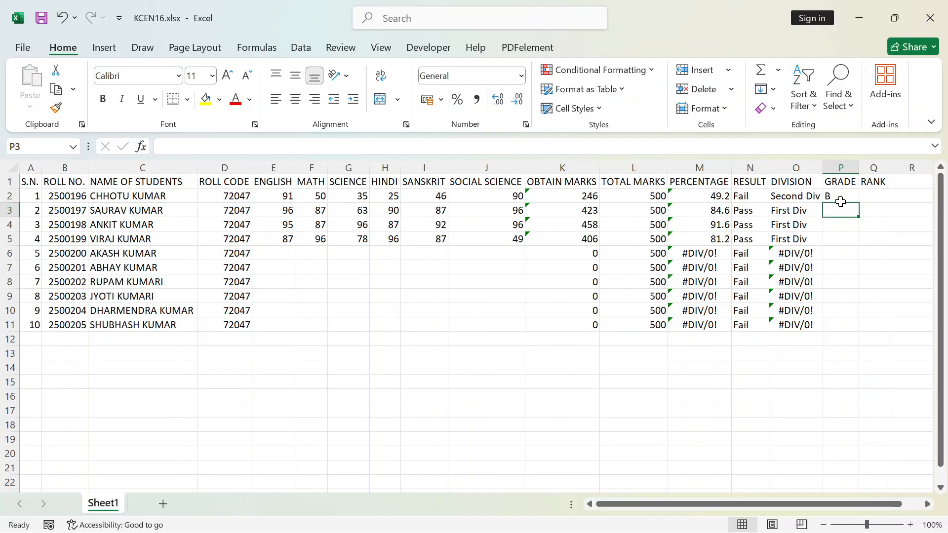
Fill the grade formula from P2 down to P11 and select the grades of the first four students, P2:P5
click(839, 194)
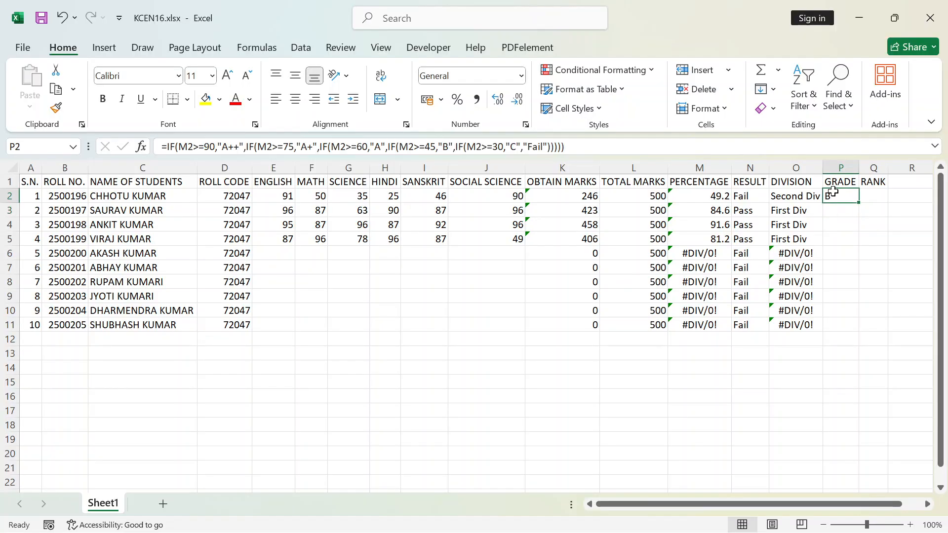
double_click(860, 203)
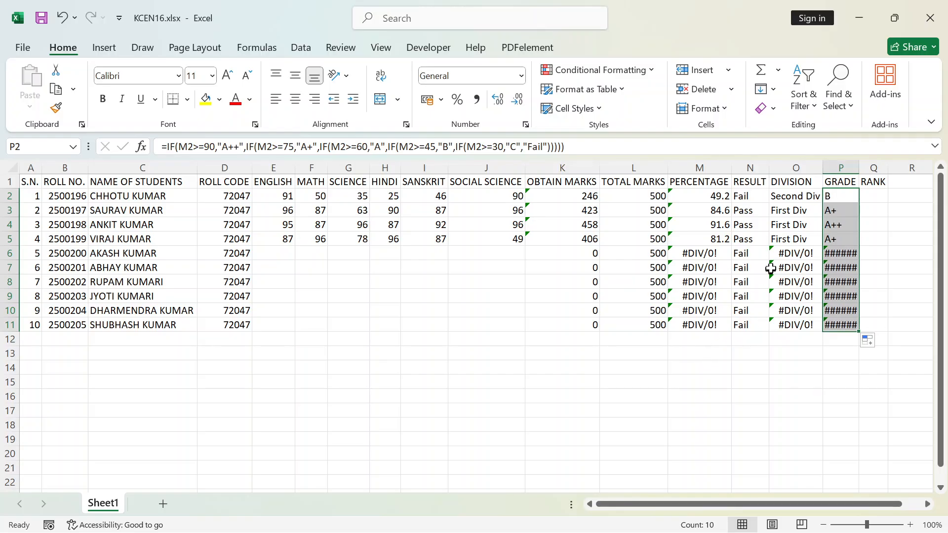
drag(835, 195, 842, 238)
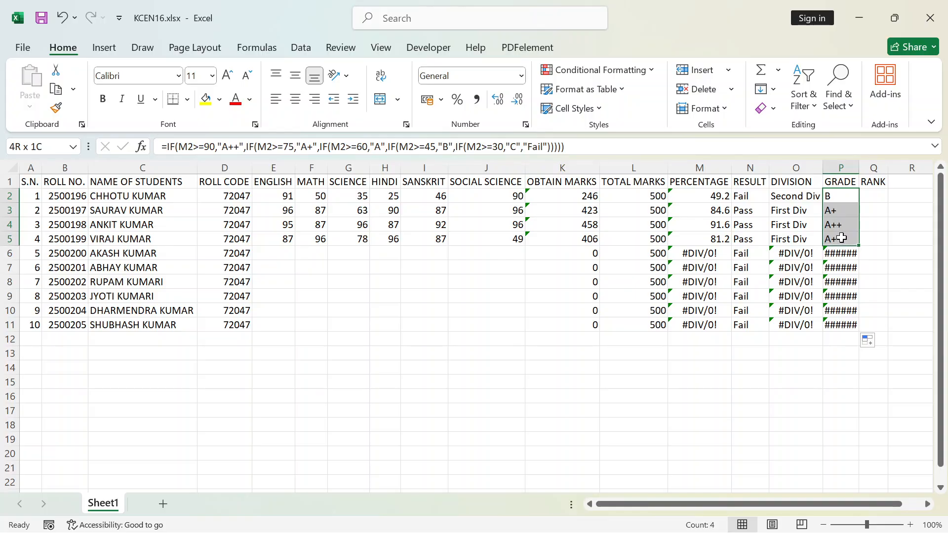
Start a RANK formula in Q2 with the first student's obtained marks, K2, as the number to rank
click(672, 396)
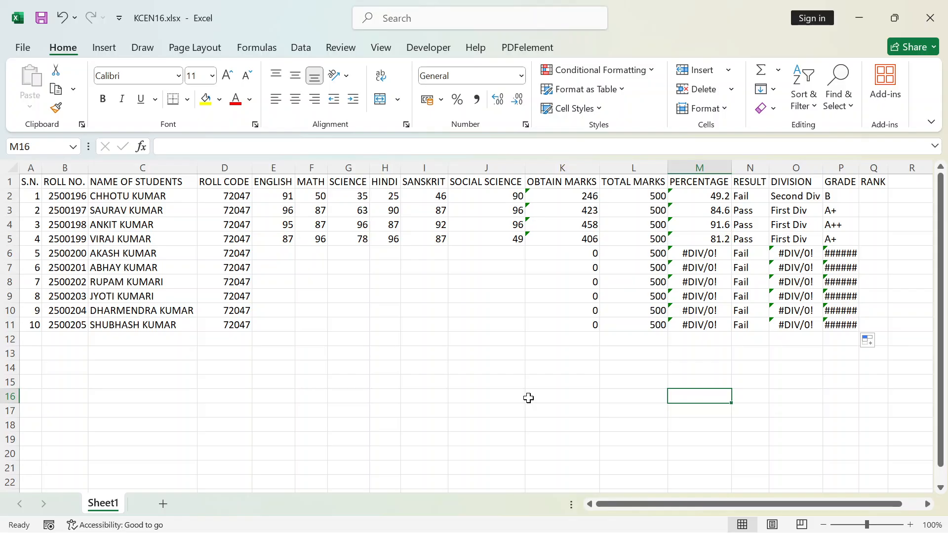
click(869, 194)
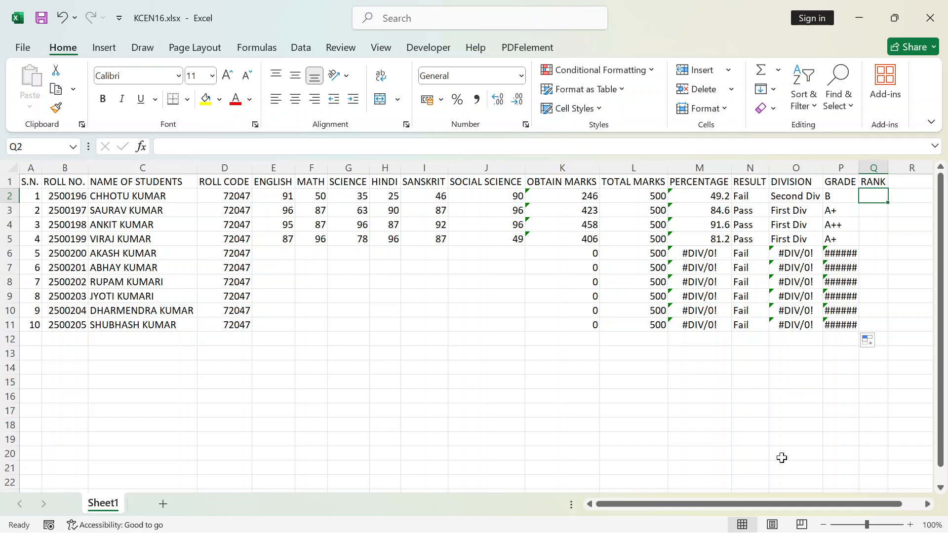
mouse_move(915, 532)
text(=)
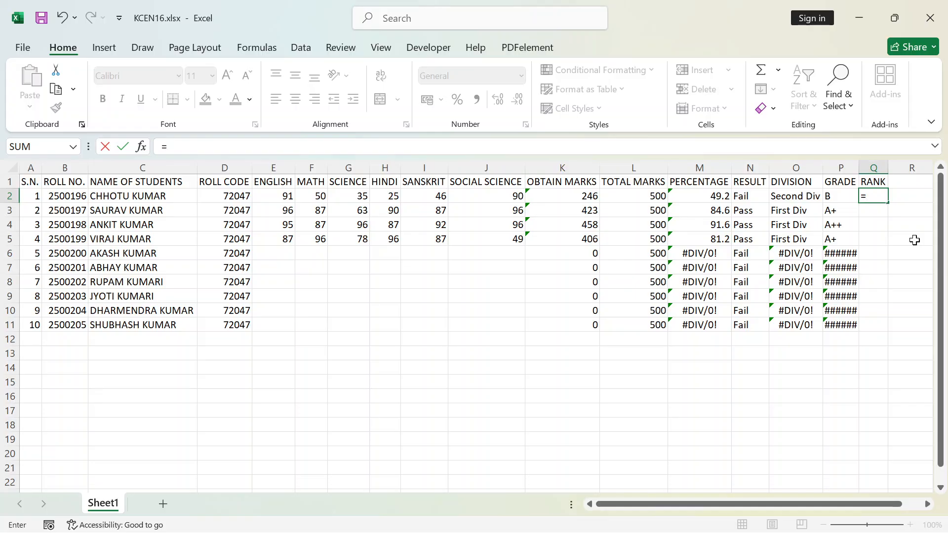
text(rank)
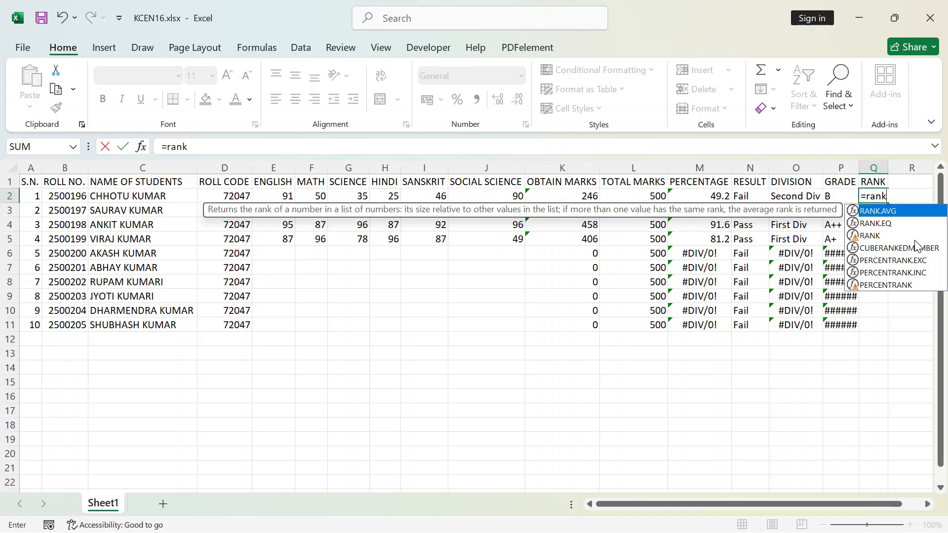
text(()
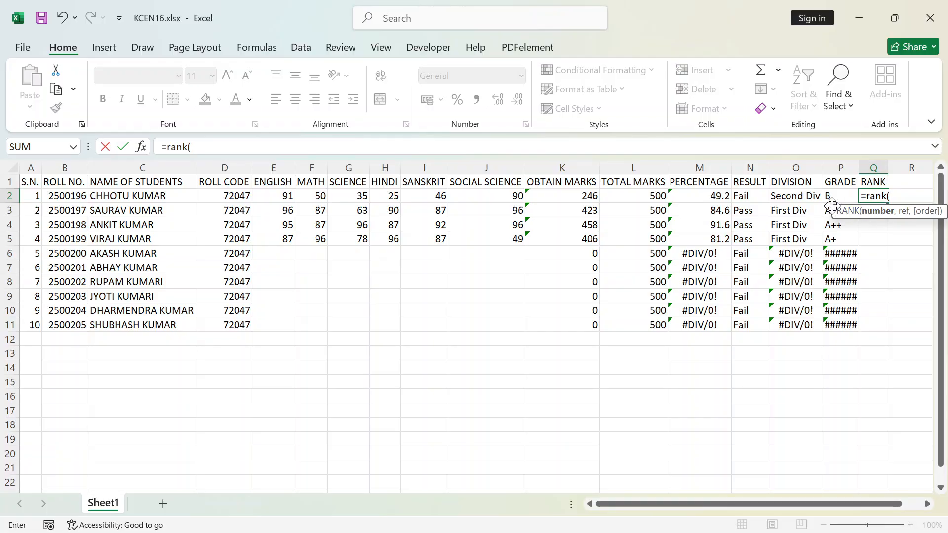
drag(832, 205, 638, 269)
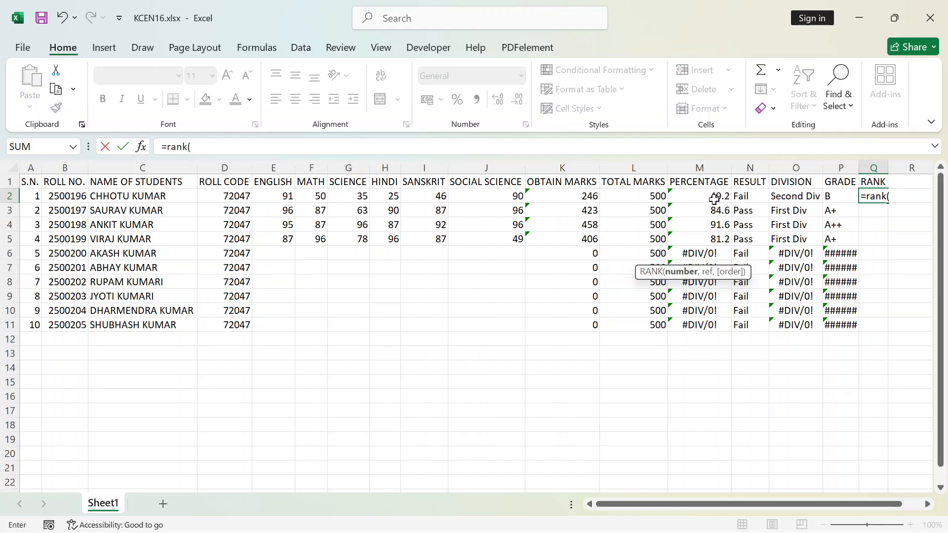
click(581, 198)
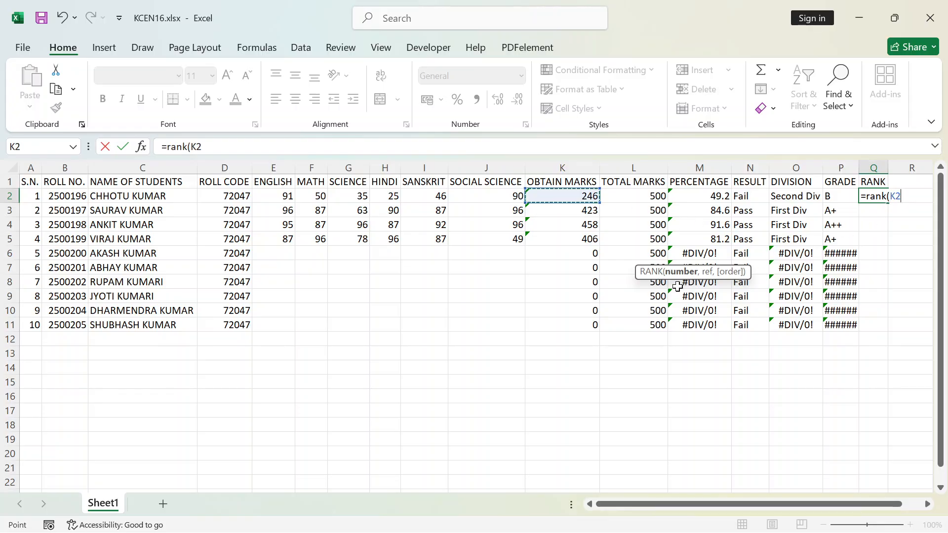
text(,)
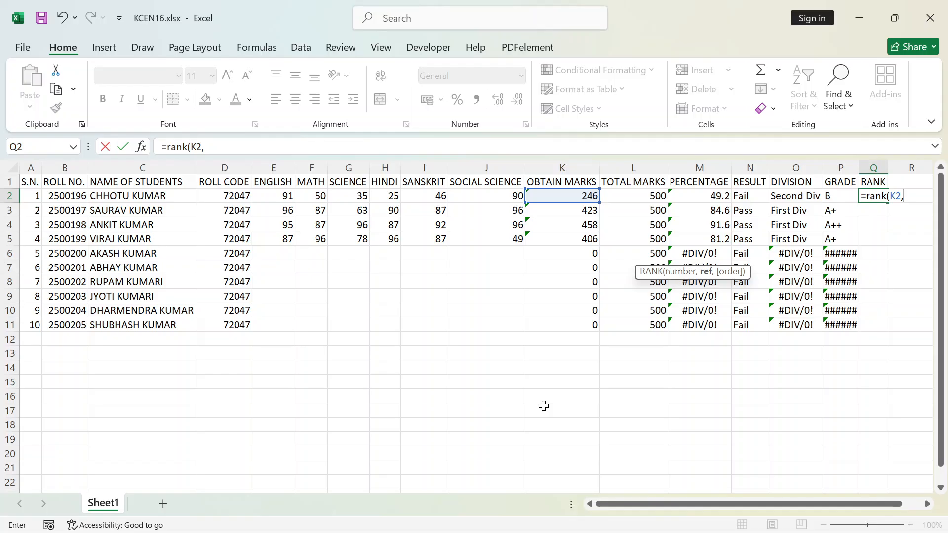
Set the reference range of the Q2 RANK formula to K2:K5000
text(k2)
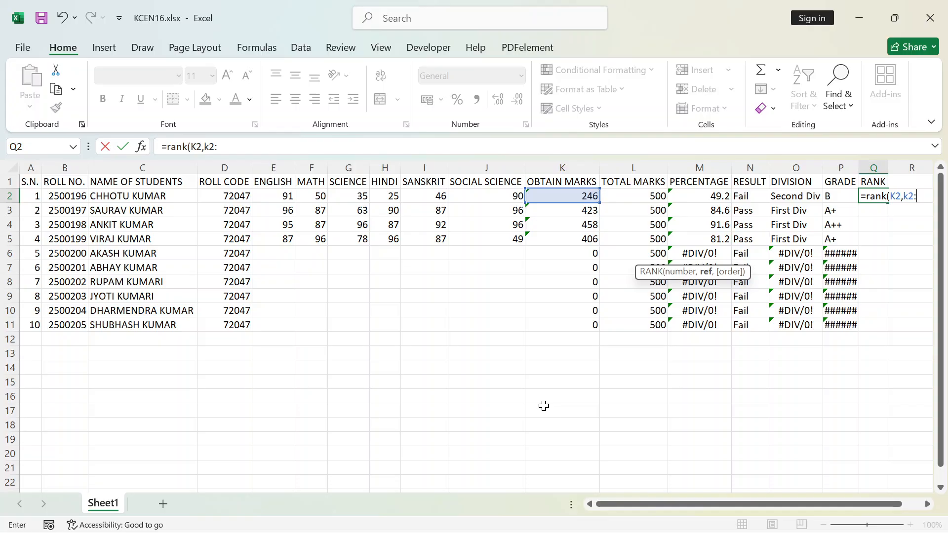
text(:k)
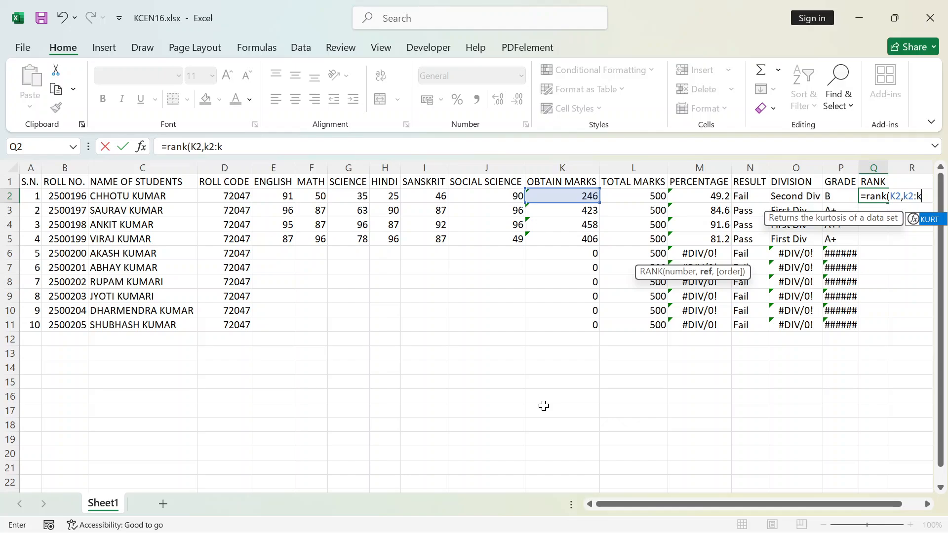
text(500)
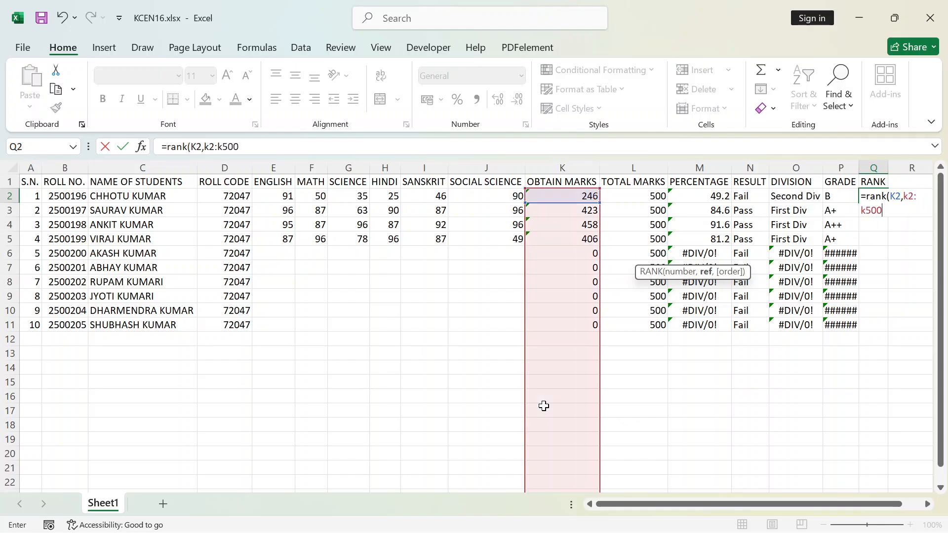
text(0)
scroll(548, 422, down, 15)
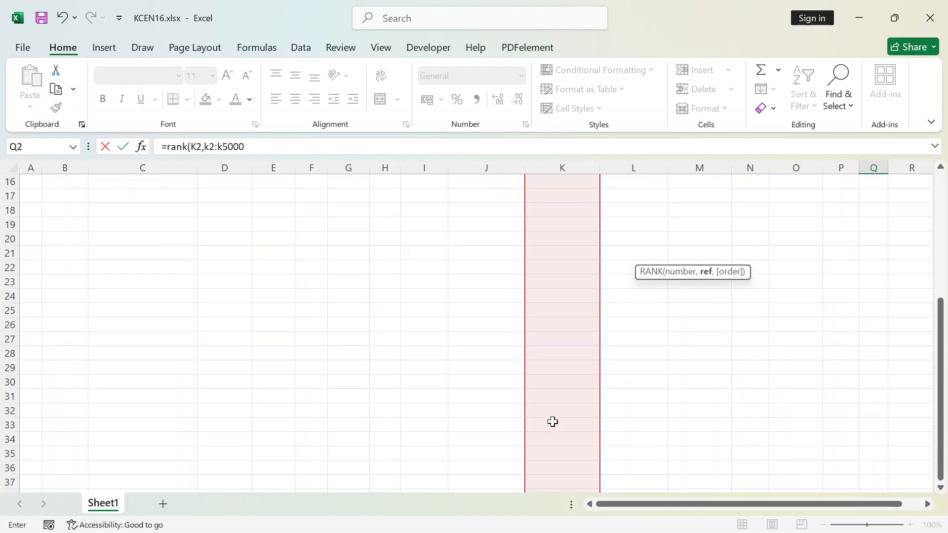
scroll(553, 422, up, 15)
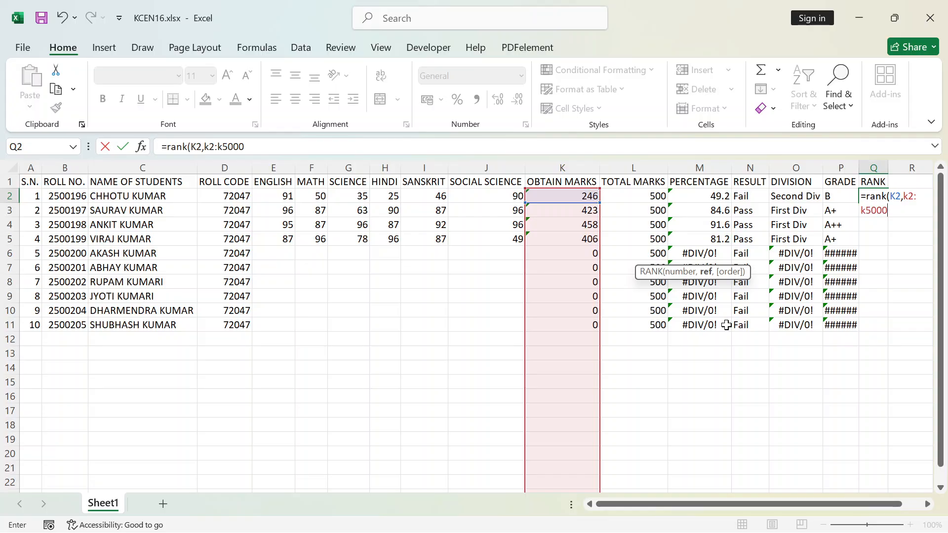
Finish the Q2 RANK formula with order 0 for descending, close the parenthesis and enter it
text(,)
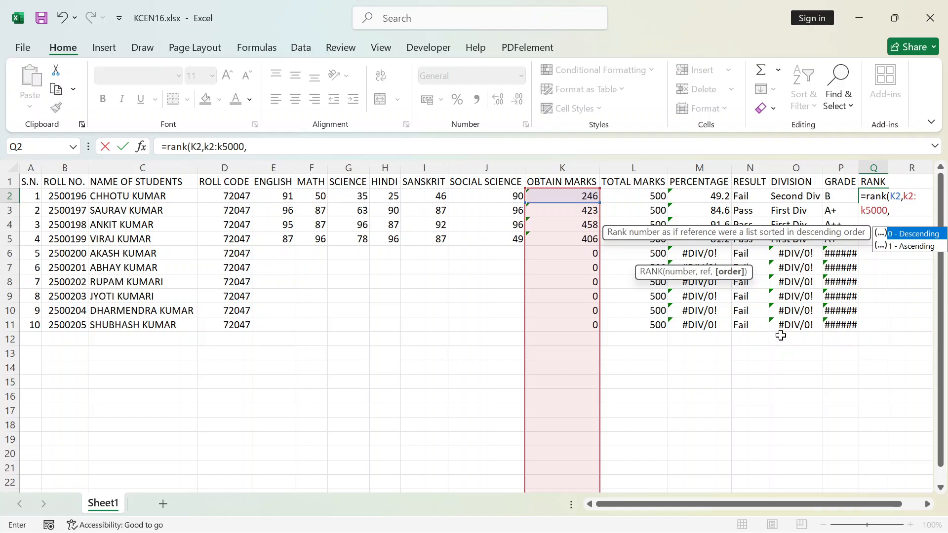
text(0)
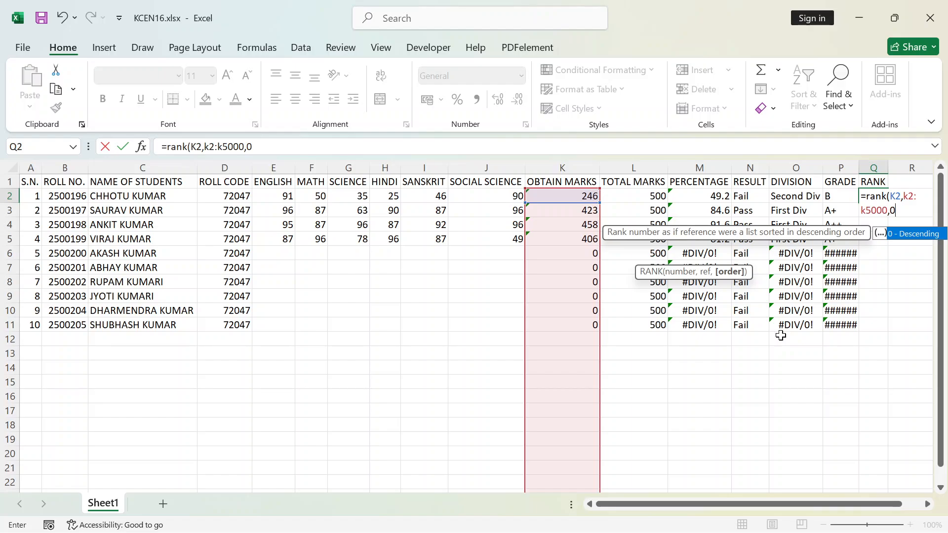
text())
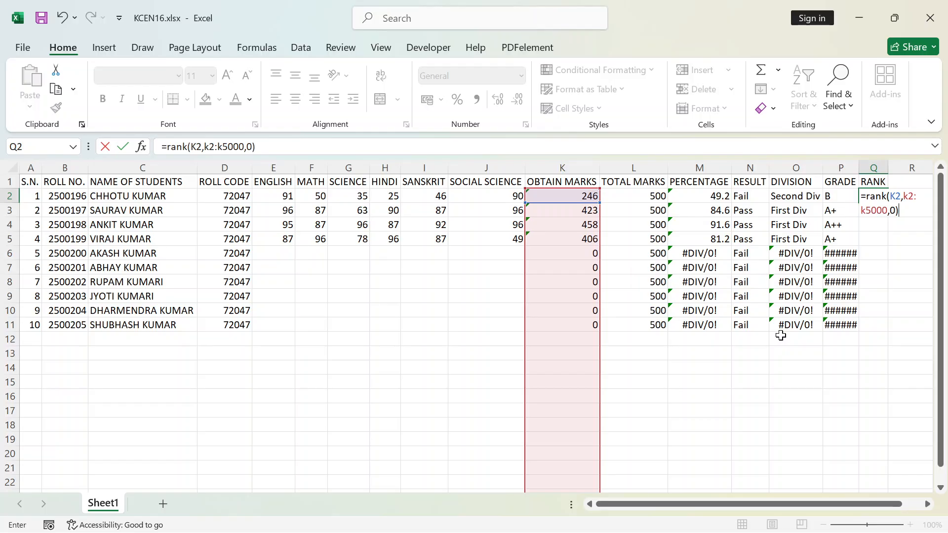
key(Return)
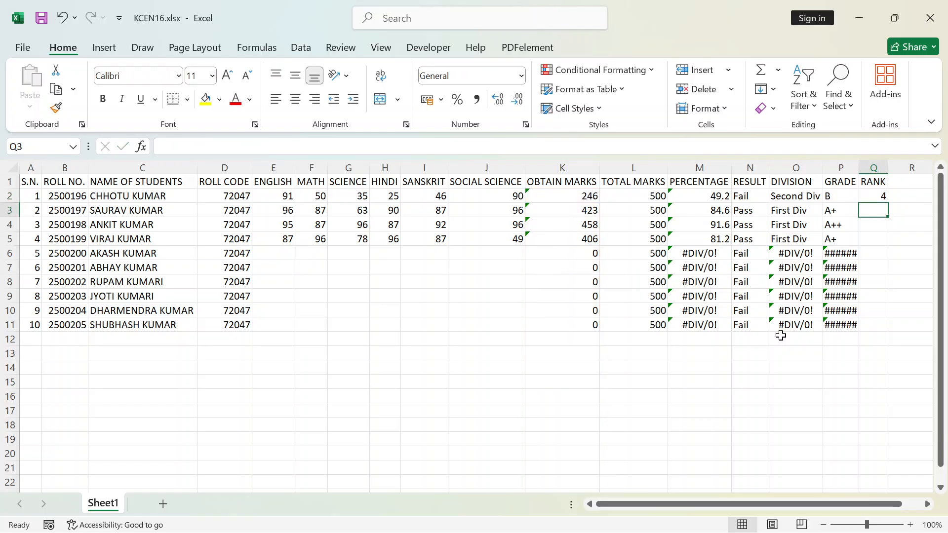
Fill the rank formula from Q2 down to Q11
click(588, 197)
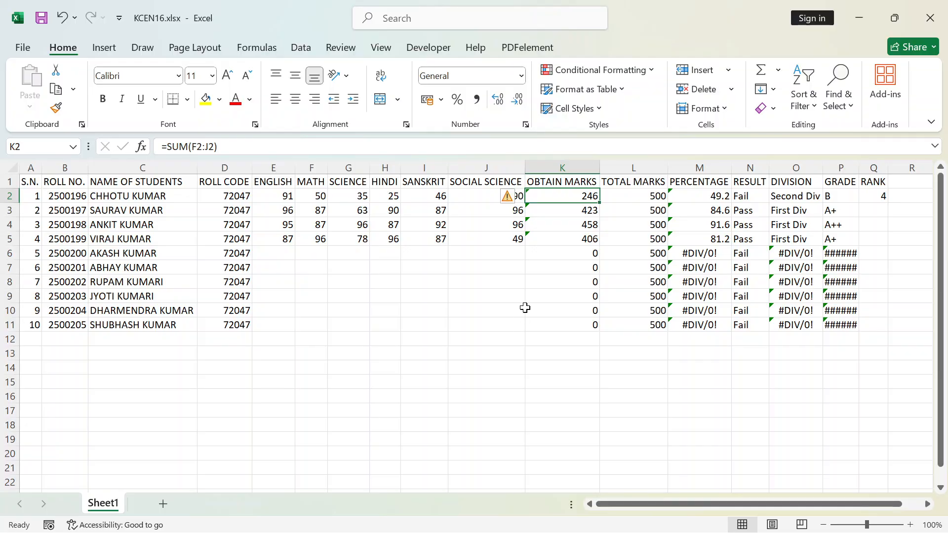
click(873, 194)
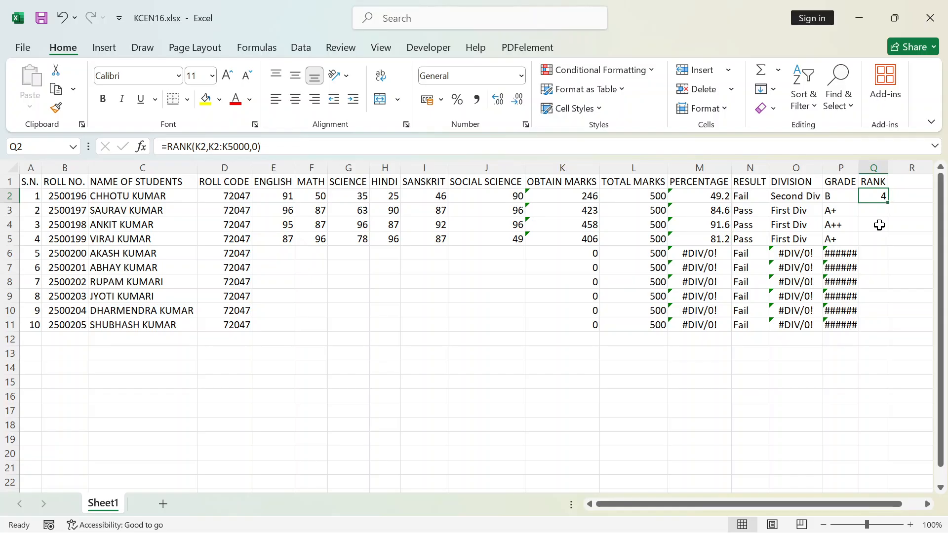
double_click(887, 204)
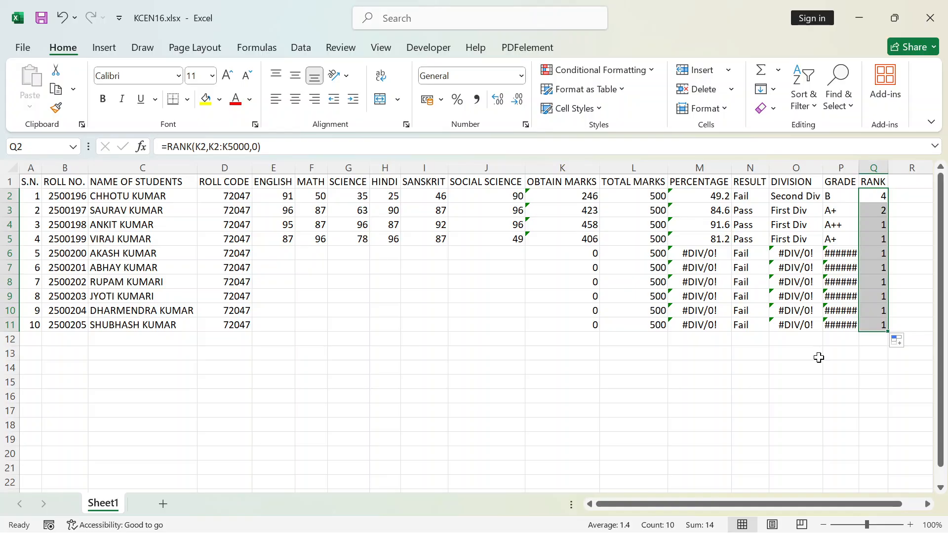
Check the filled rank formulas in Q9, Q4, Q2 and Q5, looking at the cells each one references
click(884, 297)
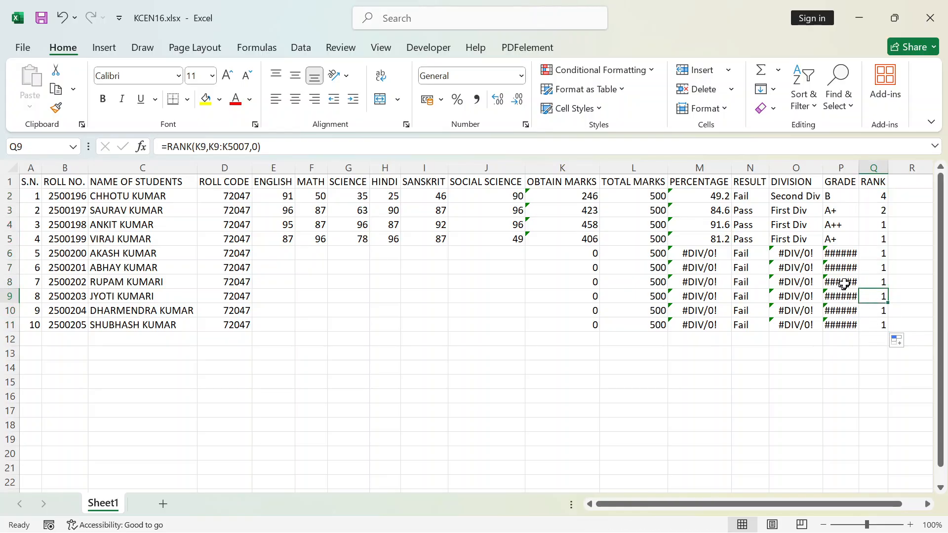
drag(870, 226, 873, 239)
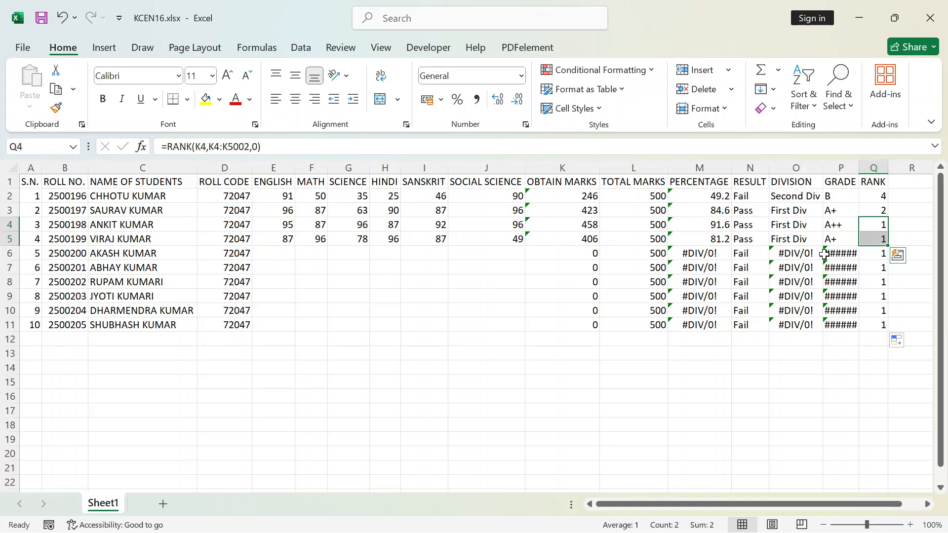
click(877, 197)
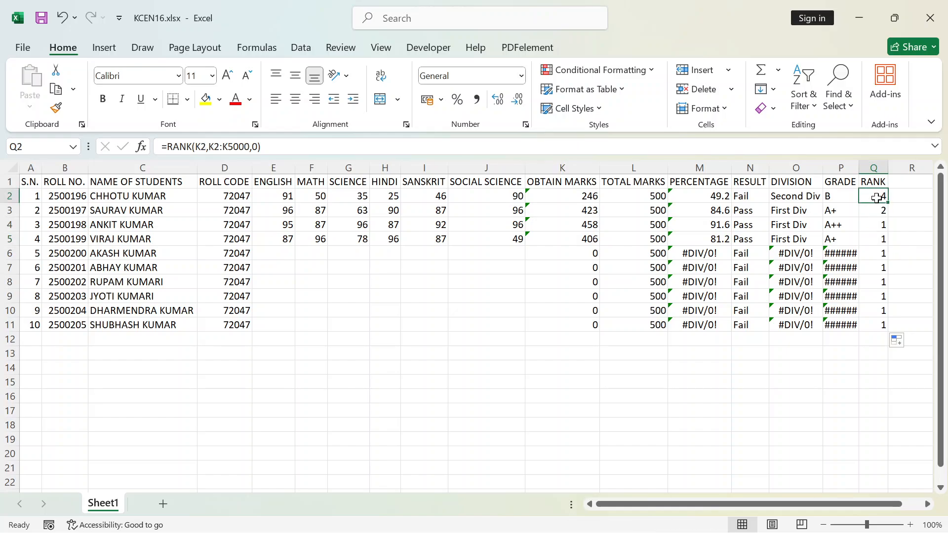
double_click(877, 197)
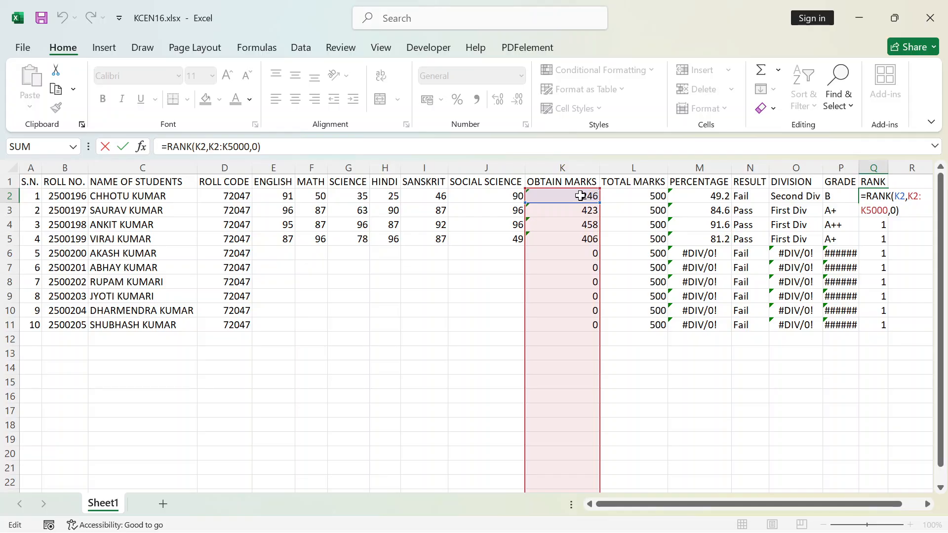
click(879, 242)
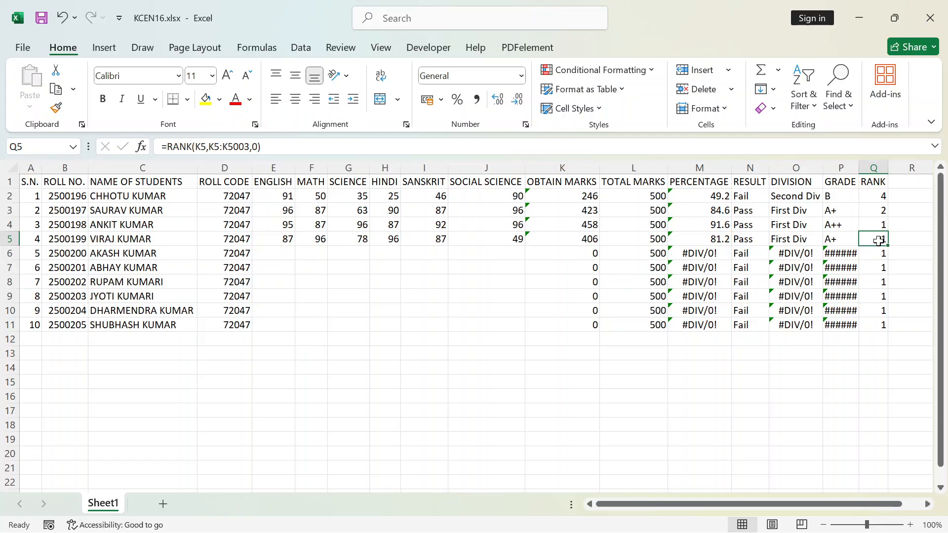
double_click(880, 241)
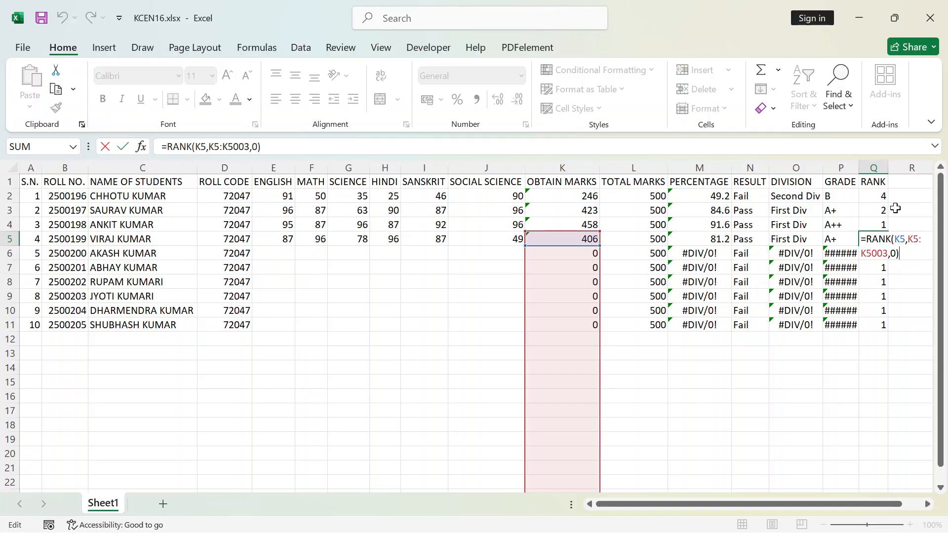
key(Return)
Compare the reference range of the RANK formula in Q2 with the ranges in Q4 and Q5
click(879, 196)
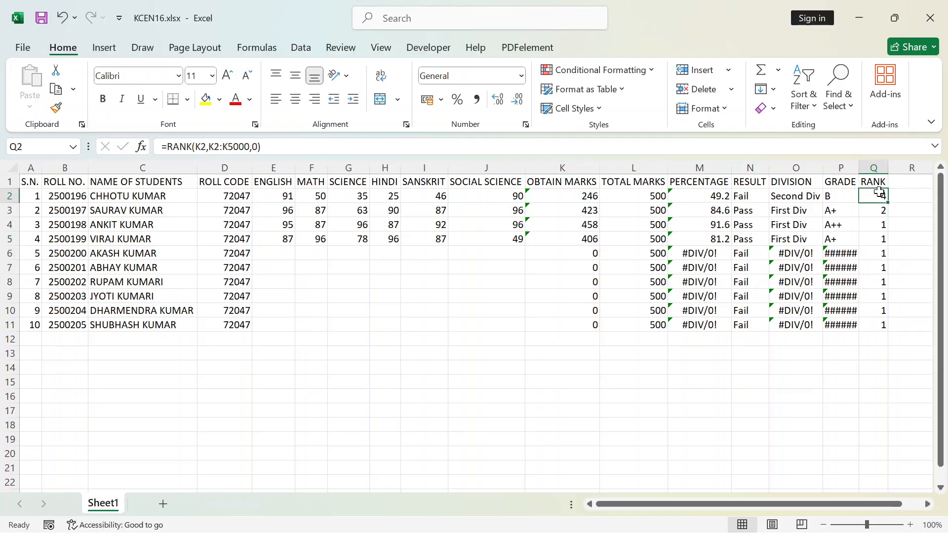
double_click(879, 196)
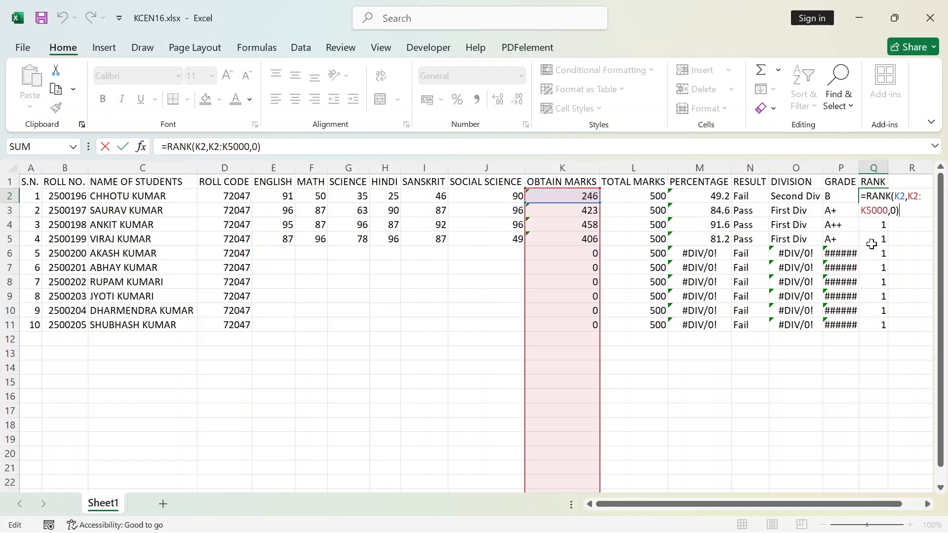
key(Return)
click(881, 226)
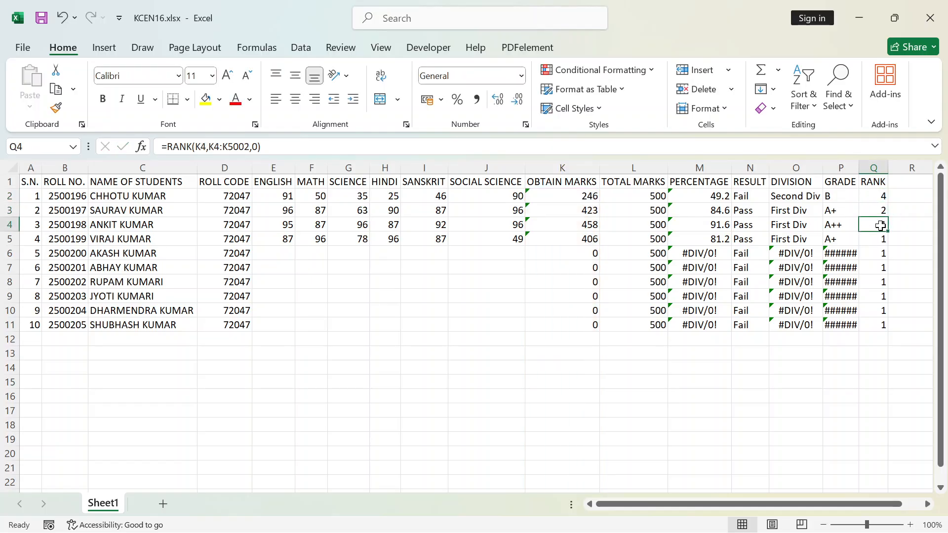
double_click(880, 226)
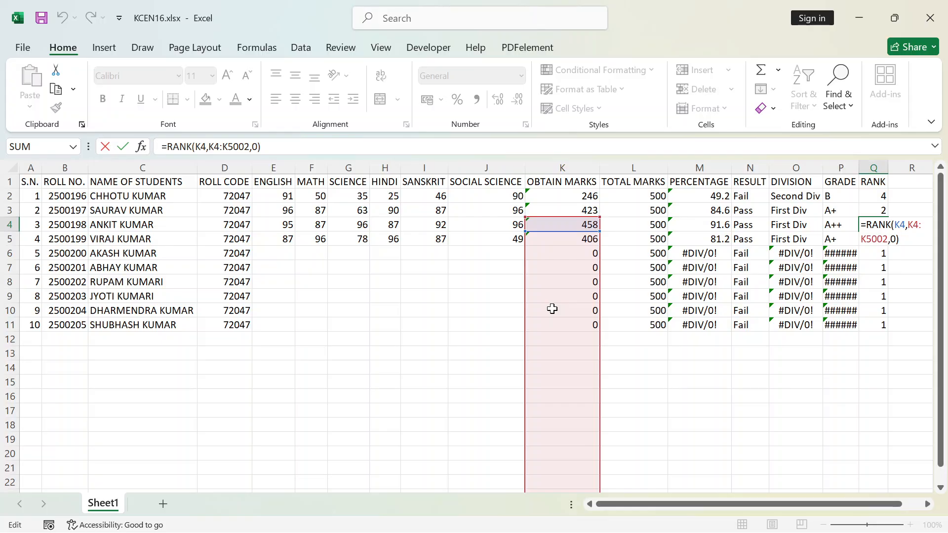
key(Return)
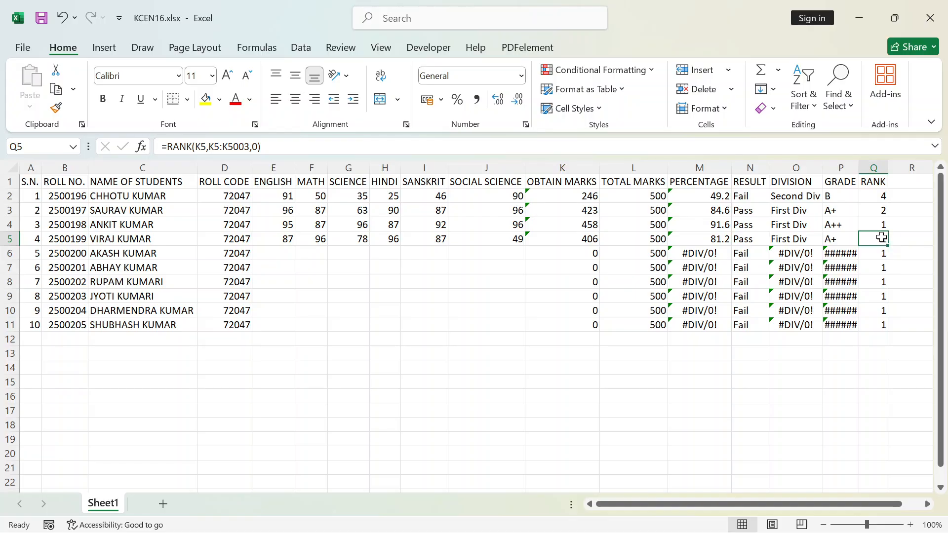
double_click(882, 238)
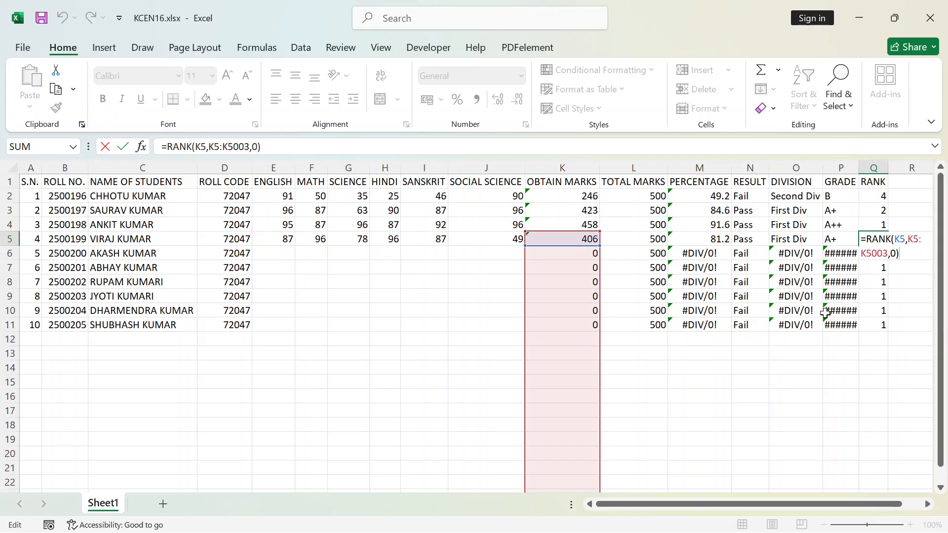
key(Return)
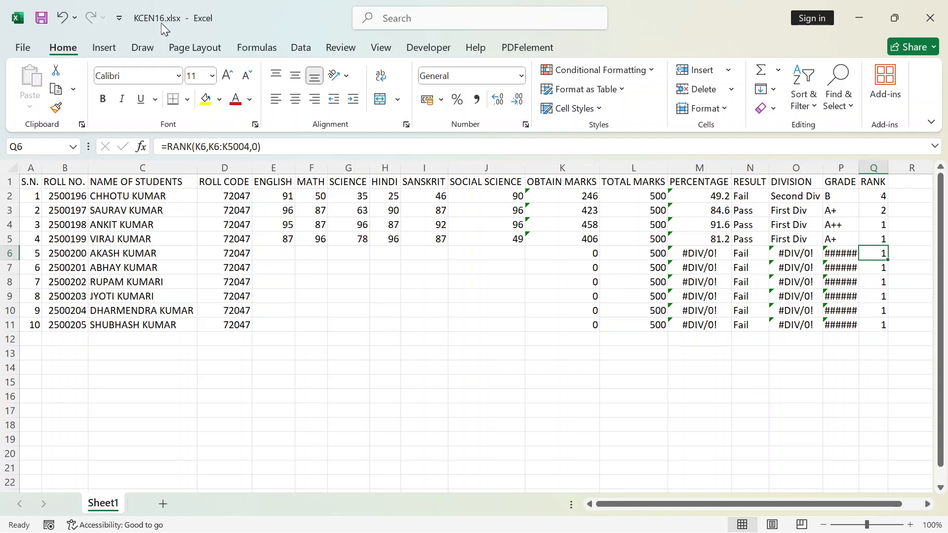
Close the KCEN16.xlsx workbook window and return to the desktop
click(427, 312)
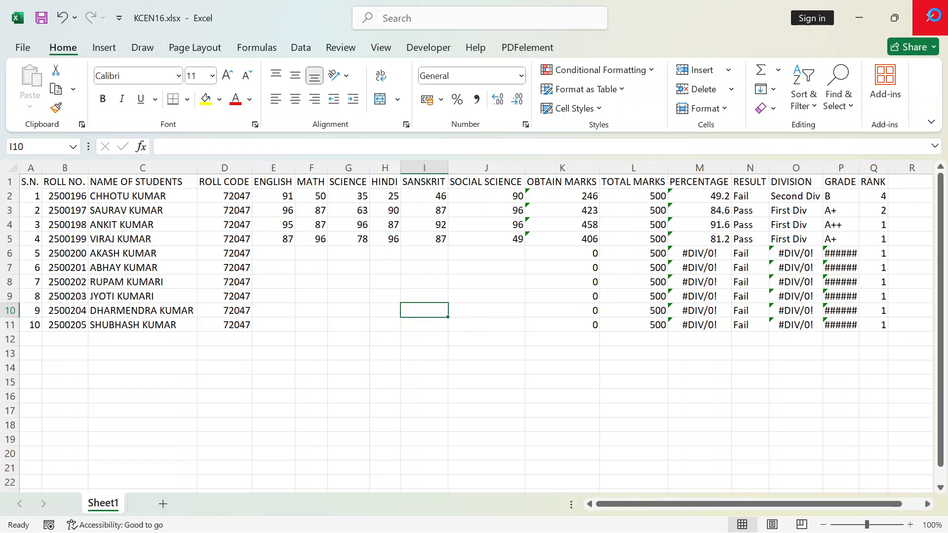
click(938, 22)
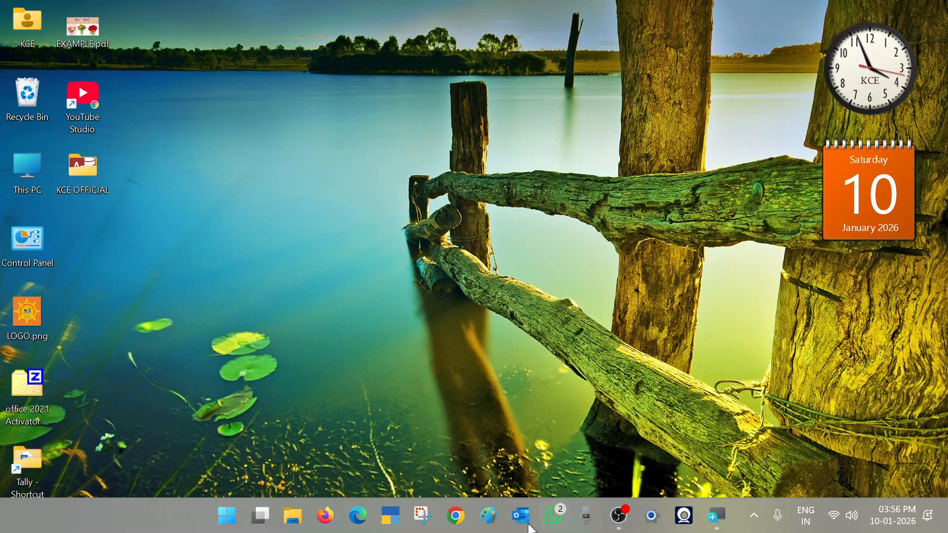